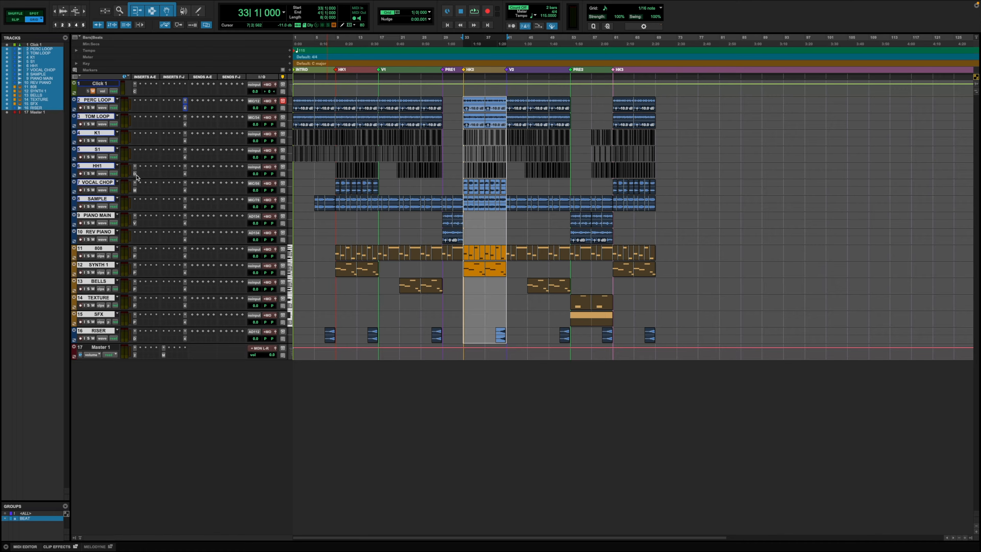
Open the SSL 4K G channel strip on PERC LOOP, pull its fader fully down and switch on PRE.
{"action": "left_click", "coordinate": [184, 105]}
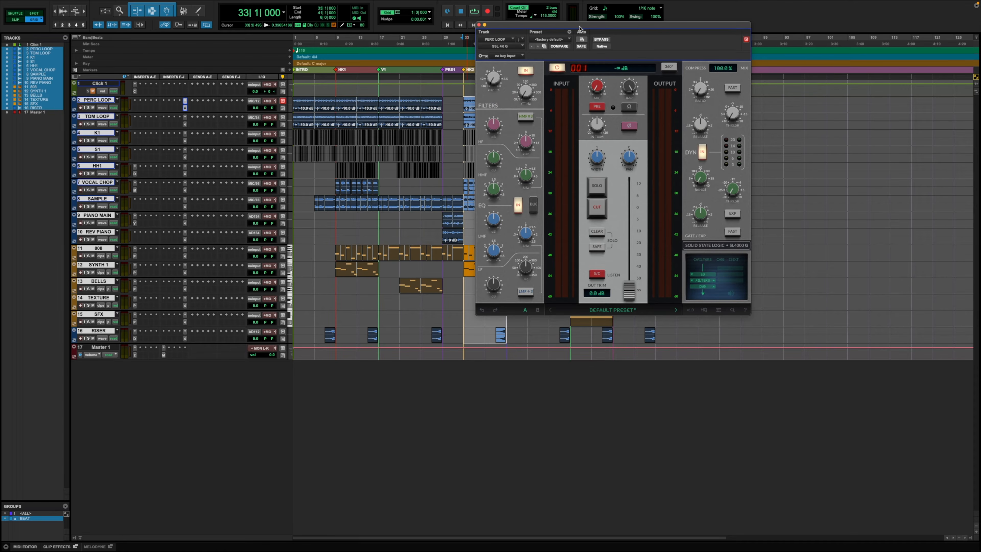
{"action": "left_click_drag", "start_coordinate": [580, 28], "coordinate": [552, 38]}
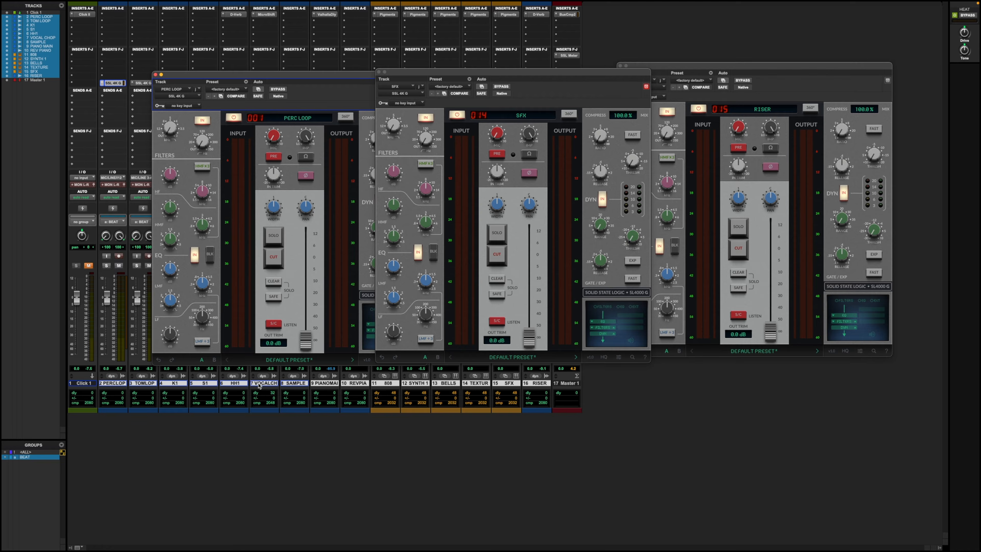
{"action": "left_click", "coordinate": [358, 344]}
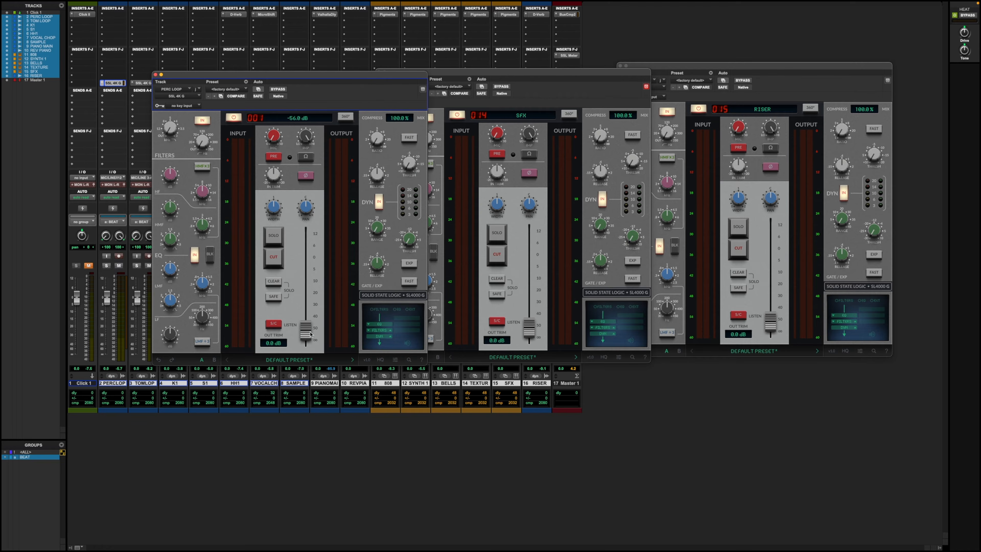
{"action": "left_click_drag", "start_coordinate": [313, 345], "coordinate": [318, 371]}
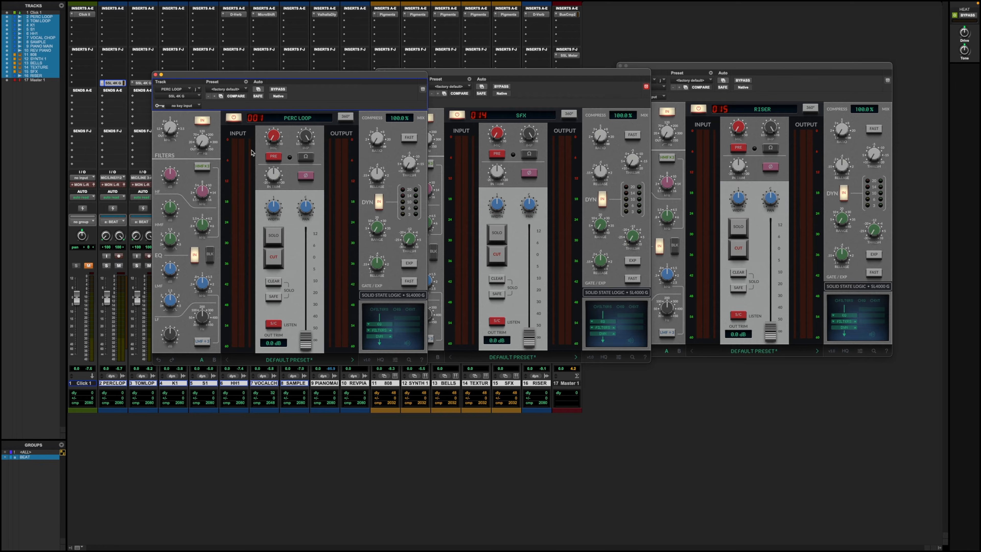
{"action": "left_click_drag", "start_coordinate": [281, 73], "coordinate": [286, 98]}
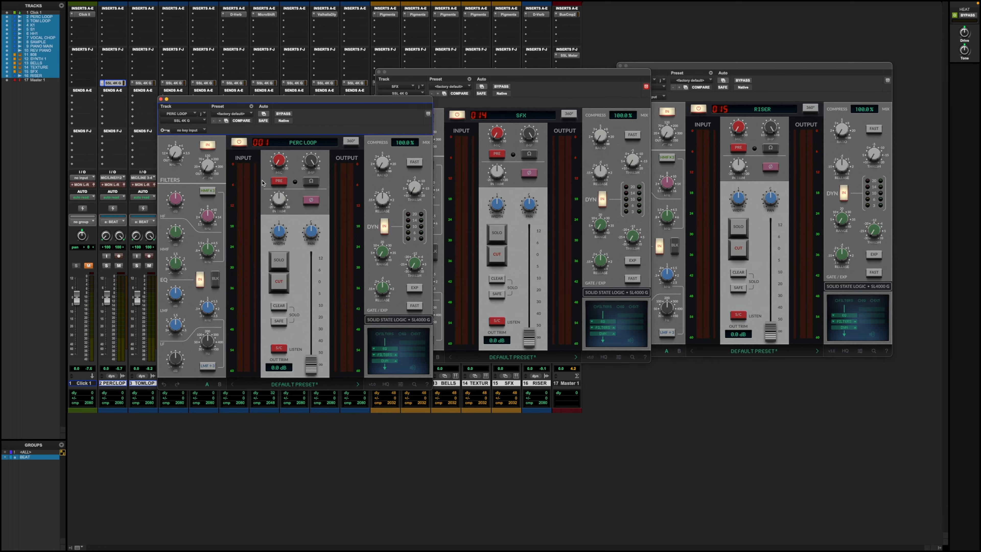
{"action": "left_click", "coordinate": [277, 185]}
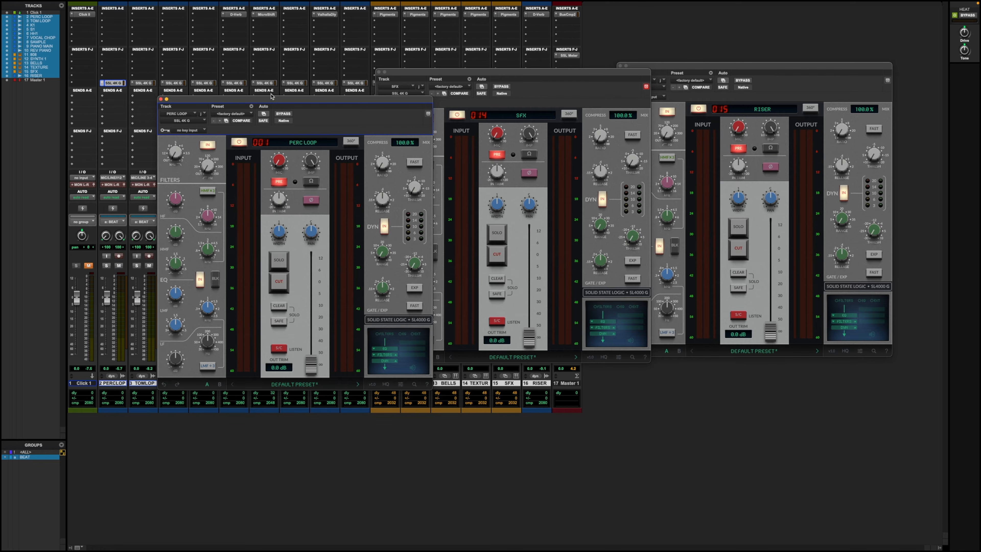
Set the mic gain to 15 on the PIANO MAIN channel strip and switch on its HQ mode.
{"action": "left_click", "coordinate": [333, 83]}
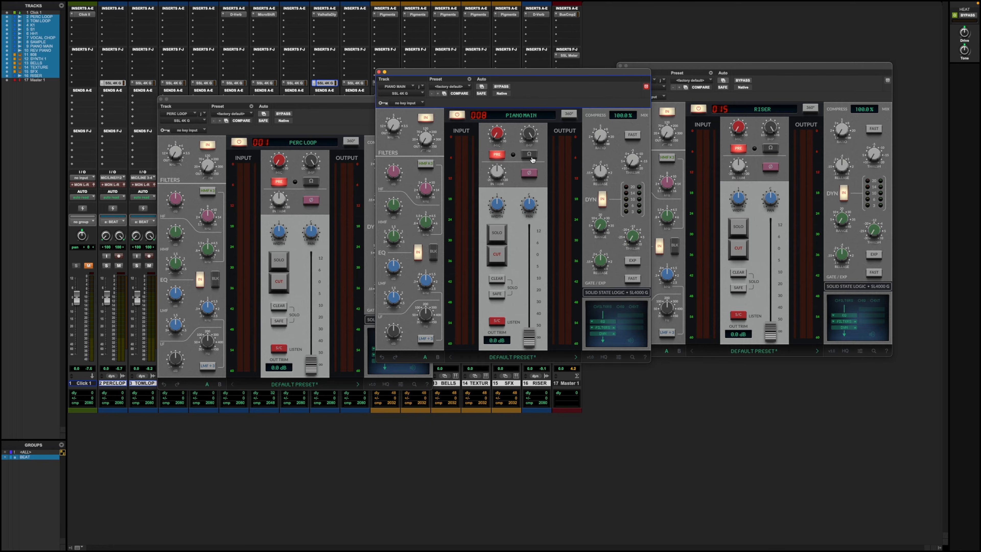
{"action": "mouse_move", "coordinate": [500, 135]}
{"action": "scroll", "coordinate": [500, 135], "scroll_direction": "up", "scroll_amount": 5}
{"action": "double_click", "coordinate": [500, 135]}
{"action": "type", "text": "15"}
{"action": "key", "text": "Return"}
{"action": "left_click", "coordinate": [605, 357]}
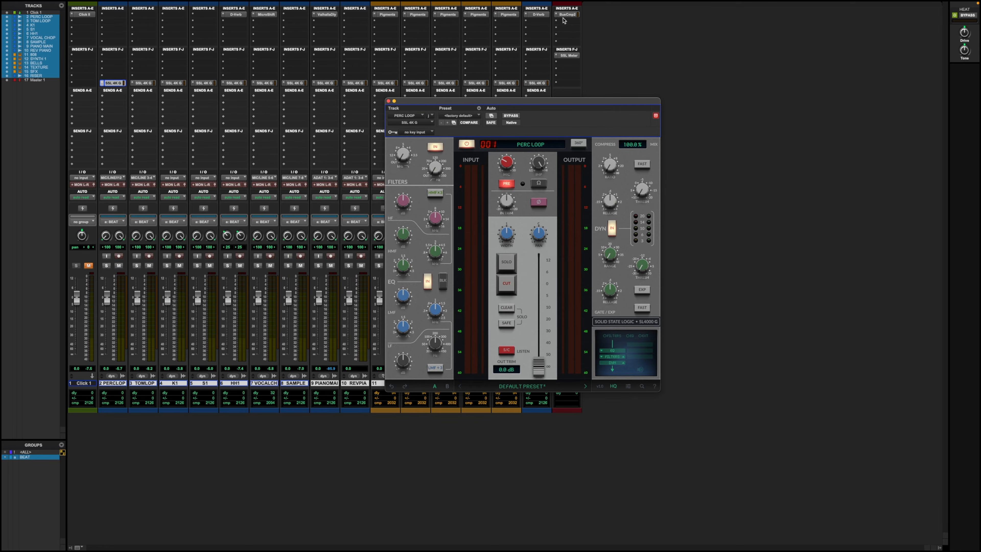
Open the Bus Compressor 2 and SSL Meter inserts on Master 1 and arrange their windows beside the mixer channels.
{"action": "left_click", "coordinate": [565, 14]}
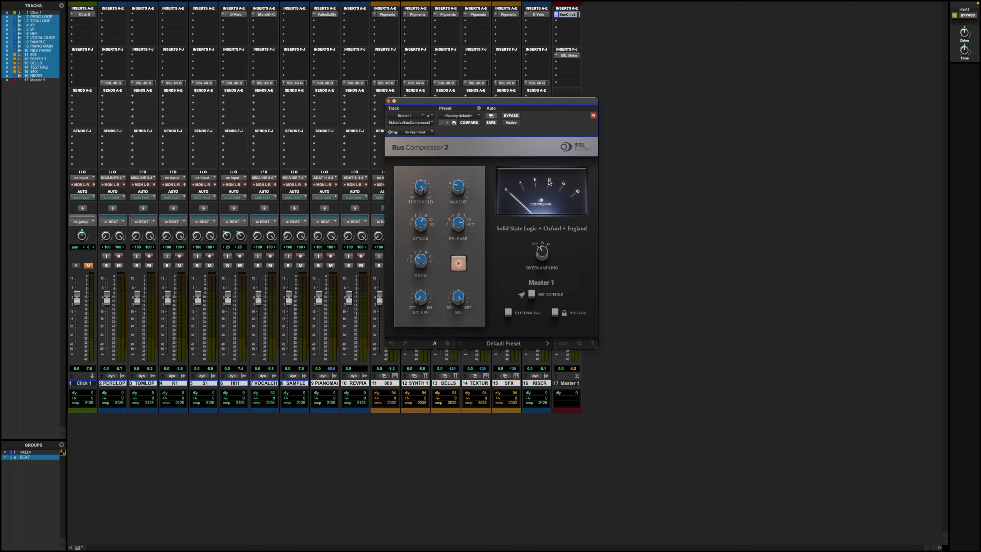
{"action": "left_click_drag", "start_coordinate": [467, 104], "coordinate": [420, 105]}
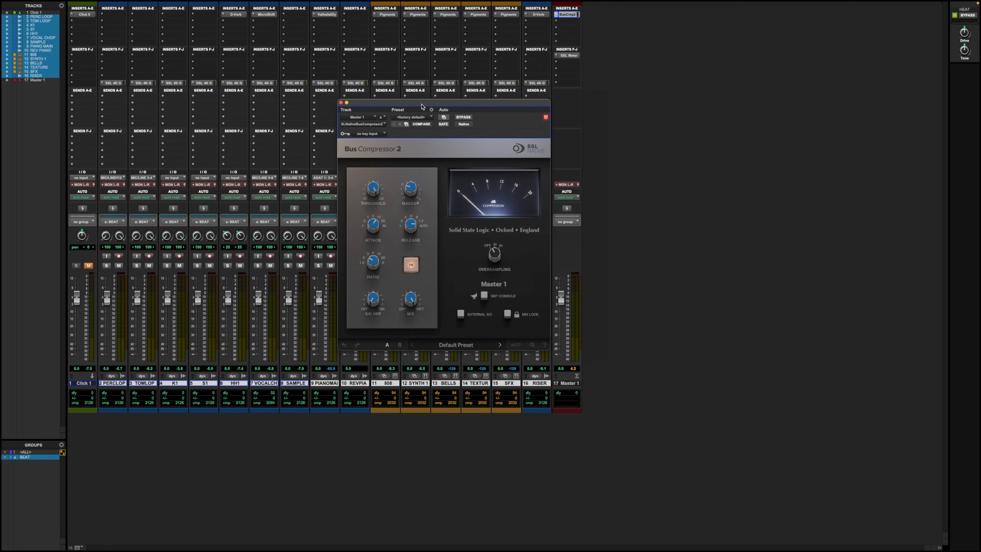
{"action": "left_click_drag", "start_coordinate": [422, 107], "coordinate": [410, 104]}
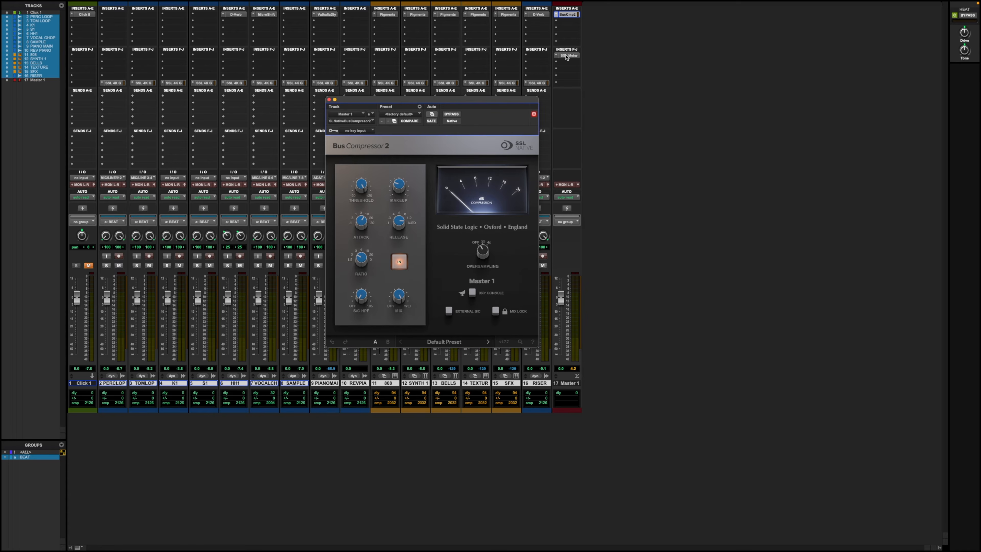
{"action": "left_click", "coordinate": [566, 55]}
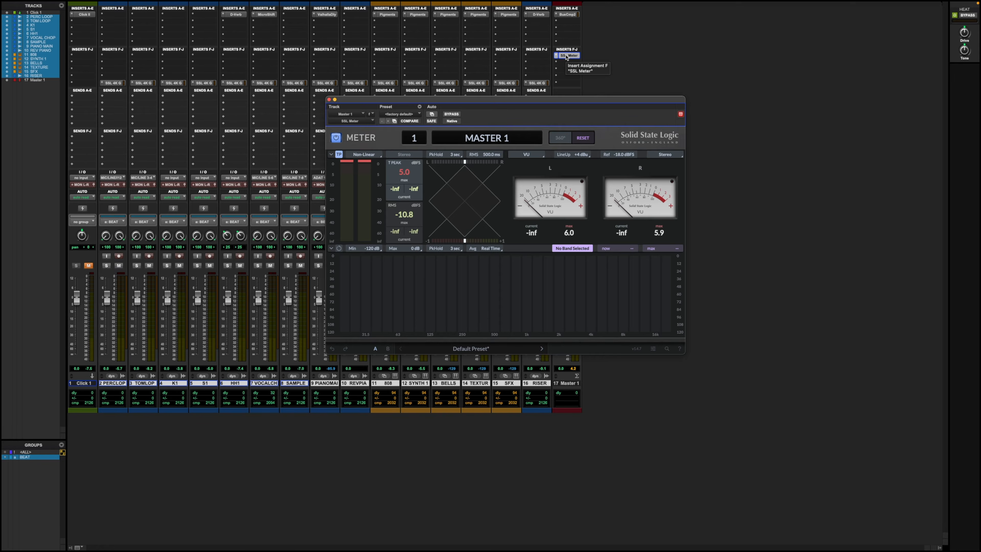
{"action": "left_click", "coordinate": [407, 115]}
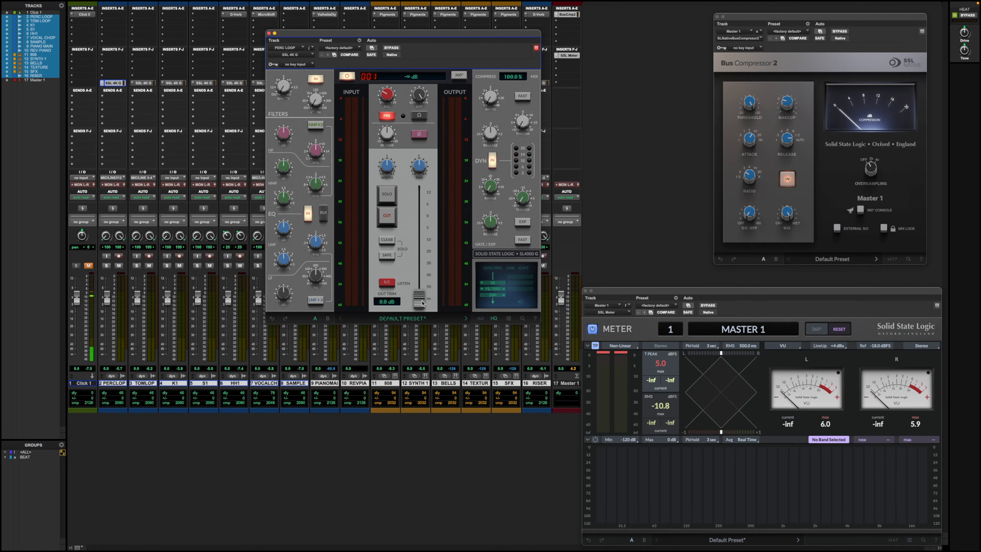
Start playback and raise the PERC LOOP channel strip's fader to about -2.4 dB.
{"action": "key", "text": "space"}
{"action": "left_click_drag", "start_coordinate": [421, 299], "coordinate": [422, 225]}
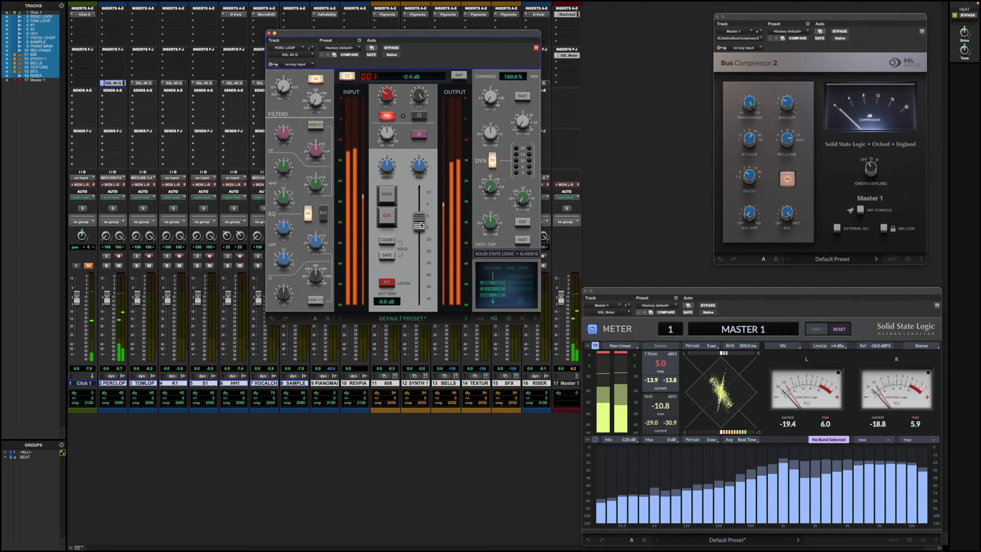
Raise the TOM LOOP channel strip's fader to about -10 dB and increase its stereo width.
{"action": "left_click", "coordinate": [143, 83]}
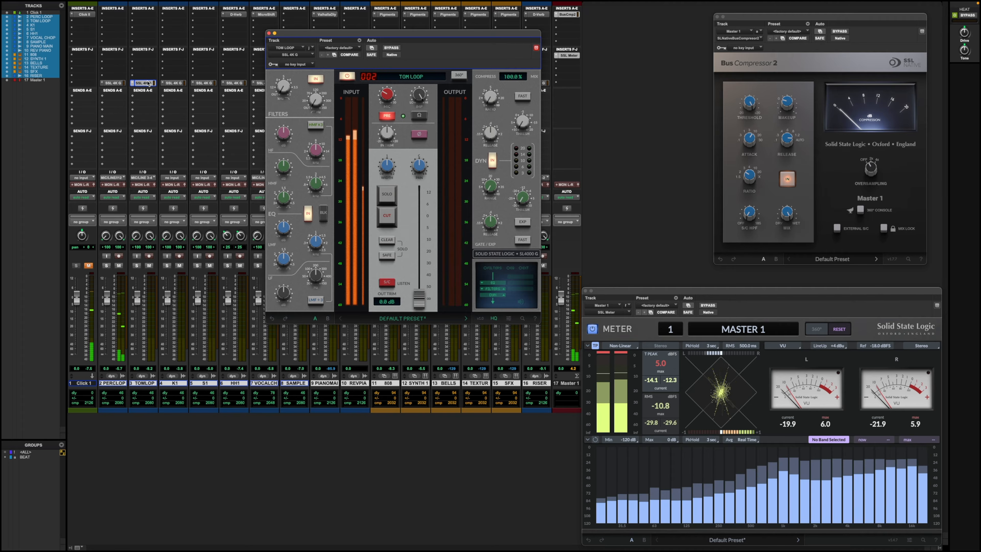
{"action": "left_click_drag", "start_coordinate": [421, 299], "coordinate": [422, 239]}
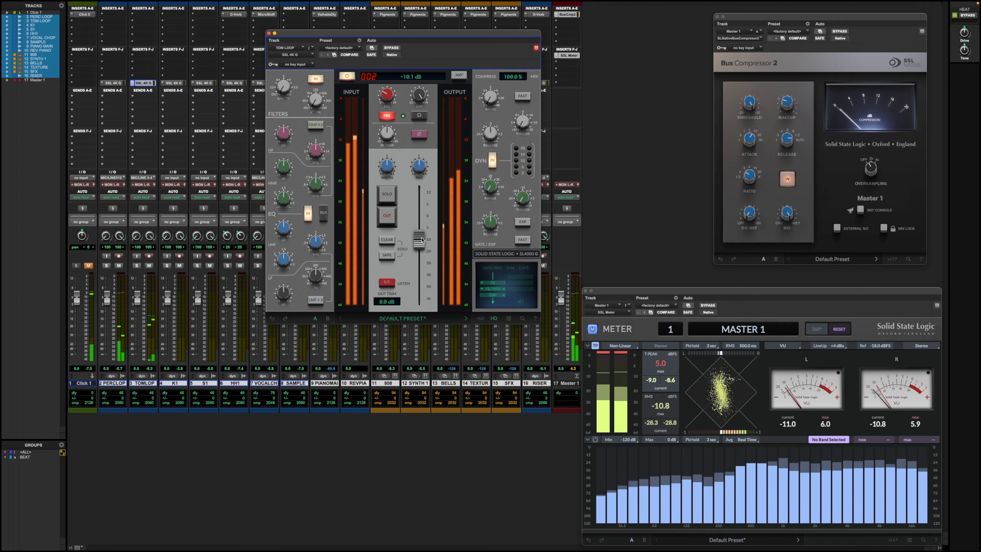
{"action": "left_click_drag", "start_coordinate": [392, 169], "coordinate": [392, 129]}
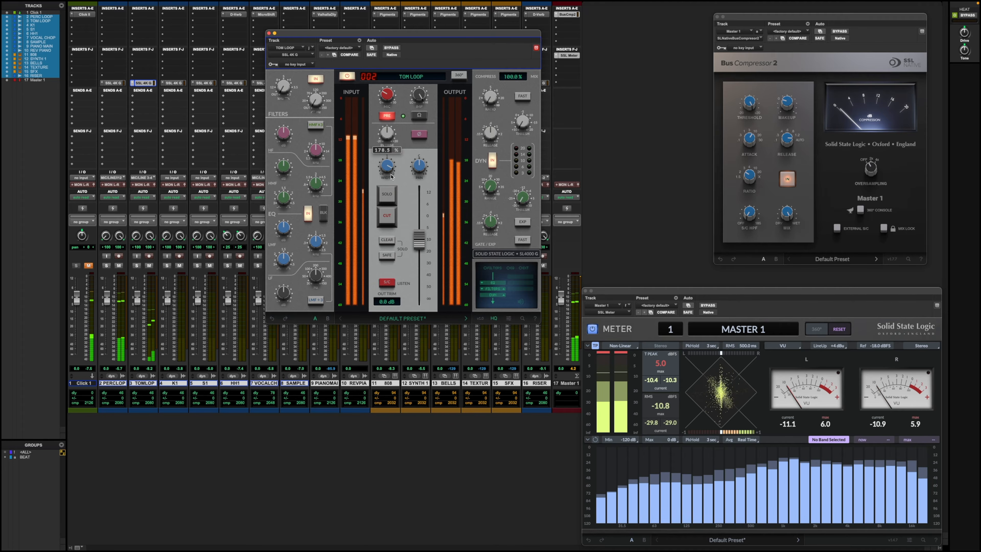
{"action": "left_click_drag", "start_coordinate": [423, 243], "coordinate": [422, 240]}
Bring up the K1 channel strip's fader and raise the S1 channel strip's fader to about -5.9 dB.
{"action": "left_click", "coordinate": [180, 83]}
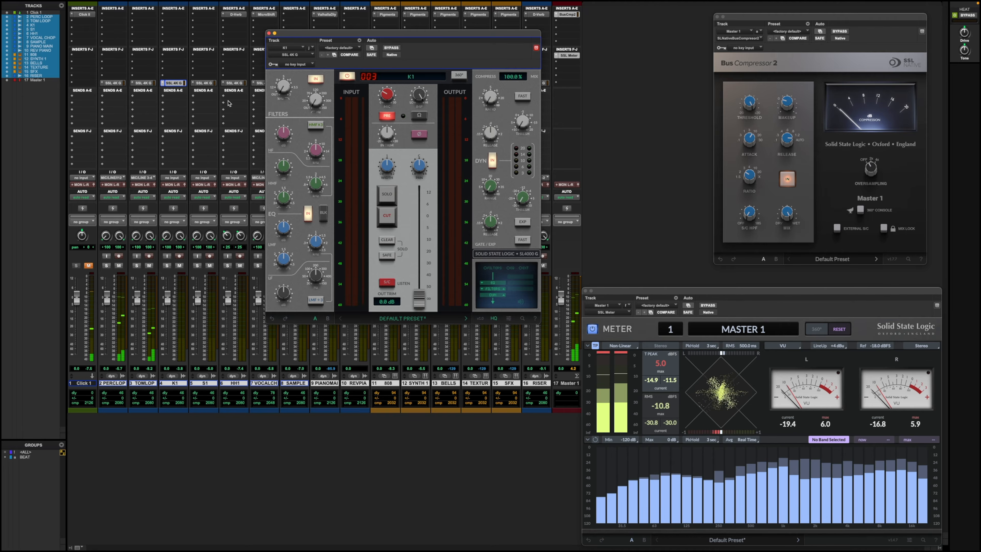
{"action": "left_click_drag", "start_coordinate": [423, 285], "coordinate": [424, 231]}
{"action": "left_click", "coordinate": [204, 83]}
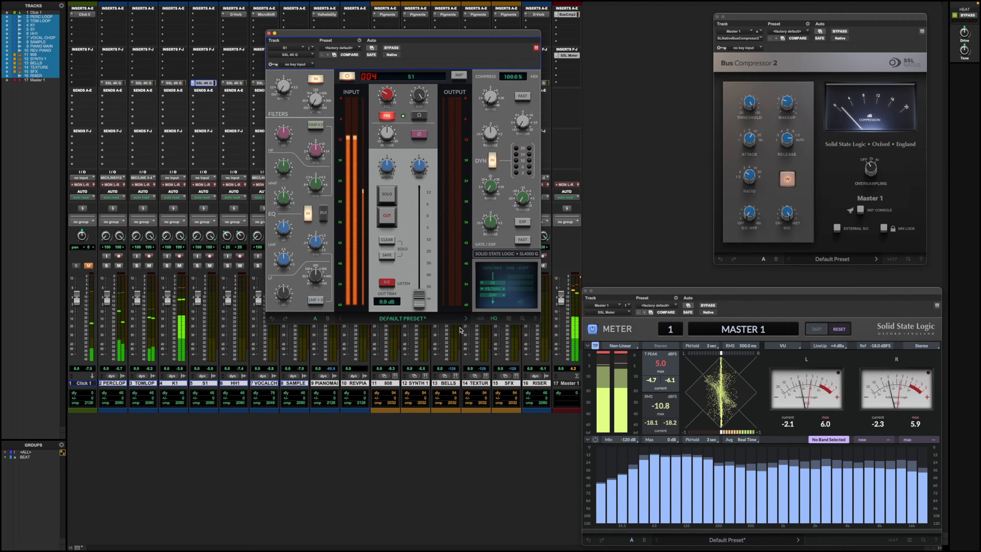
{"action": "left_click_drag", "start_coordinate": [415, 299], "coordinate": [423, 235]}
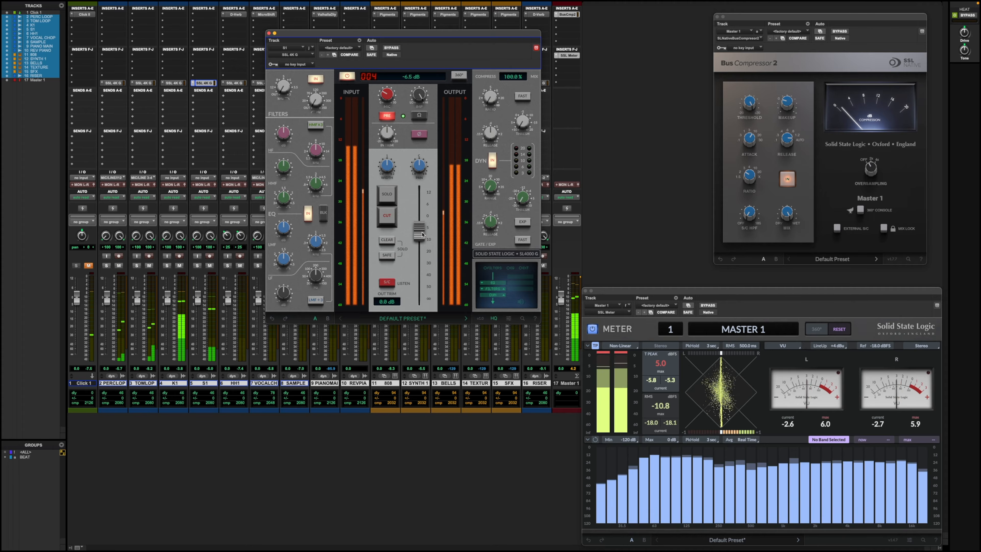
{"action": "left_click_drag", "start_coordinate": [422, 234], "coordinate": [423, 232]}
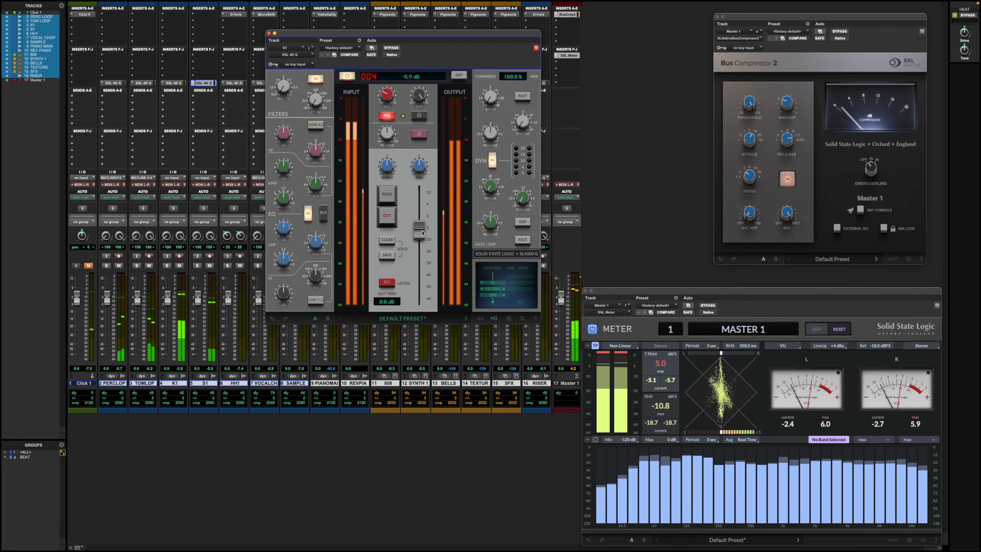
Raise the HH1 channel strip's fader to about -17.1 dB and move the plug-in window clear of the VOCAL CHOP insert.
{"action": "left_click", "coordinate": [235, 83]}
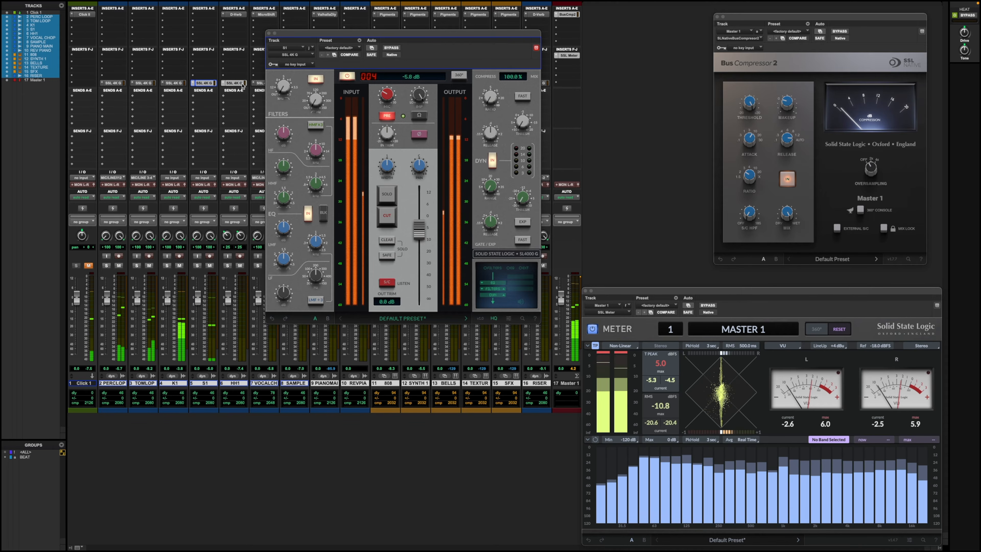
{"action": "left_click_drag", "start_coordinate": [420, 307], "coordinate": [420, 254]}
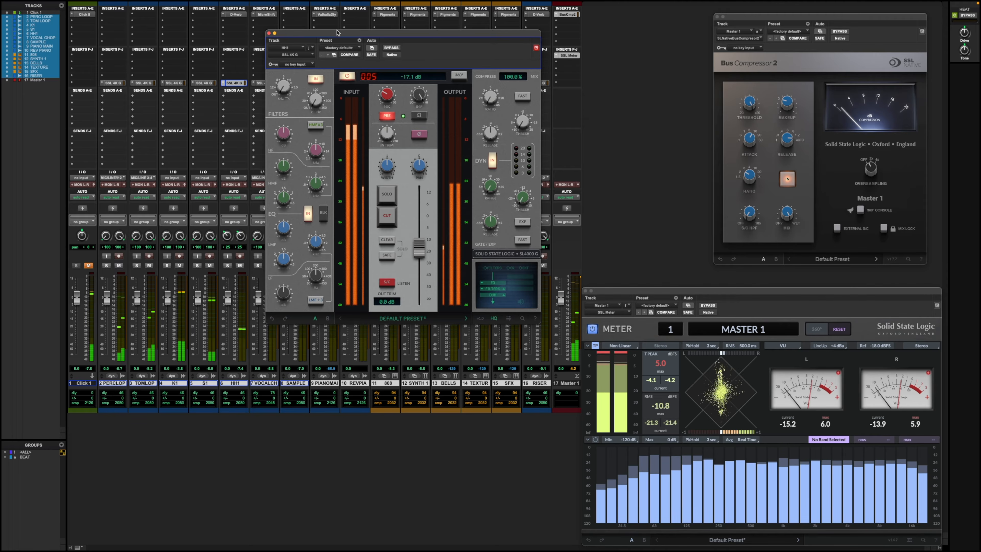
{"action": "left_click_drag", "start_coordinate": [338, 33], "coordinate": [374, 123]}
Raise the VOCAL CHOP channel strip's fader to about -3.1 dB and adjust its stereo width.
{"action": "left_click", "coordinate": [270, 82]}
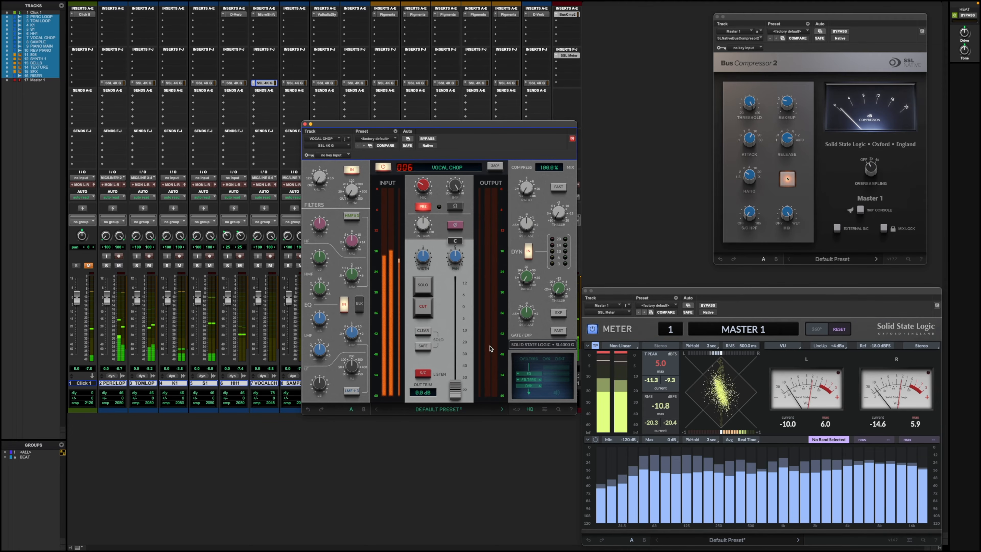
{"action": "left_click_drag", "start_coordinate": [459, 394], "coordinate": [458, 326]}
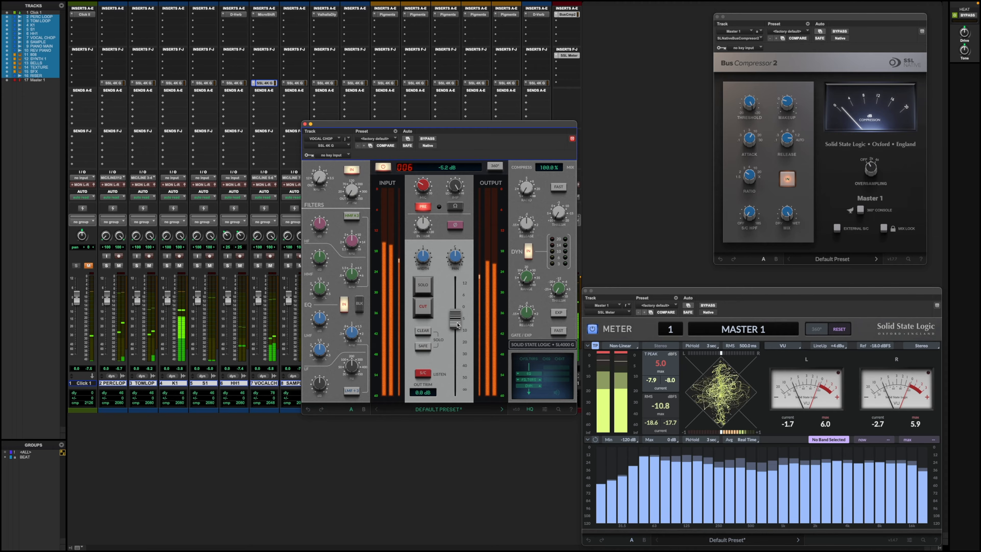
{"action": "mouse_move", "coordinate": [430, 262]}
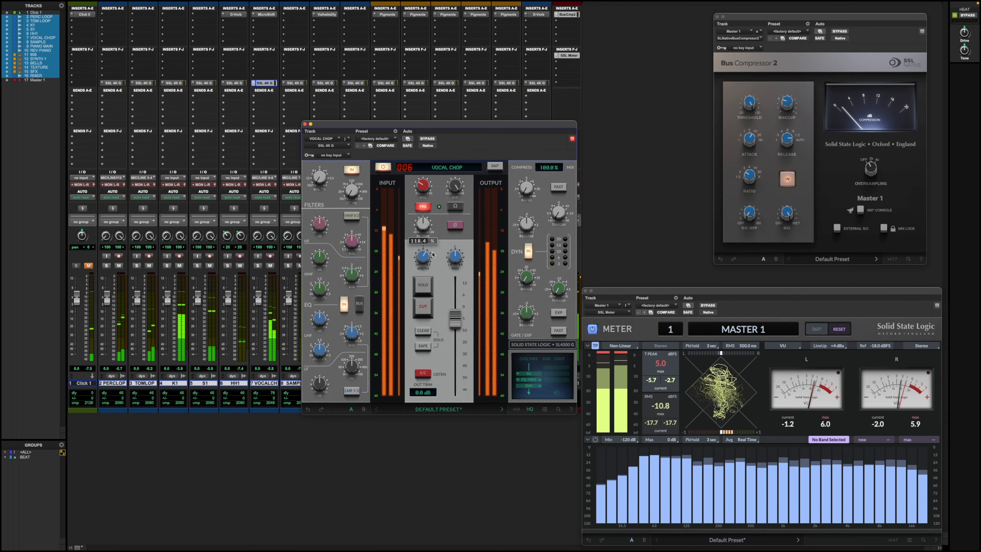
{"action": "left_click_drag", "start_coordinate": [437, 242], "coordinate": [427, 262]}
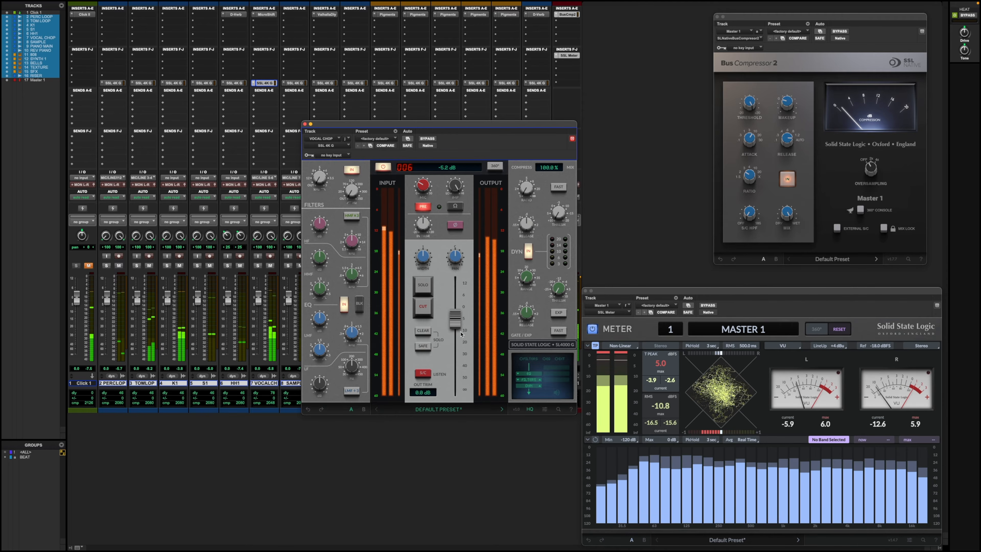
{"action": "left_click_drag", "start_coordinate": [458, 329], "coordinate": [459, 327]}
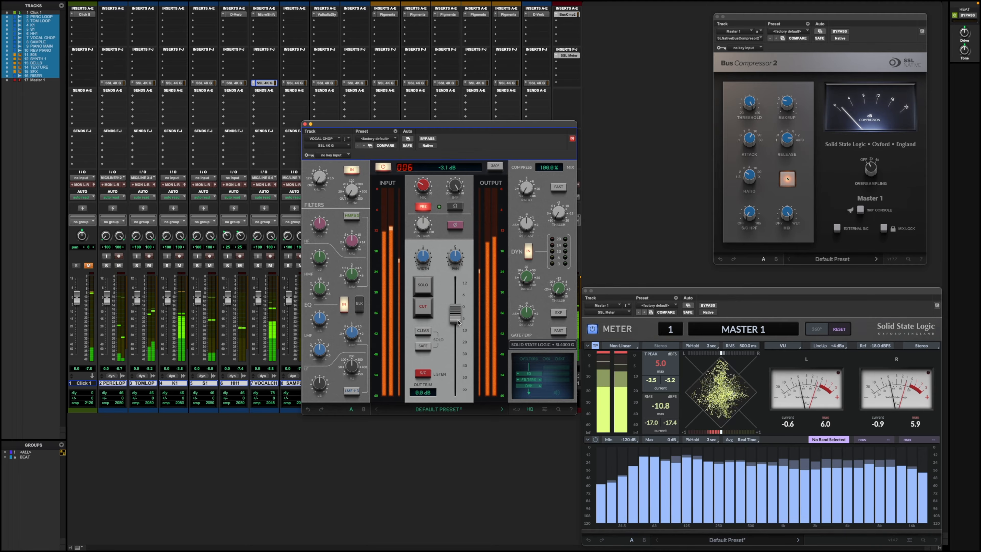
Raise the SAMPLE channel strip's fader to about -9.7 dB and increase its stereo width.
{"action": "key", "text": "super+Right"}
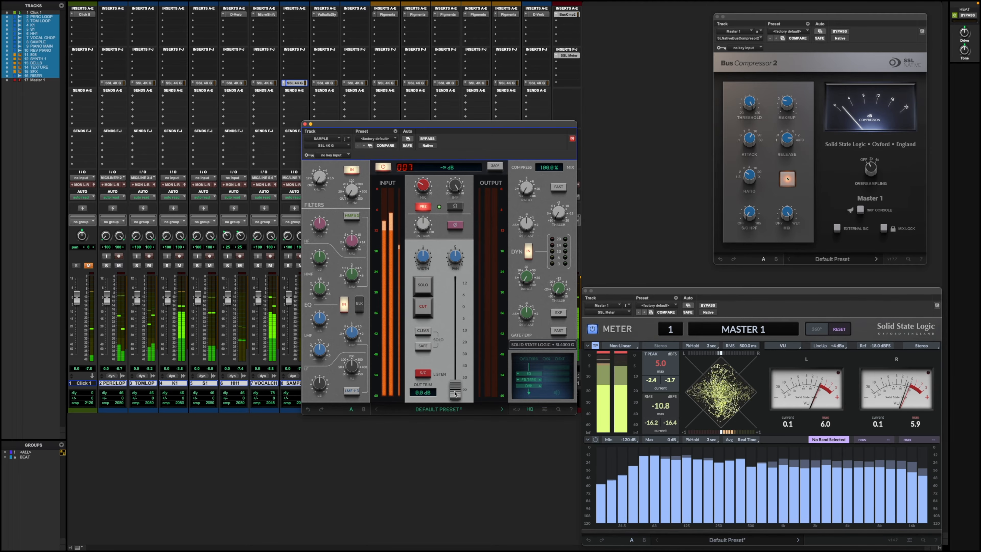
{"action": "left_click_drag", "start_coordinate": [455, 393], "coordinate": [452, 331]}
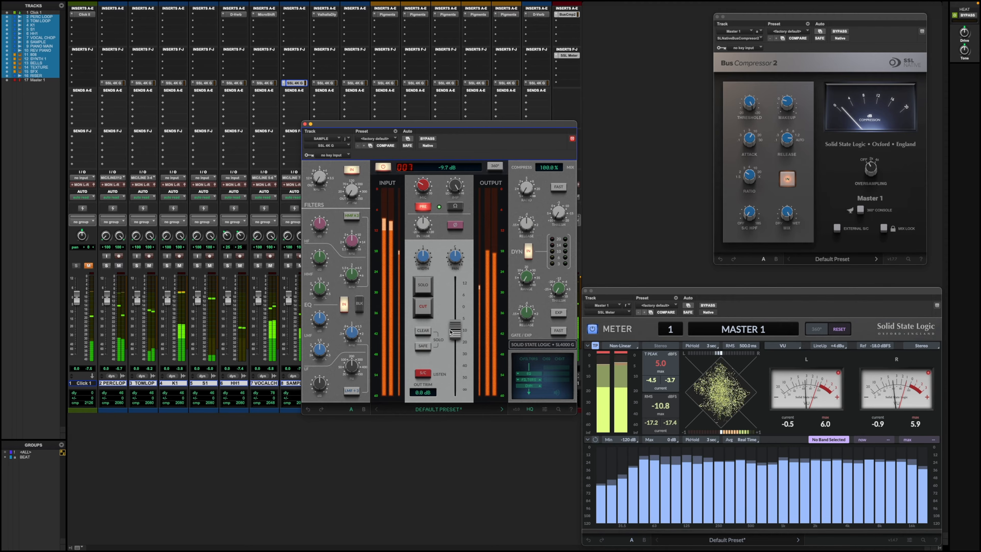
{"action": "mouse_move", "coordinate": [426, 264]}
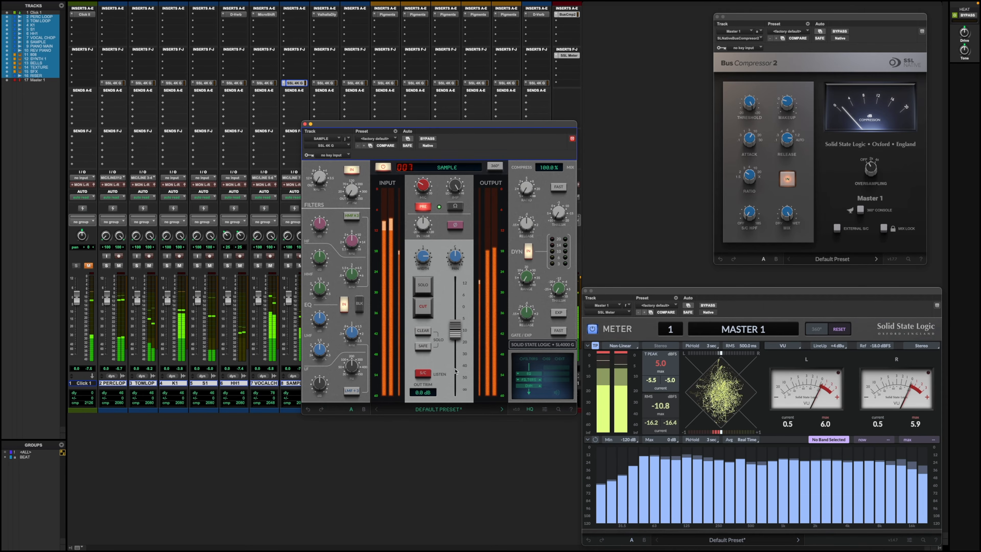
{"action": "left_click_drag", "start_coordinate": [450, 344], "coordinate": [453, 344]}
Check the PIANO MAIN and REV PIANO channel strips, moving the plug-in window clear of the mixer inserts.
{"action": "left_click", "coordinate": [330, 84]}
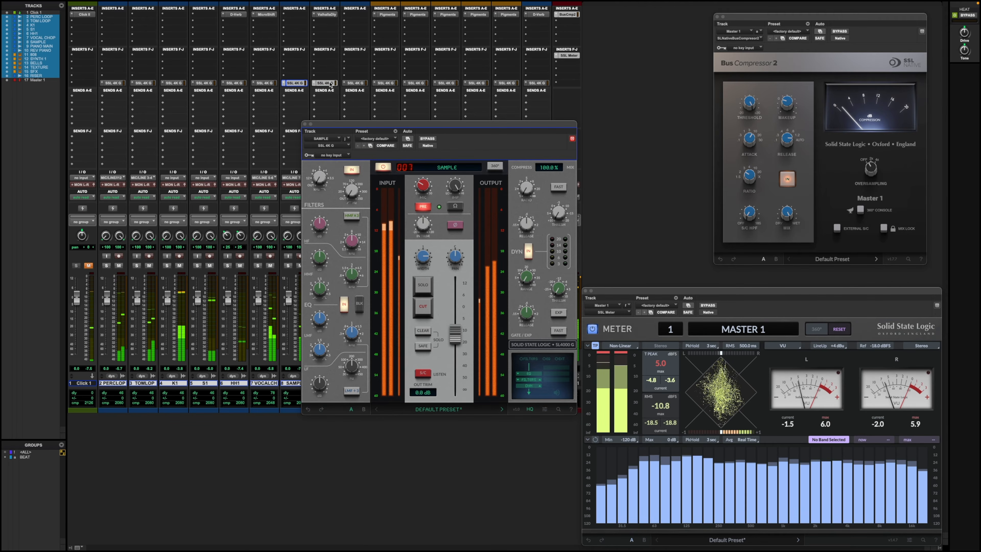
{"action": "mouse_move", "coordinate": [461, 378]}
{"action": "left_mouse_down"}
{"action": "mouse_move", "coordinate": [455, 298]}
{"action": "mouse_move", "coordinate": [455, 393]}
{"action": "left_mouse_up"}
{"action": "left_click_drag", "start_coordinate": [321, 136], "coordinate": [513, 105]}
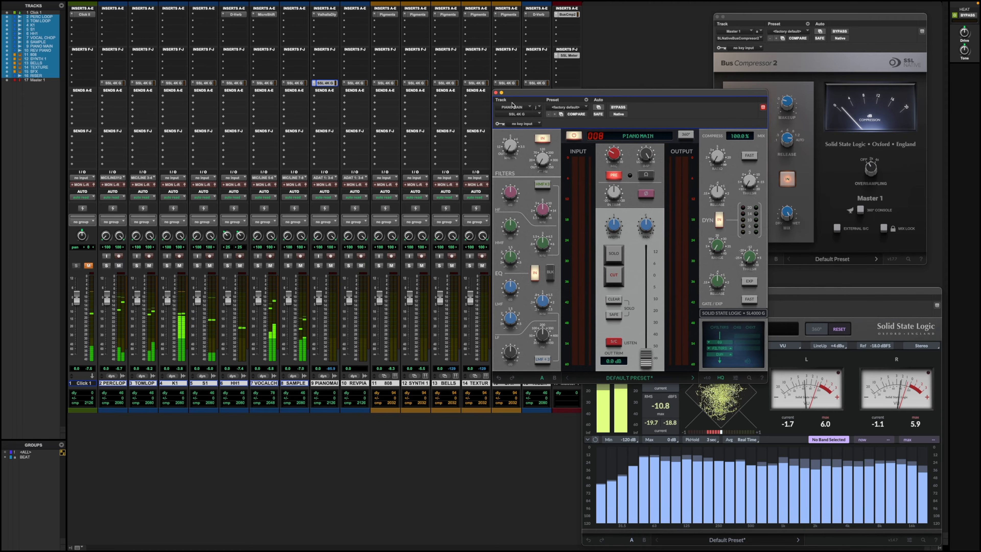
{"action": "left_click", "coordinate": [359, 84]}
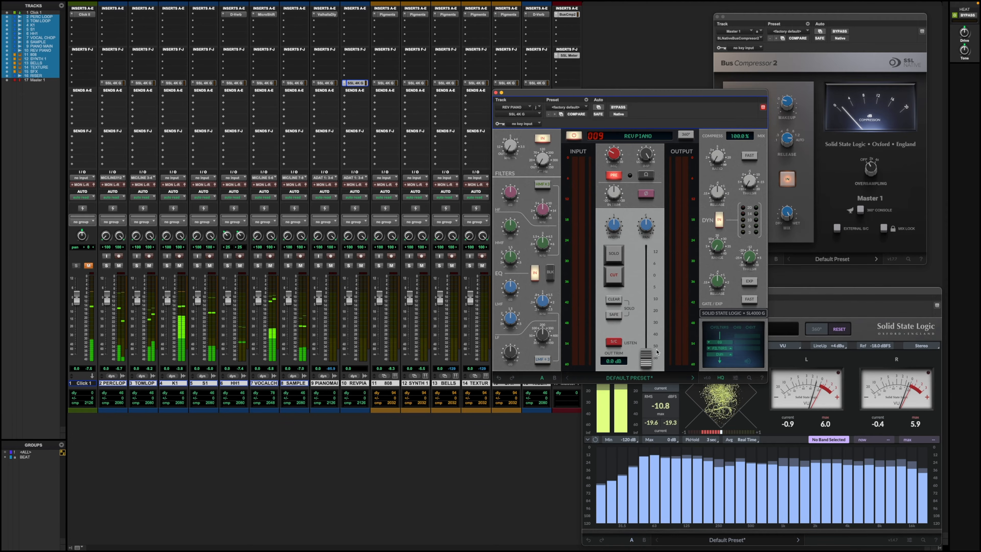
{"action": "mouse_move", "coordinate": [647, 358]}
{"action": "left_mouse_down"}
{"action": "mouse_move", "coordinate": [649, 284]}
{"action": "mouse_move", "coordinate": [657, 388]}
{"action": "mouse_move", "coordinate": [646, 288]}
{"action": "mouse_move", "coordinate": [646, 358]}
{"action": "left_mouse_up"}
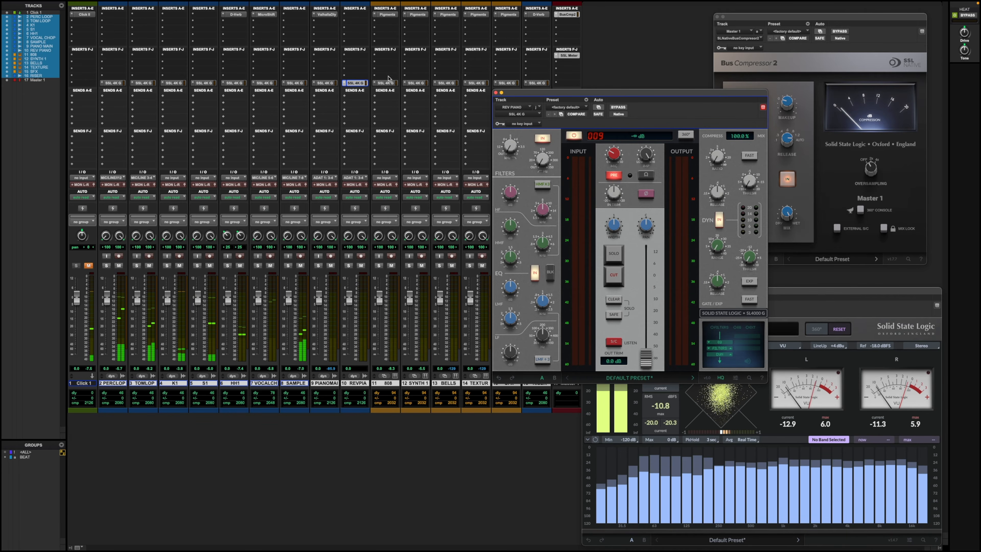
Raise the 808 channel strip's fader to about -3 dB and move the plug-in window clear of the SYNTH 1 insert.
{"action": "left_click", "coordinate": [386, 83]}
{"action": "left_click_drag", "start_coordinate": [646, 361], "coordinate": [648, 310]}
{"action": "left_click_drag", "start_coordinate": [652, 93], "coordinate": [475, 69]}
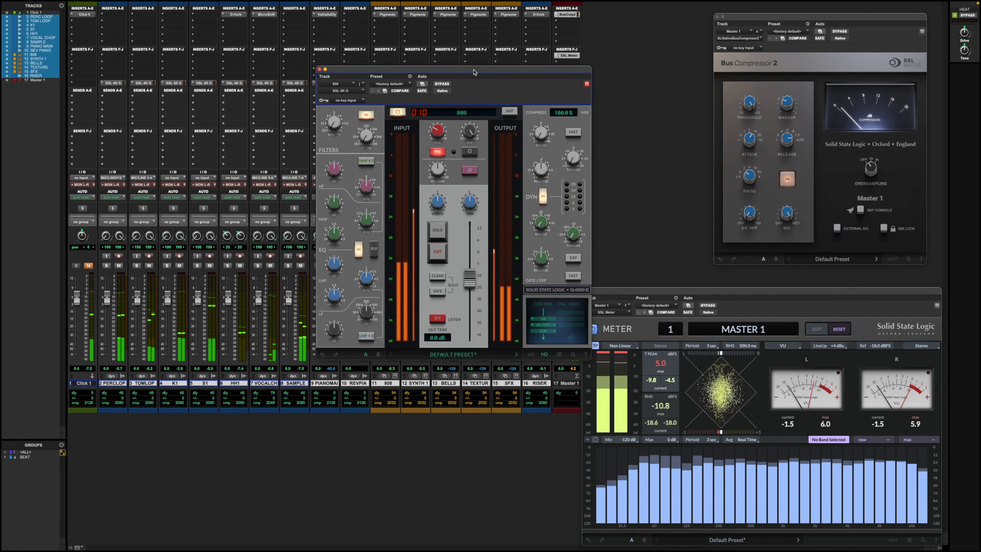
{"action": "left_click_drag", "start_coordinate": [471, 286], "coordinate": [471, 272]}
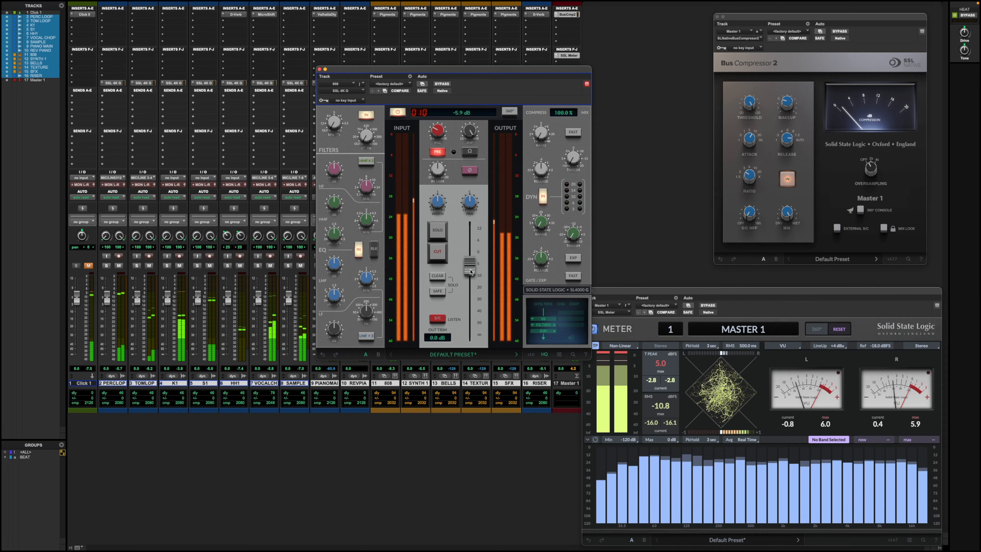
{"action": "left_click_drag", "start_coordinate": [471, 272], "coordinate": [471, 269]}
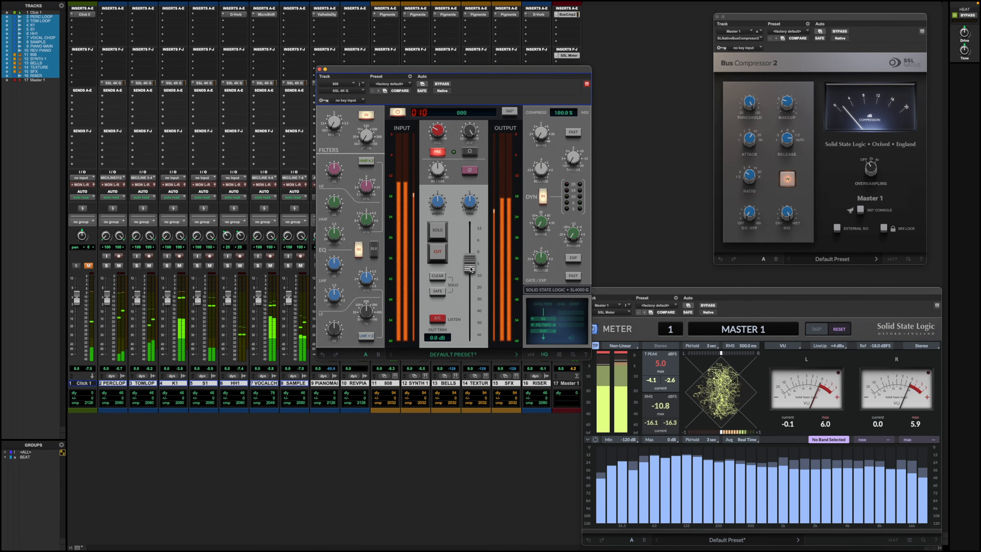
{"action": "left_click_drag", "start_coordinate": [471, 269], "coordinate": [470, 265]}
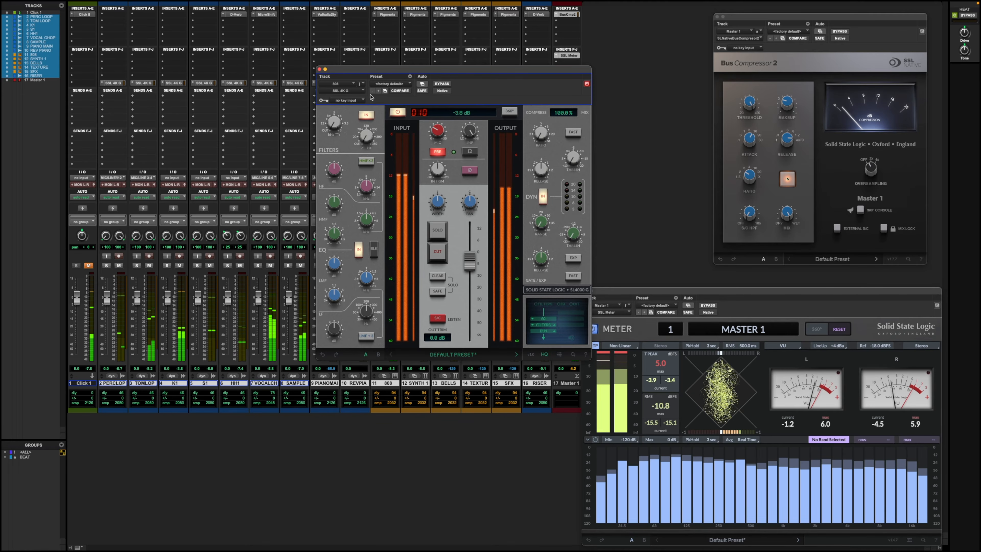
{"action": "left_click_drag", "start_coordinate": [370, 97], "coordinate": [350, 146]}
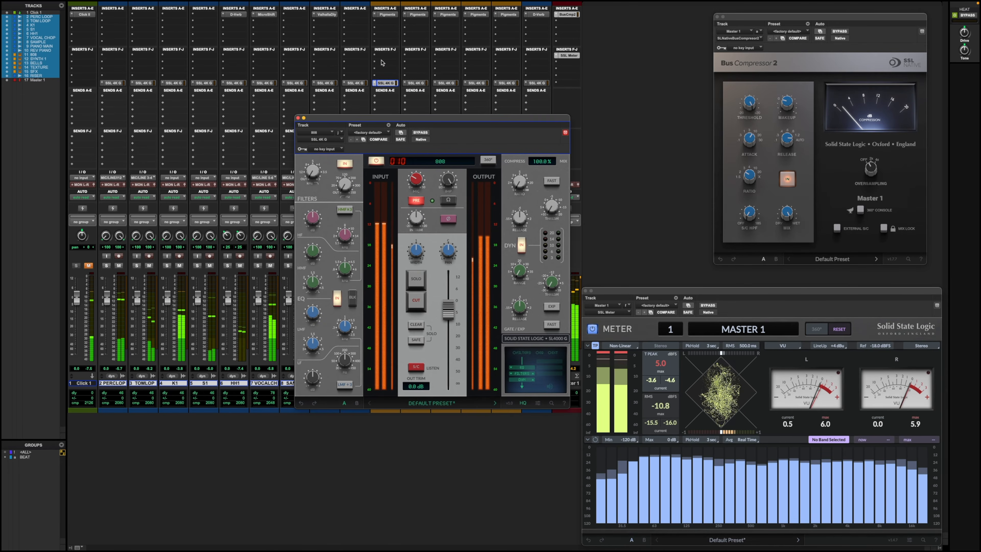
Raise the SYNTH 1 channel strip's fader to about -12.5 dB and adjust its stereo width.
{"action": "left_click", "coordinate": [423, 83]}
{"action": "left_click_drag", "start_coordinate": [448, 386], "coordinate": [448, 340]}
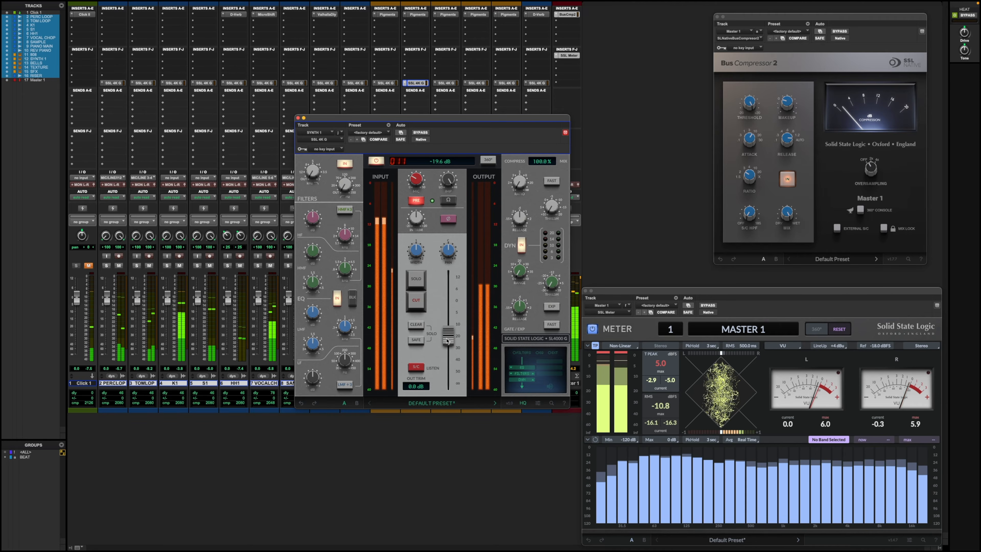
{"action": "left_click_drag", "start_coordinate": [448, 340], "coordinate": [448, 332]}
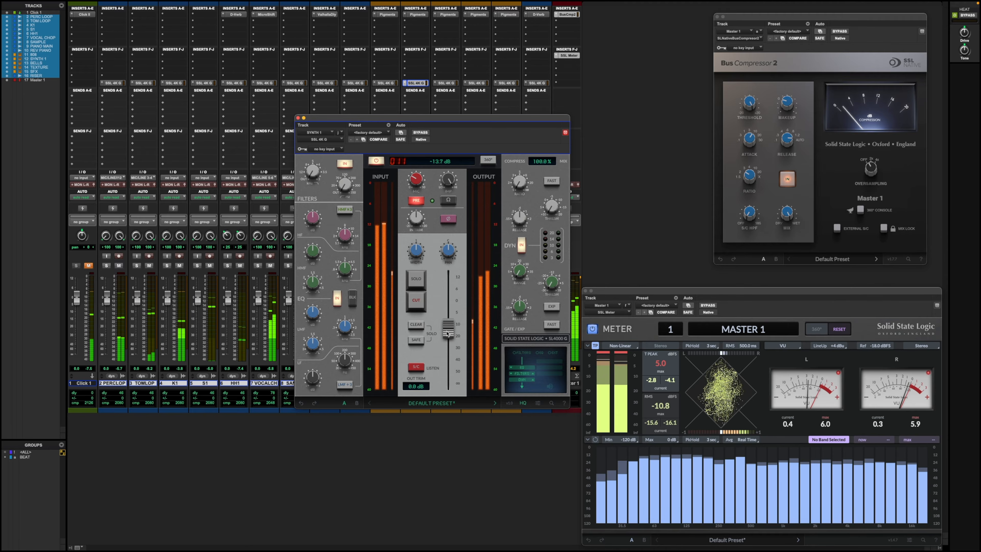
{"action": "mouse_move", "coordinate": [423, 255]}
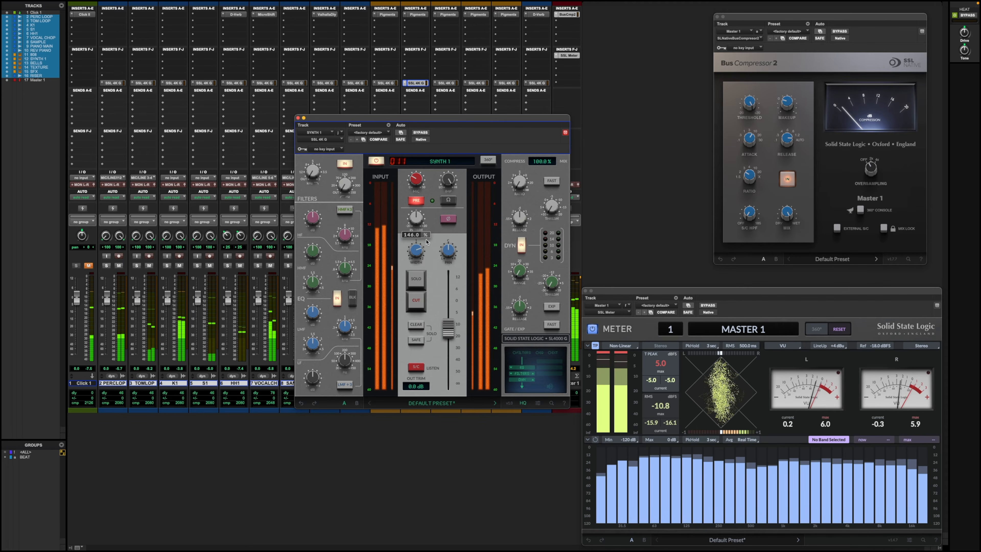
{"action": "left_click_drag", "start_coordinate": [426, 241], "coordinate": [420, 271]}
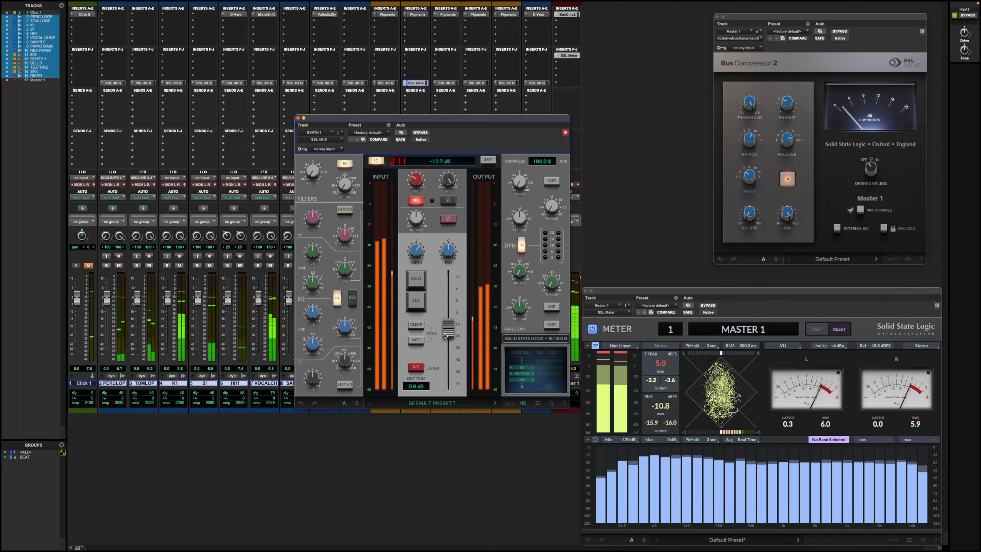
{"action": "left_click_drag", "start_coordinate": [445, 335], "coordinate": [446, 334]}
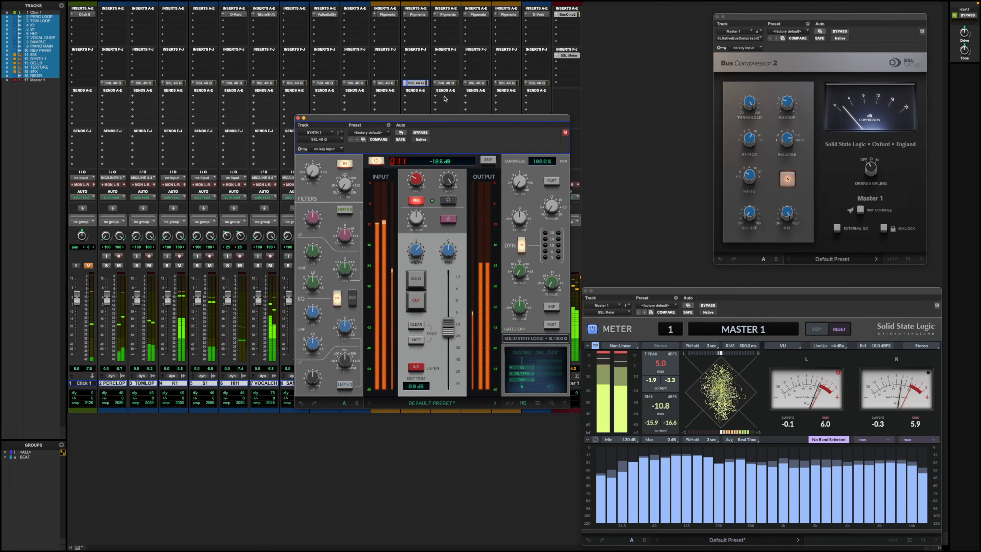
Check the BELLS and TEXTURE channel strips, moving the plug-in window clear of the remaining inserts.
{"action": "left_click", "coordinate": [446, 84]}
{"action": "mouse_move", "coordinate": [447, 381]}
{"action": "left_mouse_down"}
{"action": "mouse_move", "coordinate": [454, 327]}
{"action": "mouse_move", "coordinate": [449, 387]}
{"action": "left_mouse_up"}
{"action": "left_click", "coordinate": [475, 83]}
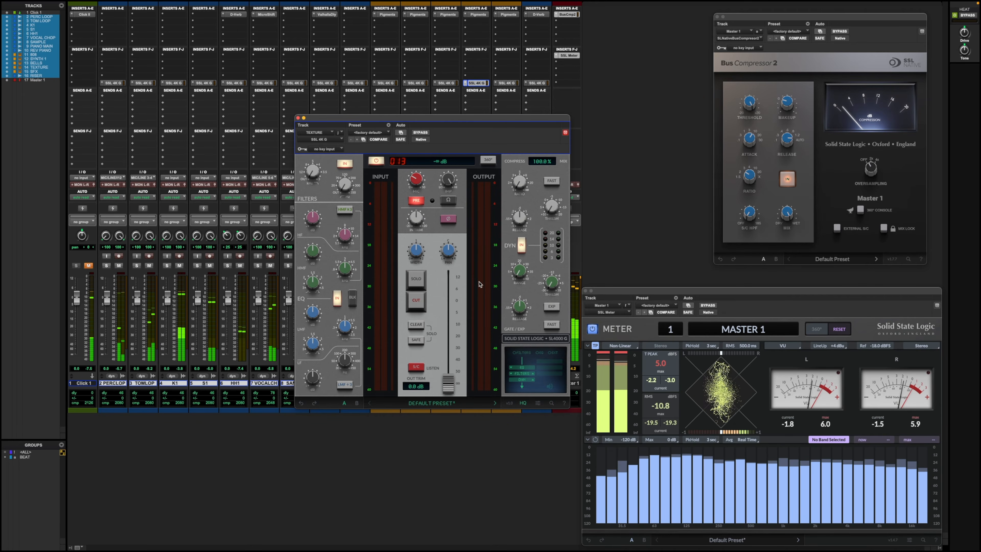
{"action": "left_click_drag", "start_coordinate": [481, 125], "coordinate": [318, 54]}
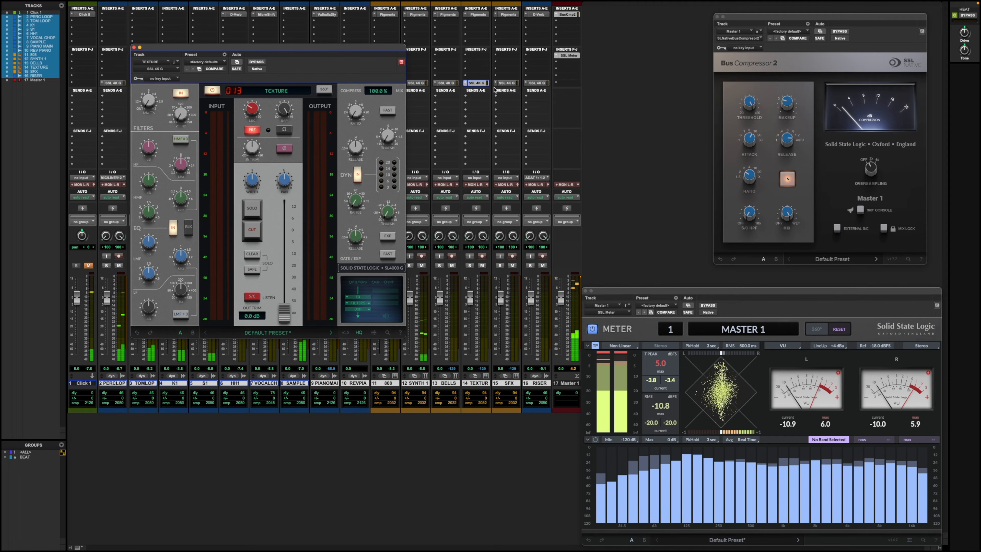
Raise the RISER channel strip's fader after checking SFX, and move the plug-in window clear of the K1 insert.
{"action": "left_click_drag", "start_coordinate": [286, 316], "coordinate": [288, 252]}
{"action": "left_click", "coordinate": [506, 83]}
{"action": "left_click", "coordinate": [542, 82]}
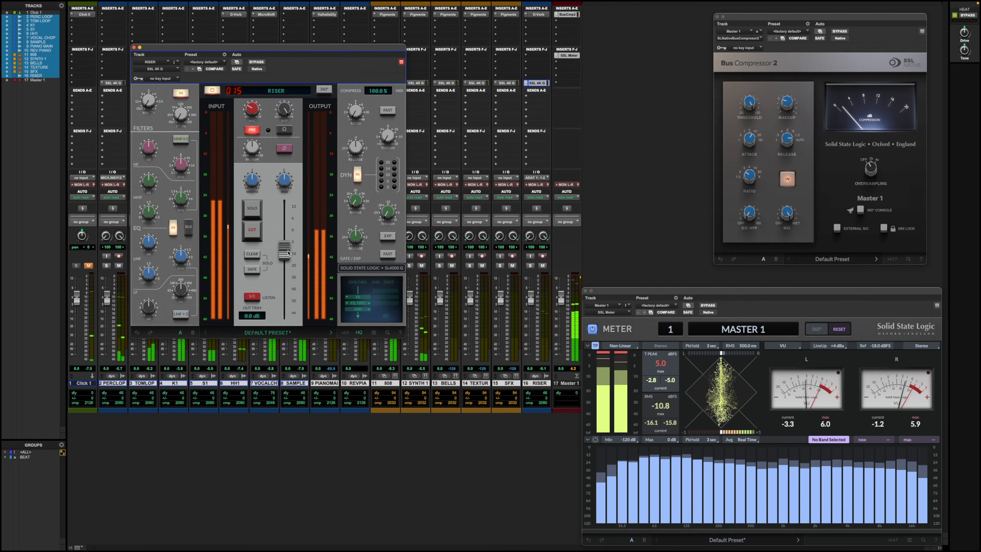
{"action": "left_click_drag", "start_coordinate": [288, 253], "coordinate": [288, 246]}
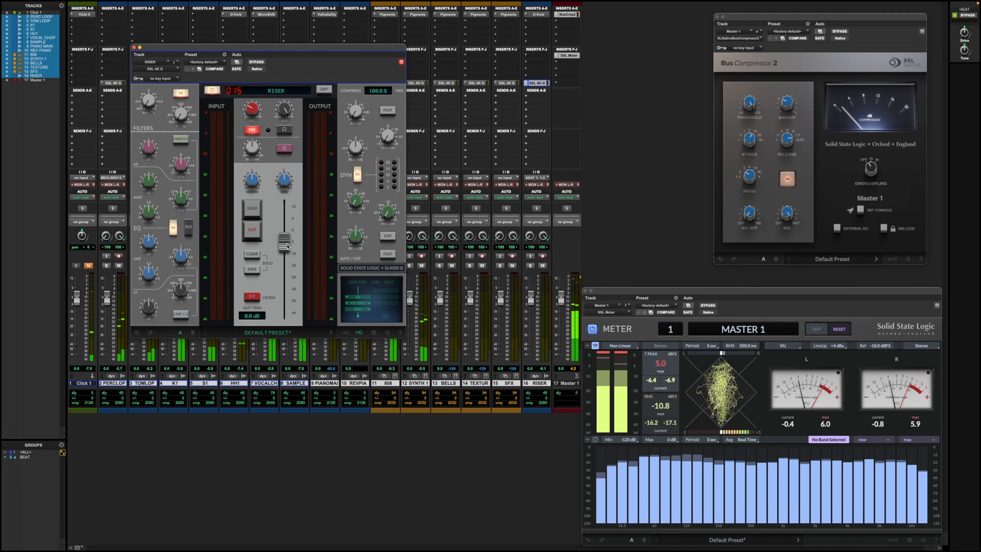
{"action": "left_click_drag", "start_coordinate": [275, 51], "coordinate": [465, 63]}
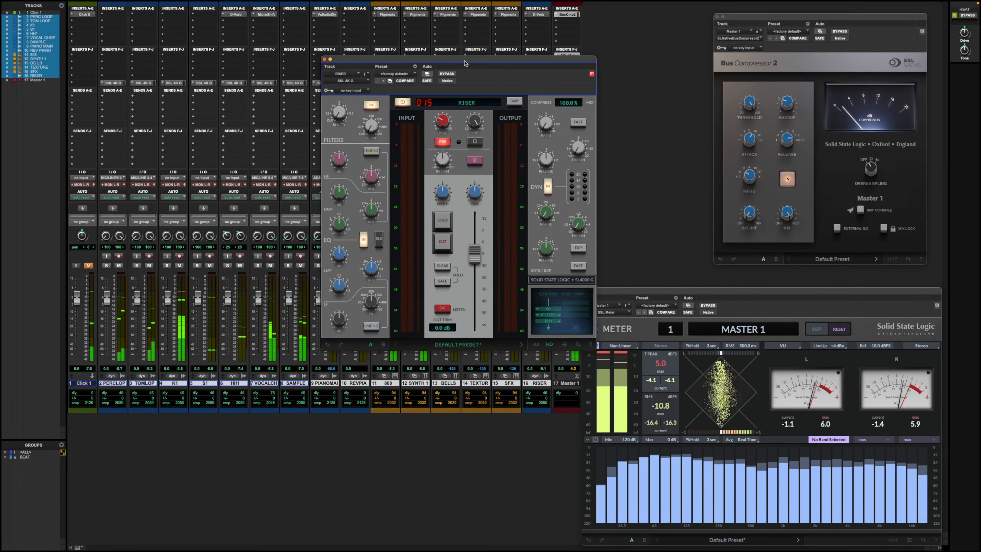
Raise the K1 channel strip's fader to about -3.6 dB and lower the RISER channel strip's fader to about -9.0 dB.
{"action": "left_click", "coordinate": [174, 83]}
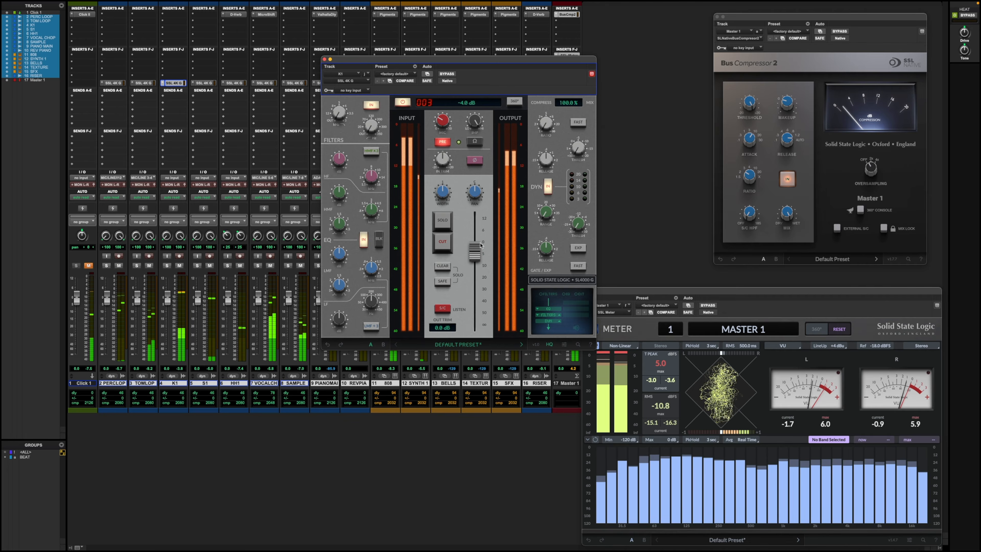
{"action": "left_click_drag", "start_coordinate": [475, 258], "coordinate": [475, 257]}
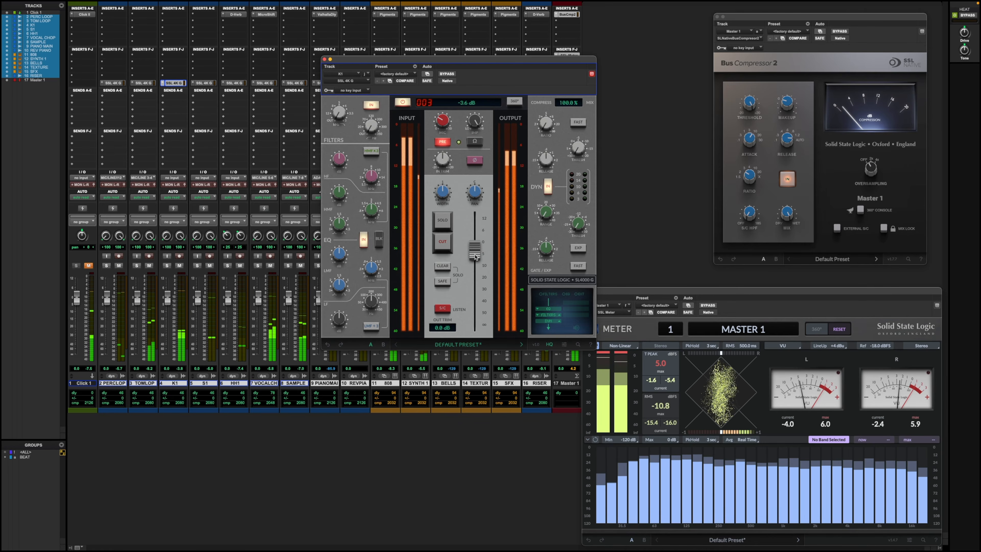
{"action": "left_click", "coordinate": [324, 59]}
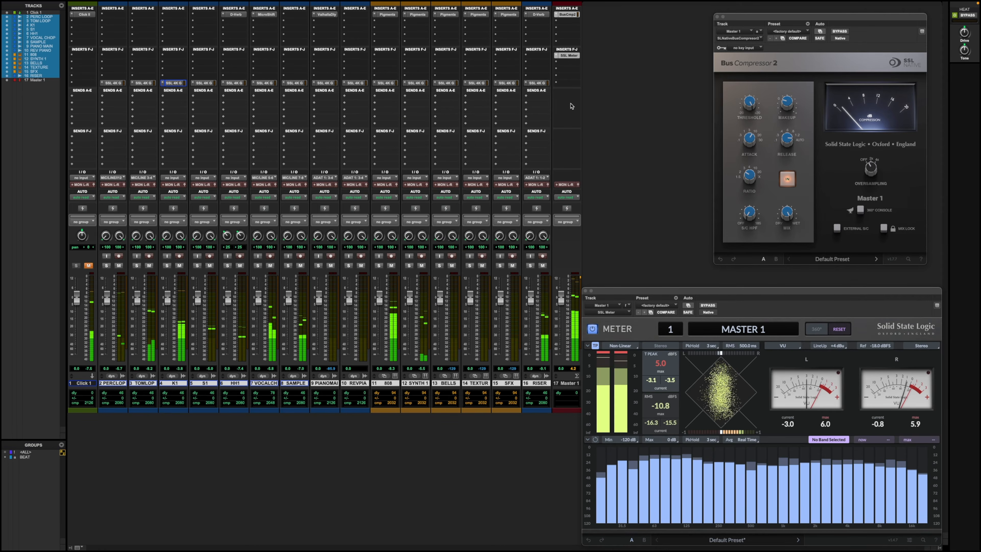
{"action": "left_click", "coordinate": [537, 83]}
{"action": "left_click_drag", "start_coordinate": [474, 262], "coordinate": [475, 271]}
Adjust the threshold, sidechain high-pass filter and makeup gain on the master's Bus Compressor 2, and stop playback with the RISER strip closed.
{"action": "mouse_move", "coordinate": [784, 106]}
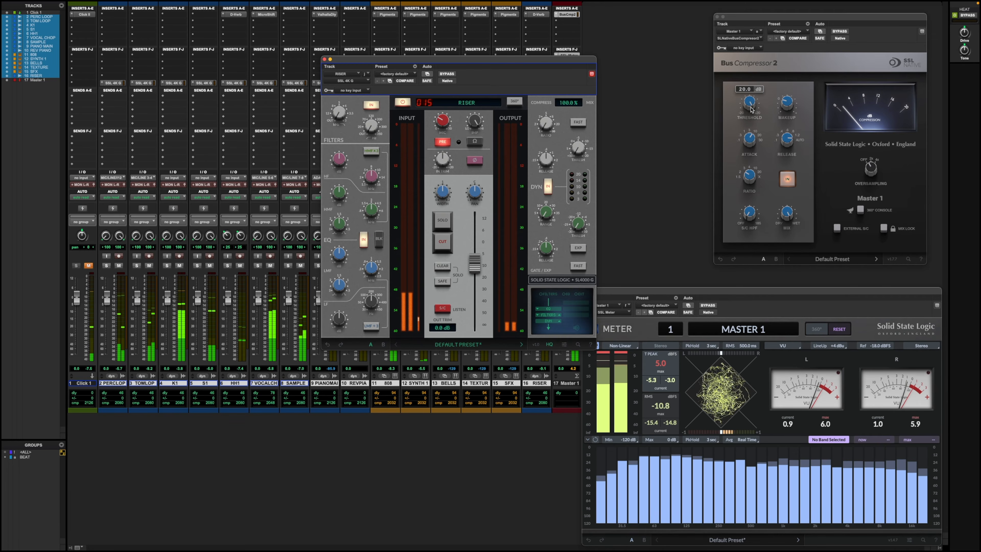
{"action": "mouse_move", "coordinate": [751, 107]}
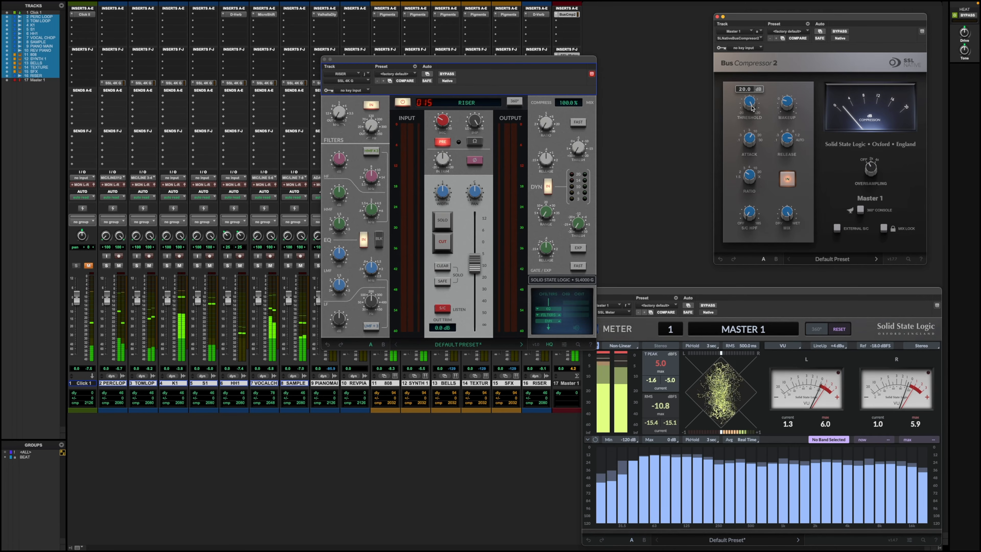
{"action": "left_click_drag", "start_coordinate": [751, 108], "coordinate": [790, 102]}
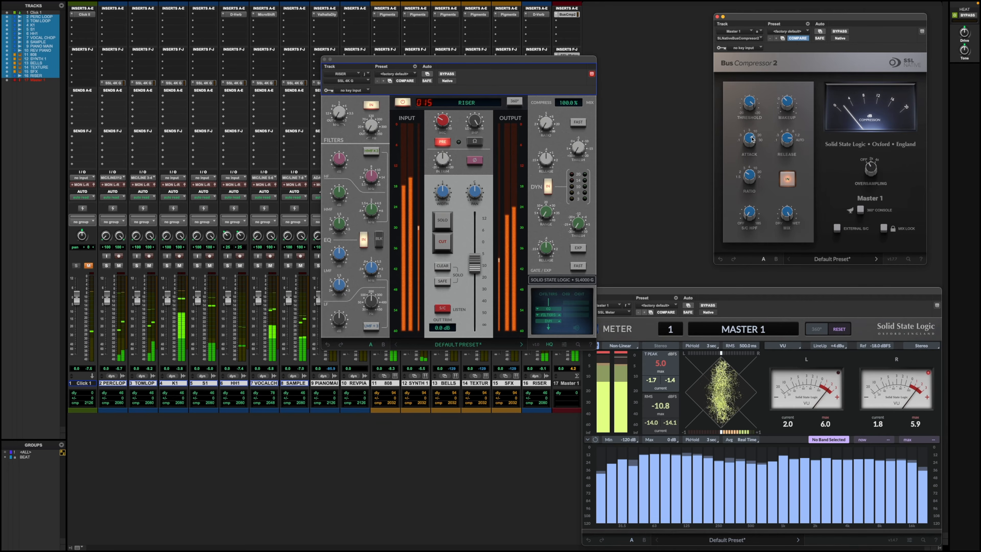
{"action": "left_click_drag", "start_coordinate": [750, 215], "coordinate": [750, 187]}
{"action": "left_click_drag", "start_coordinate": [786, 111], "coordinate": [786, 109]}
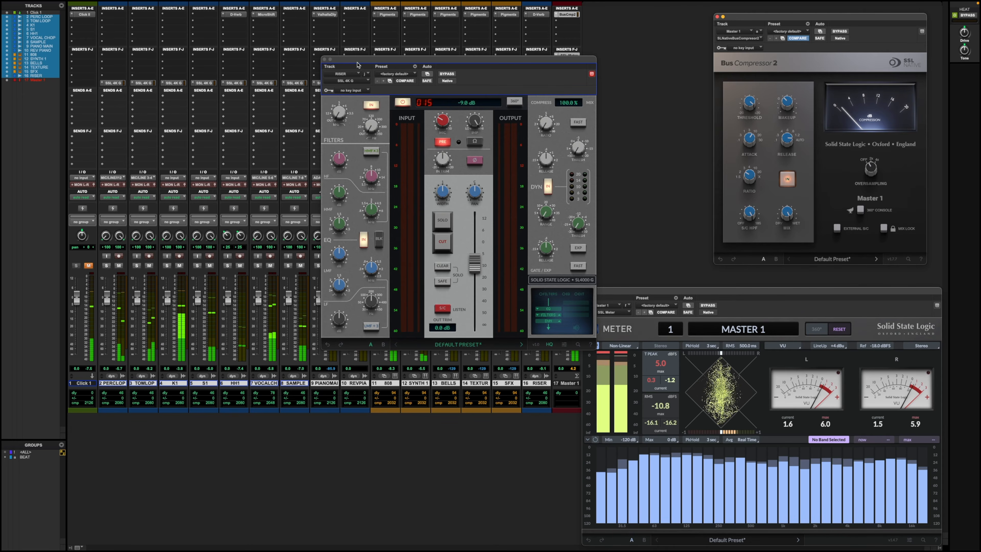
{"action": "left_click", "coordinate": [325, 59]}
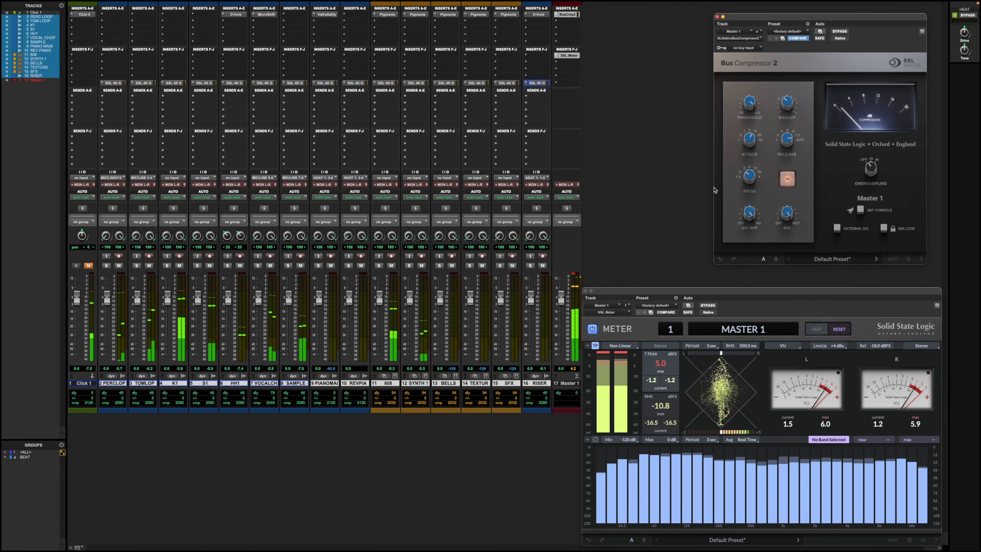
{"action": "key", "text": "space"}
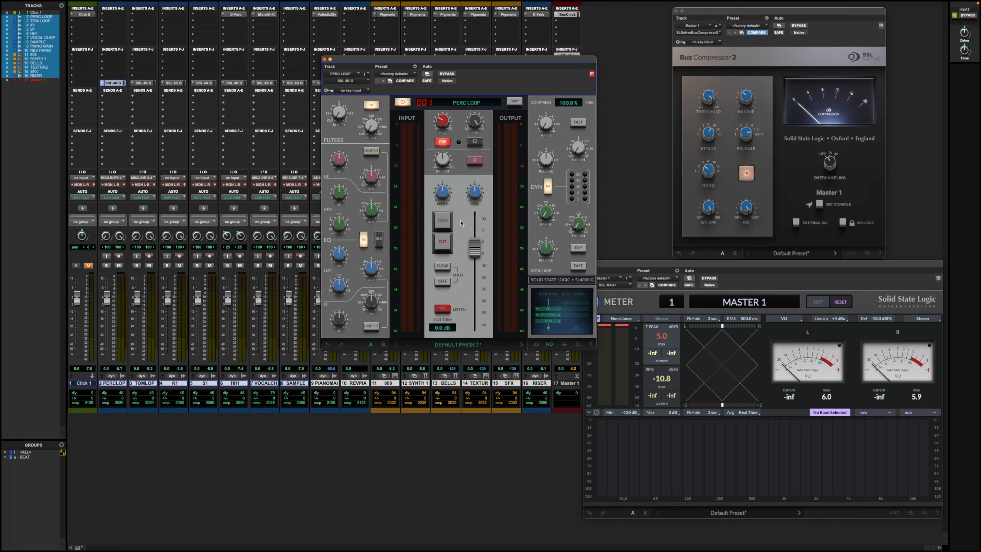
Enable the BEAT group so the mix tracks and their channel strip controls are linked.
{"action": "mouse_move", "coordinate": [441, 193]}
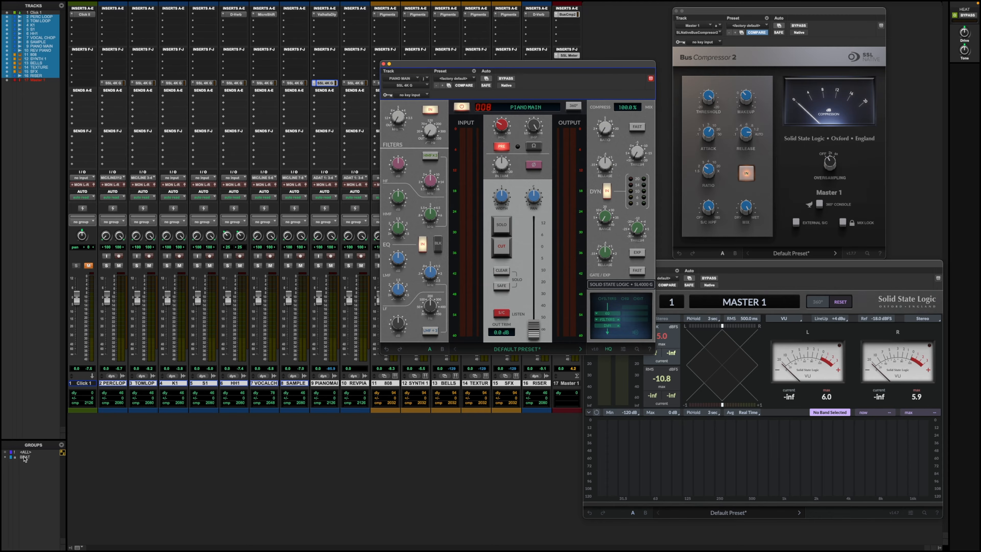
{"action": "left_click", "coordinate": [24, 457]}
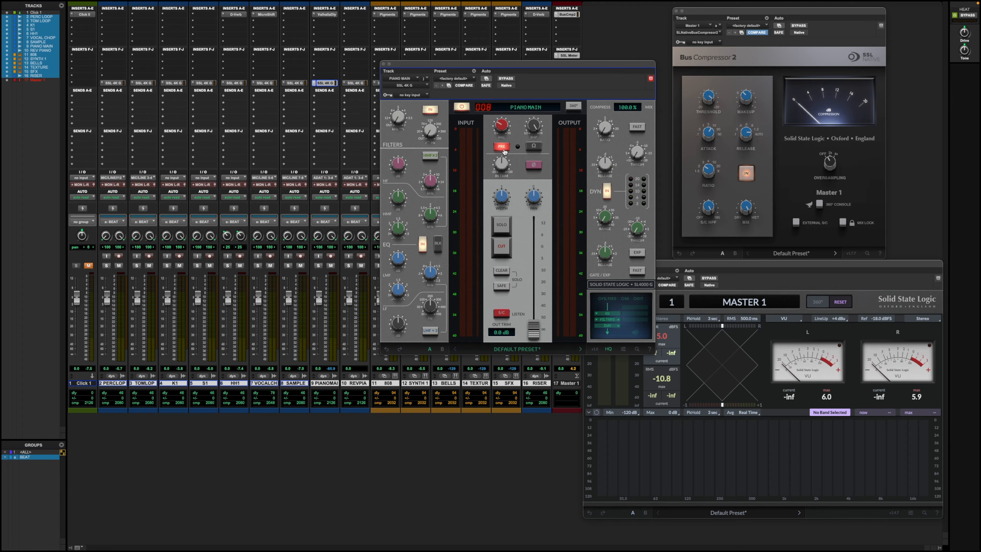
{"action": "mouse_move", "coordinate": [505, 130]}
Play the beat and compare it with PRE off and on from the PIANO MAIN channel strip, and stop playback.
{"action": "key", "text": "space"}
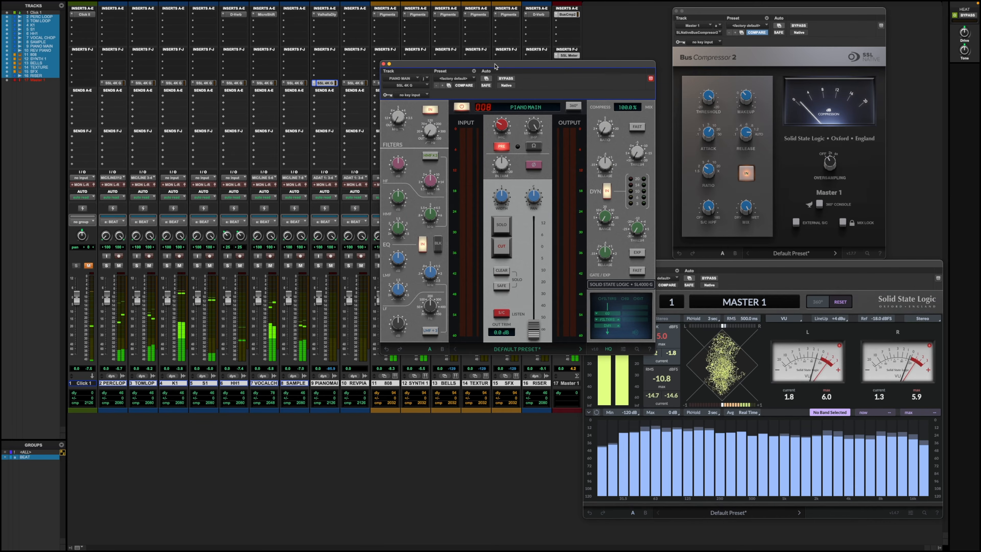
{"action": "left_click", "coordinate": [500, 150]}
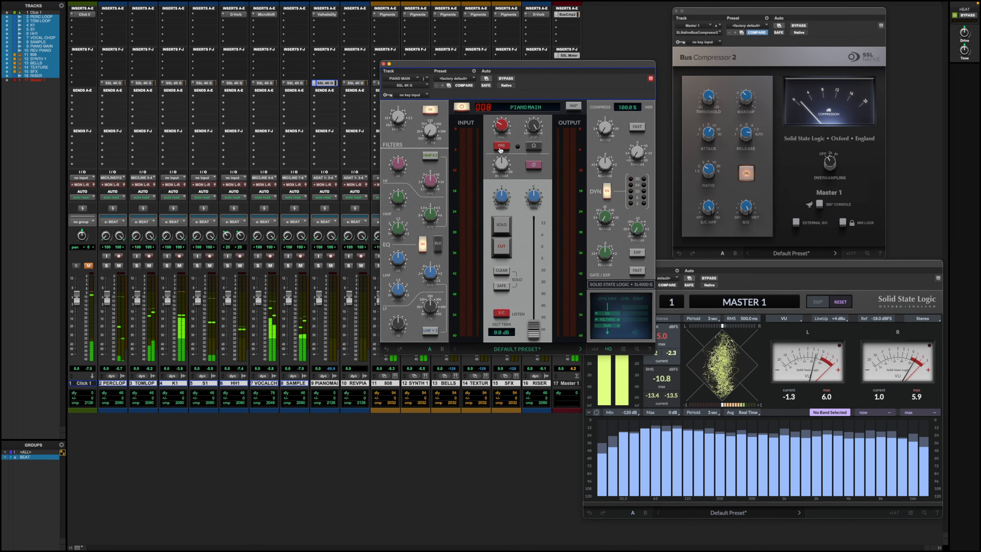
{"action": "left_click", "coordinate": [500, 150]}
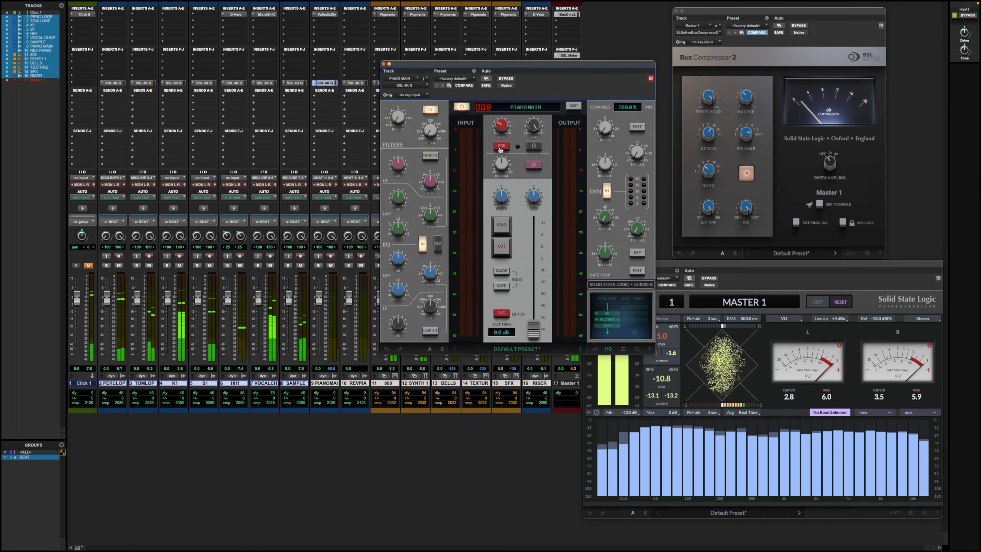
{"action": "key", "text": "space"}
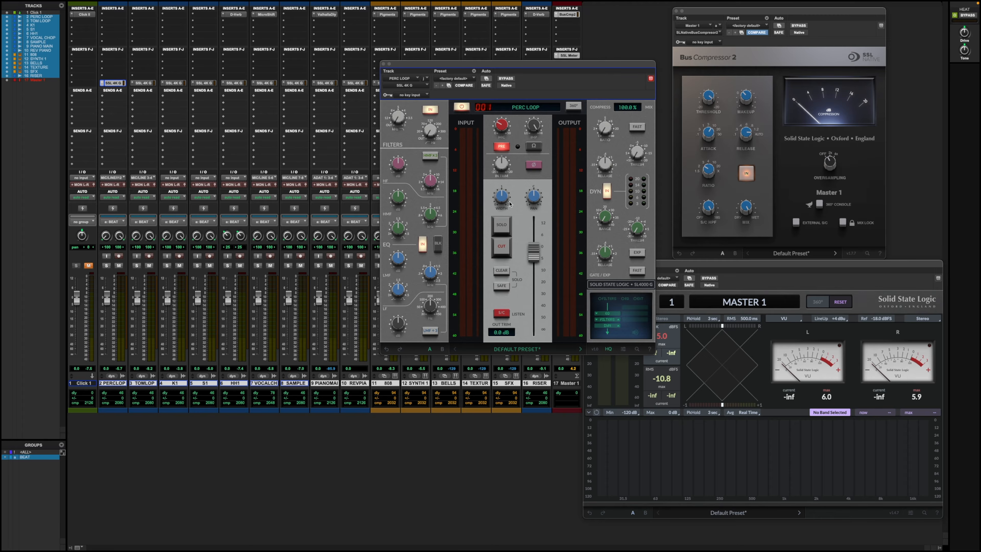
Compare the mix with PRE off and on again from the PERC LOOP channel strip, and stop playback with PRE on.
{"action": "key", "text": "space"}
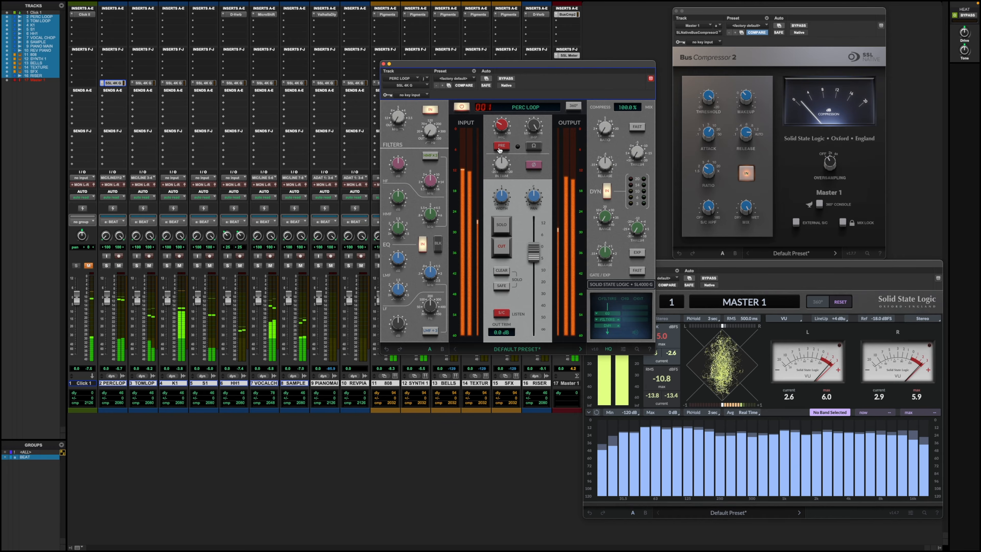
{"action": "left_click", "coordinate": [500, 150]}
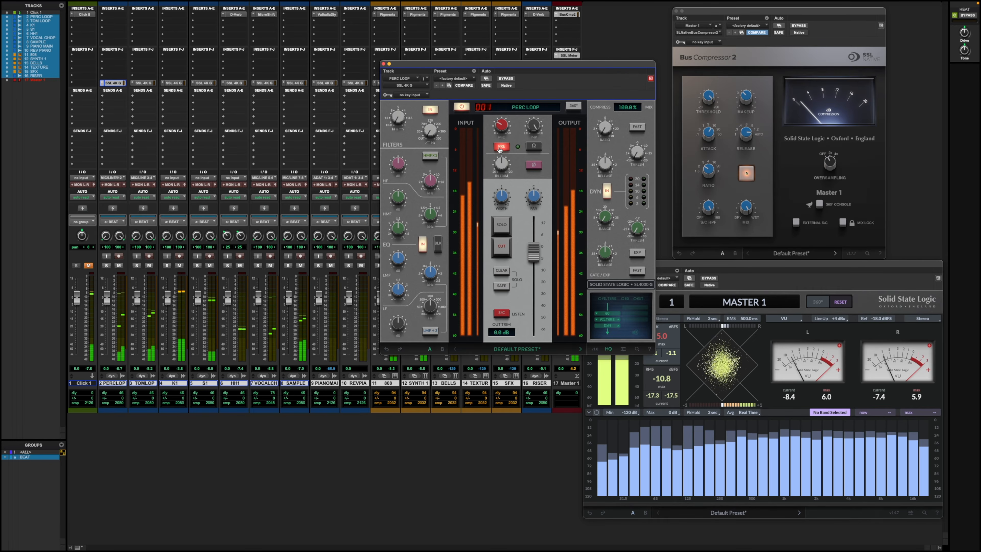
{"action": "key", "text": "space"}
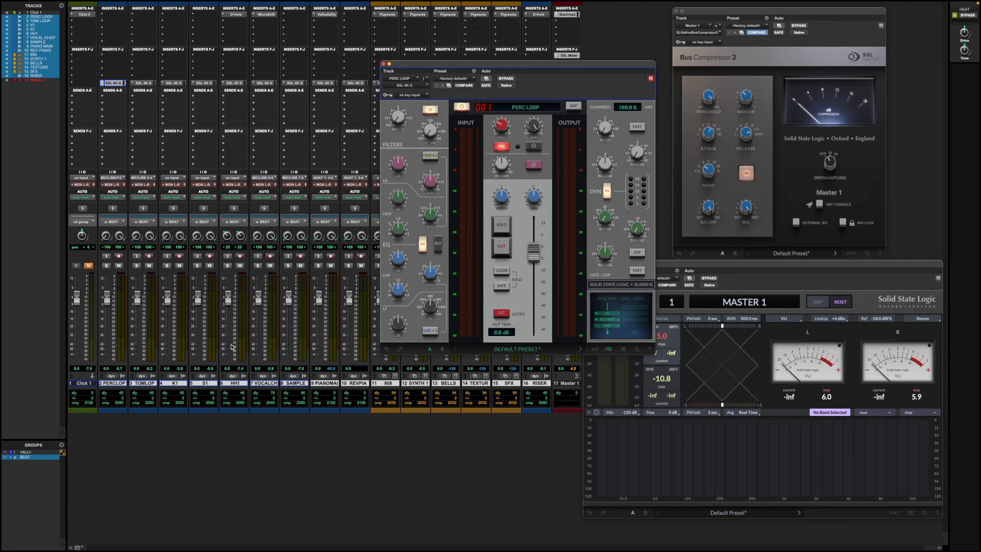
Increase the mic preamp drive on the PERC LOOP channel strip during playback and switch PRE off to compare.
{"action": "key", "text": "space"}
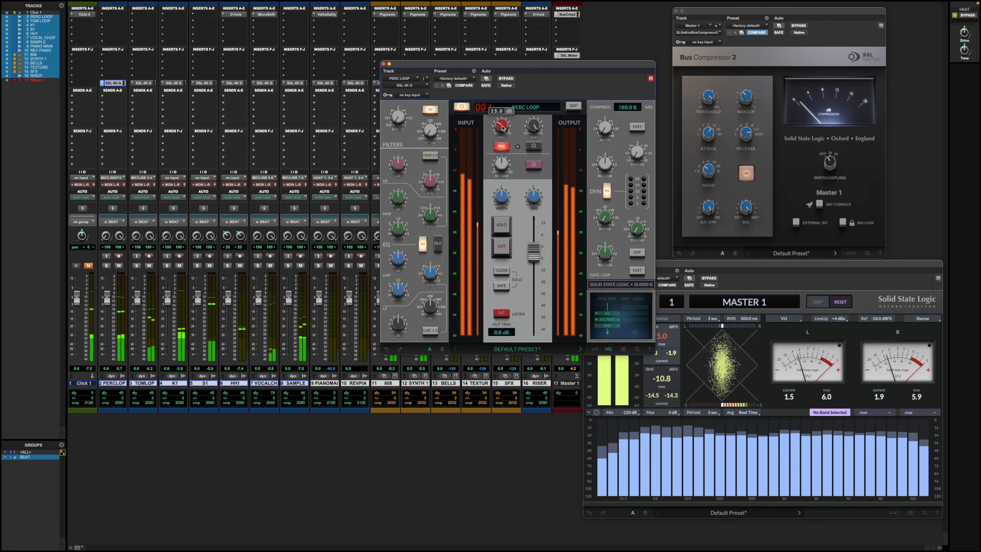
{"action": "mouse_move", "coordinate": [503, 126]}
{"action": "left_mouse_down"}
{"action": "mouse_move", "coordinate": [509, 101]}
{"action": "mouse_move", "coordinate": [507, 123]}
{"action": "left_mouse_up"}
{"action": "left_click", "coordinate": [505, 147]}
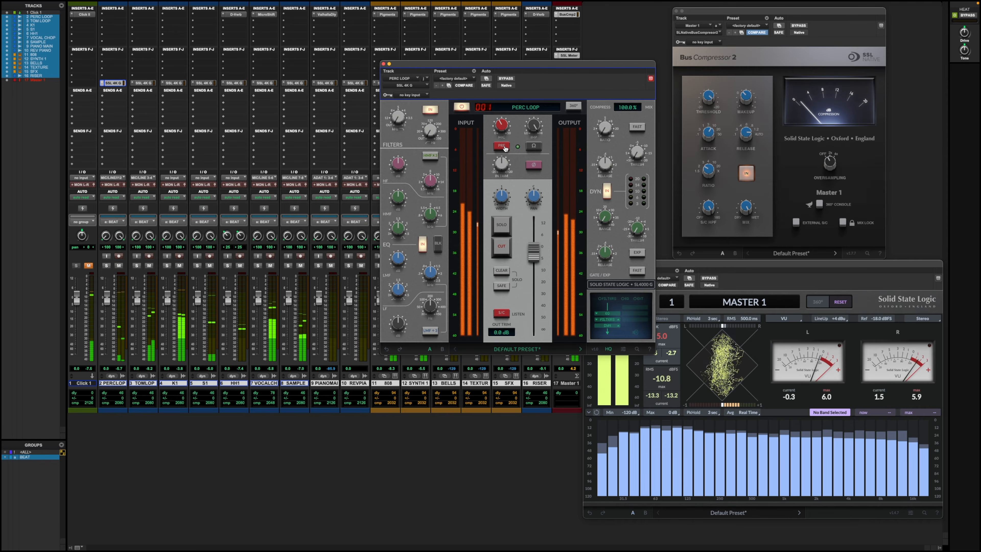
Raise the mic preamp drive further on the PERC LOOP channel strip and compare the mix with PRE off and on.
{"action": "left_click", "coordinate": [505, 148]}
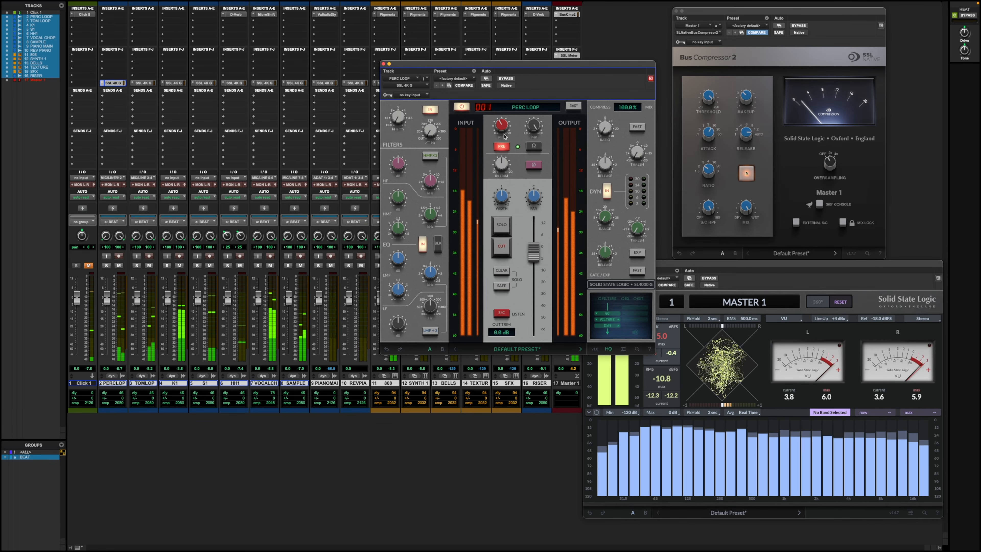
{"action": "left_click_drag", "start_coordinate": [508, 129], "coordinate": [509, 110]}
{"action": "left_click", "coordinate": [502, 149]}
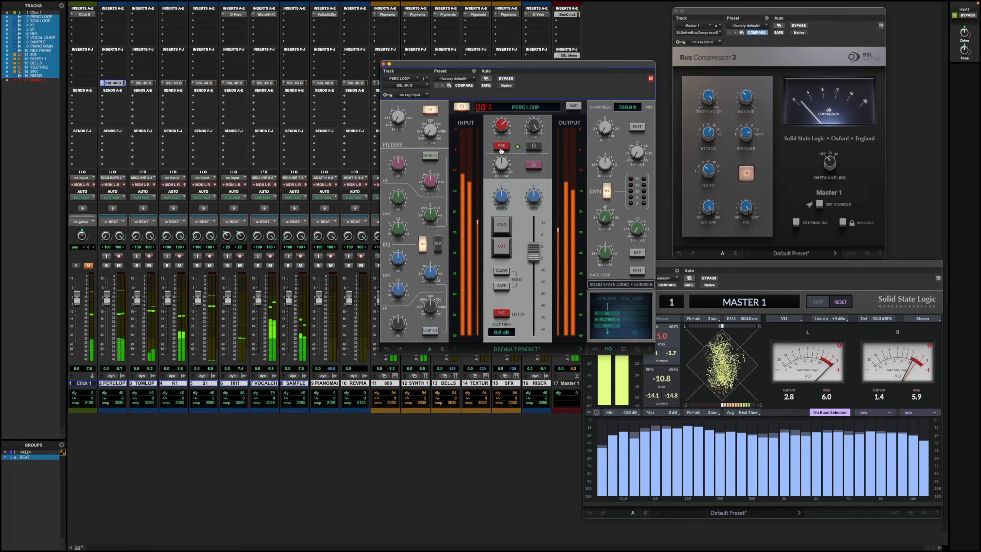
{"action": "left_click", "coordinate": [502, 148]}
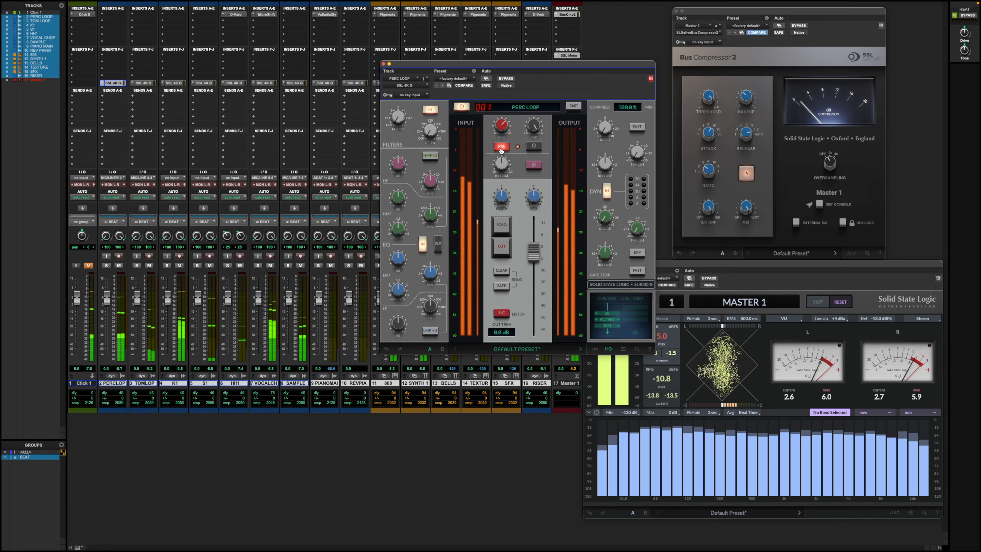
Lower the mic preamp drive to 19.7 dB, compare the mix with PRE off and on, and stop playback with PRE on.
{"action": "left_click_drag", "start_coordinate": [501, 130], "coordinate": [496, 151]}
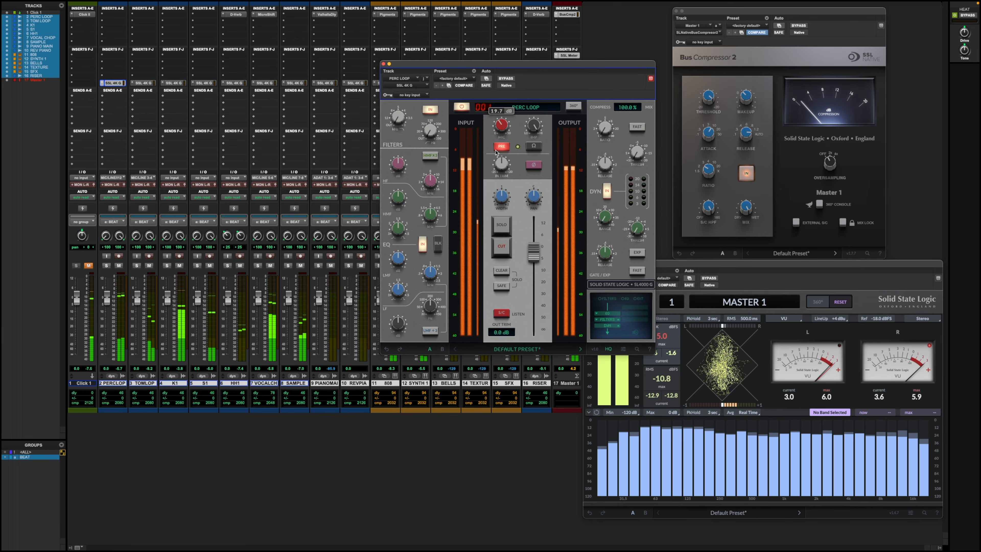
{"action": "left_click", "coordinate": [508, 149]}
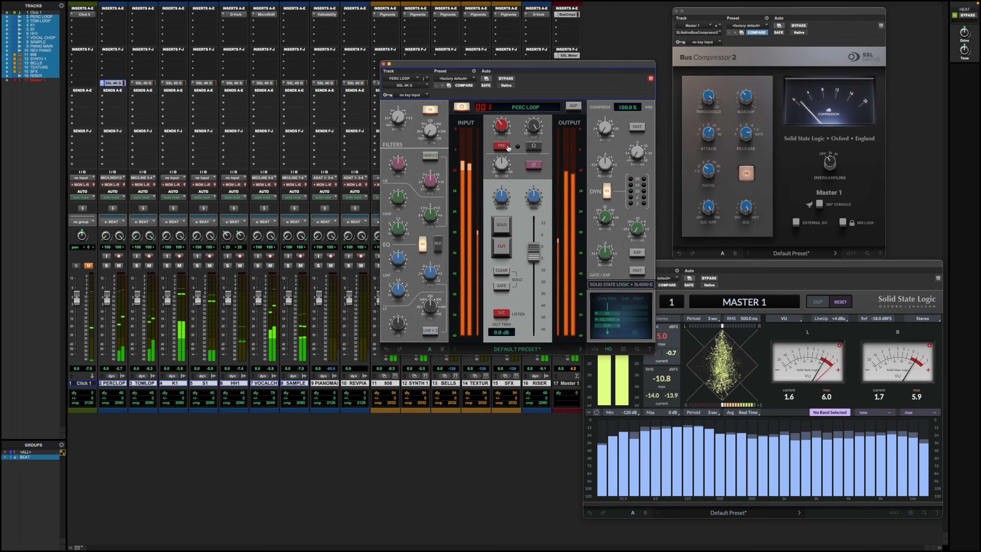
{"action": "left_click", "coordinate": [508, 149]}
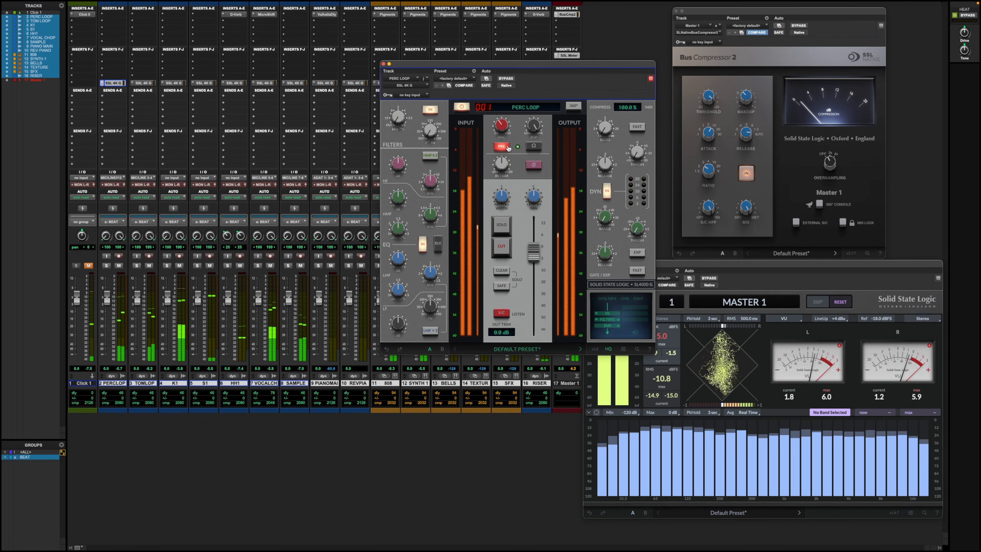
{"action": "left_click", "coordinate": [509, 149]}
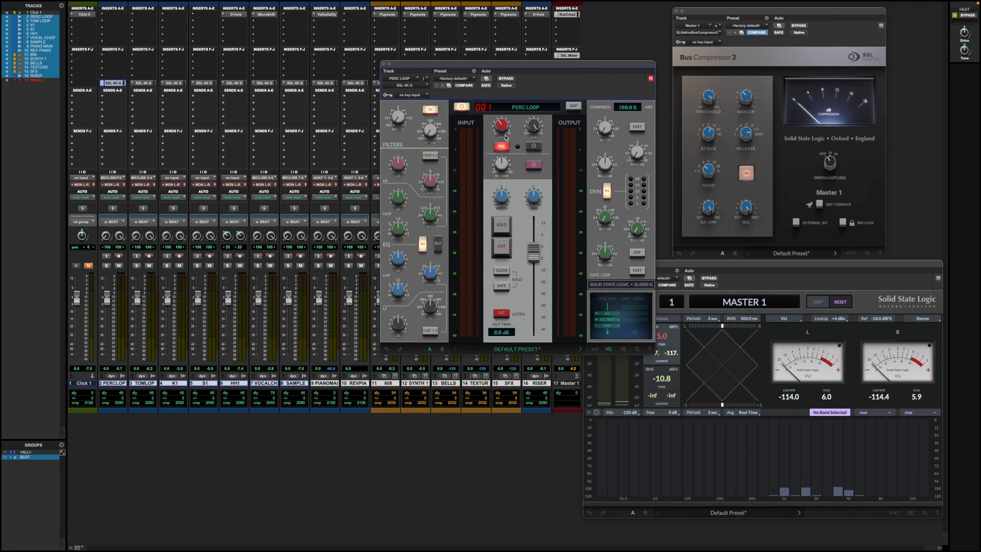
{"action": "mouse_move", "coordinate": [504, 127]}
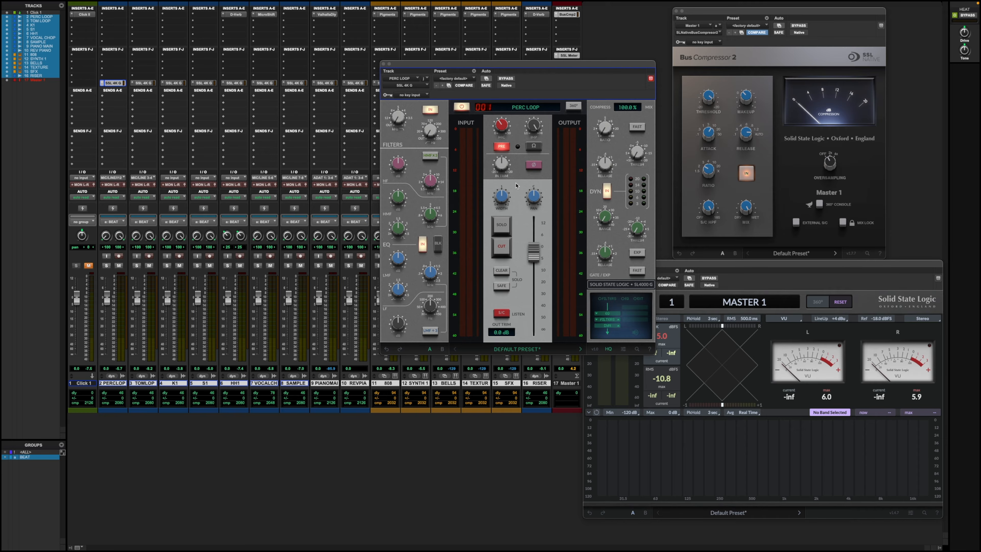
Play the beat, set the grouped mic preamp drive to 19.1 dB and the input trim to 3.2 dB, and stop playback.
{"action": "key", "text": "space"}
{"action": "mouse_move", "coordinate": [505, 166]}
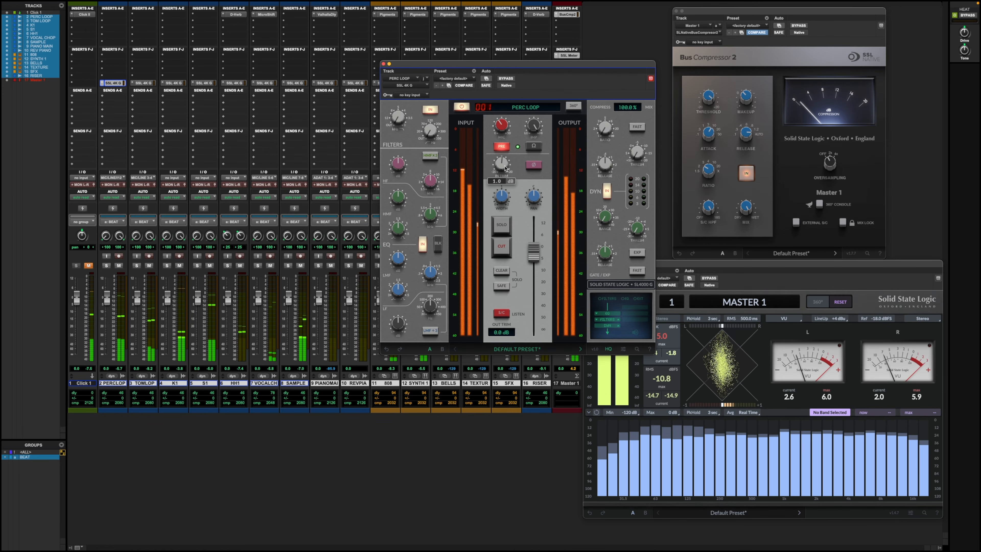
{"action": "mouse_move", "coordinate": [505, 167]}
{"action": "left_mouse_down"}
{"action": "mouse_move", "coordinate": [511, 153]}
{"action": "mouse_move", "coordinate": [510, 172]}
{"action": "left_mouse_up"}
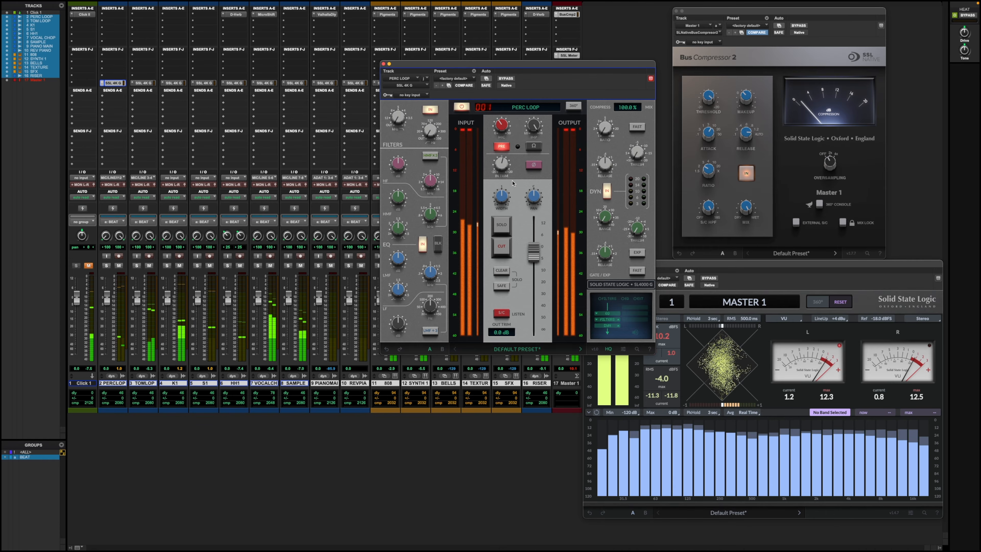
{"action": "mouse_move", "coordinate": [507, 166]}
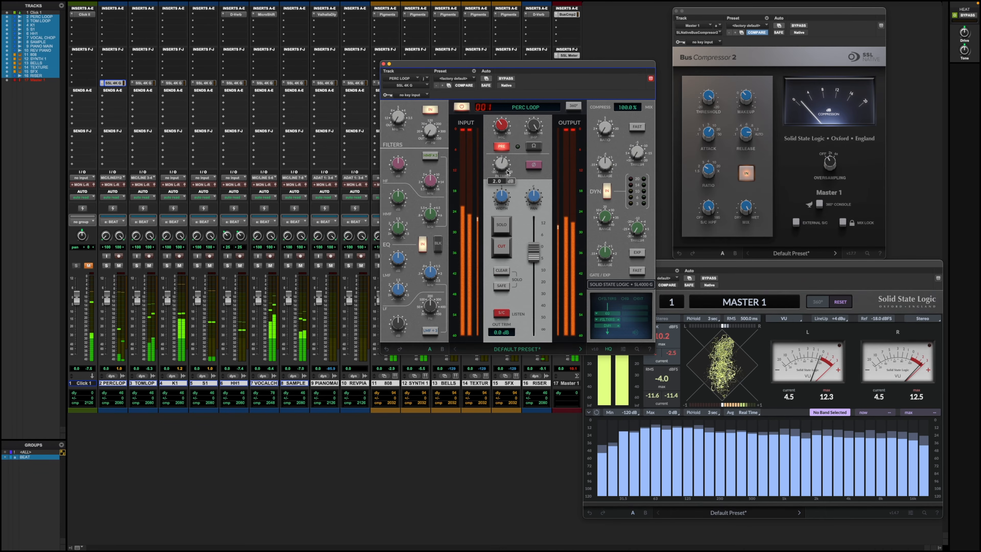
{"action": "left_click_drag", "start_coordinate": [501, 125], "coordinate": [501, 131]}
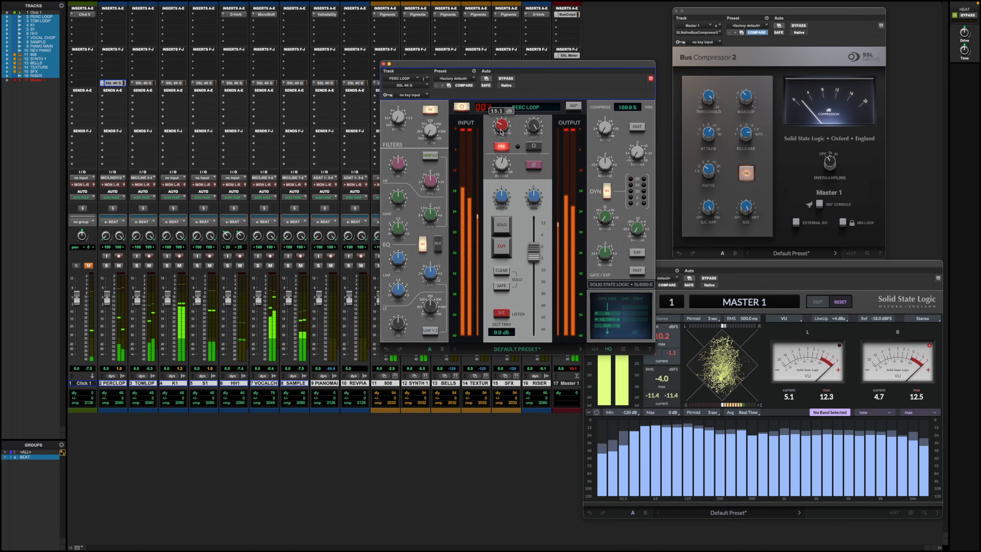
{"action": "mouse_move", "coordinate": [501, 159]}
{"action": "left_click_drag", "start_coordinate": [501, 158], "coordinate": [502, 159]}
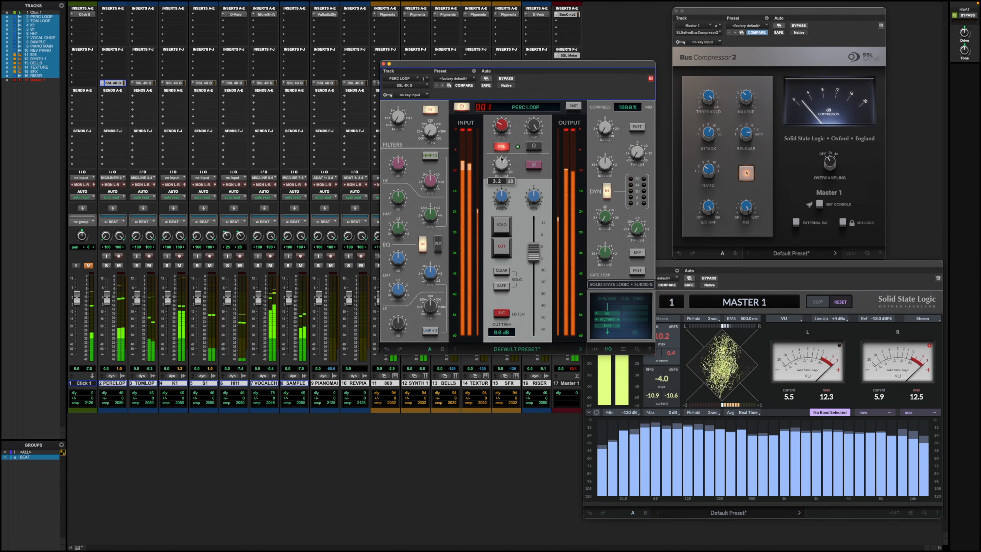
{"action": "key", "text": "space"}
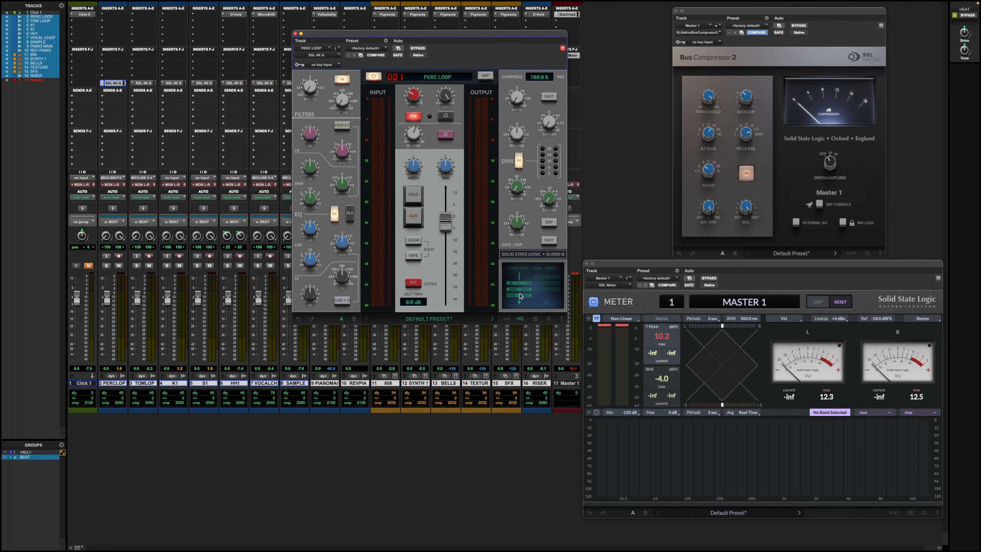
Play the beat with the BEAT group disabled and solo PERC LOOP from its channel strip.
{"action": "key", "text": "space"}
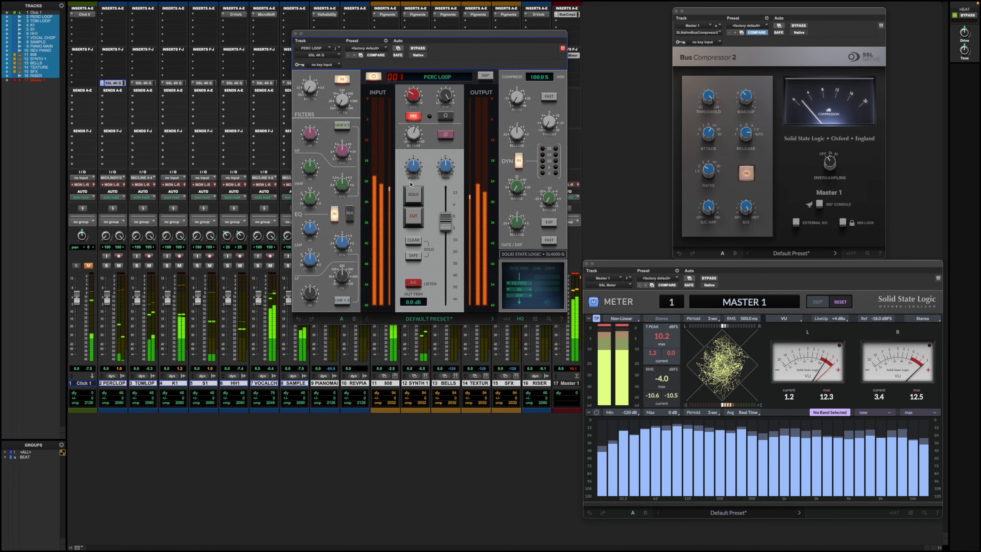
{"action": "left_click", "coordinate": [418, 200]}
{"action": "left_click", "coordinate": [418, 200]}
{"action": "mouse_move", "coordinate": [314, 90]}
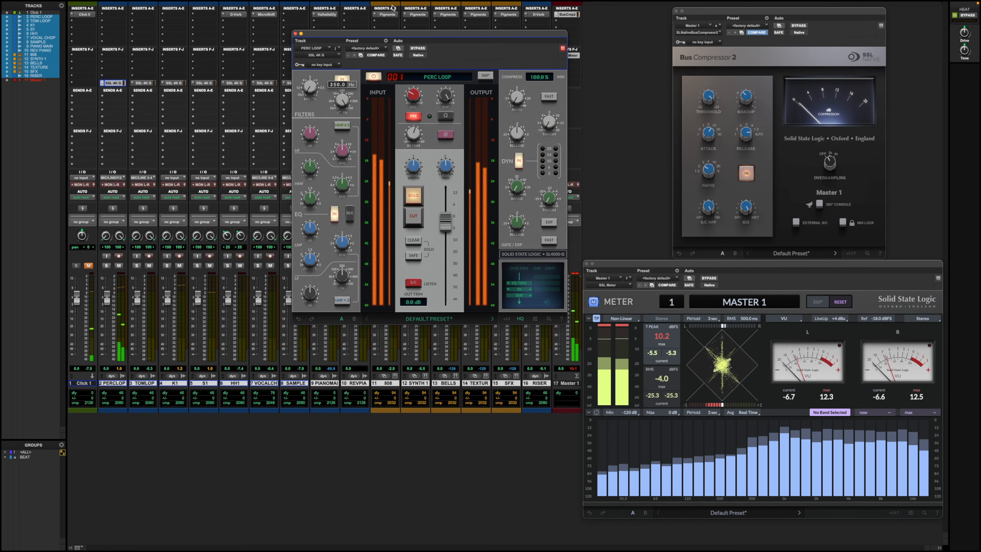
Sweep the low-pass filter on the PERC LOOP channel strip and set its high-pass filter to about 104 Hz.
{"action": "left_click_drag", "start_coordinate": [353, 111], "coordinate": [354, 169]}
{"action": "left_click_drag", "start_coordinate": [346, 106], "coordinate": [341, 101]}
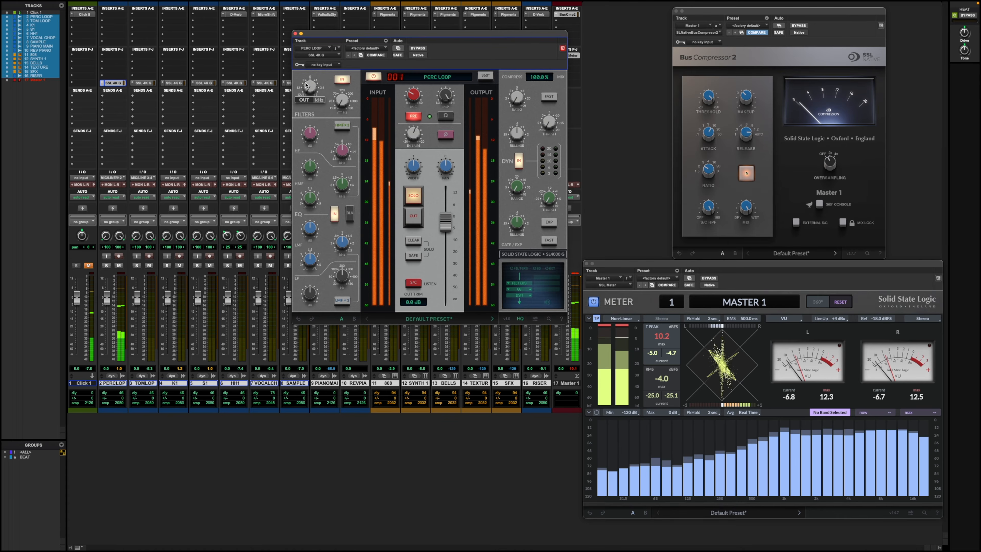
{"action": "left_click_drag", "start_coordinate": [310, 91], "coordinate": [340, 182]}
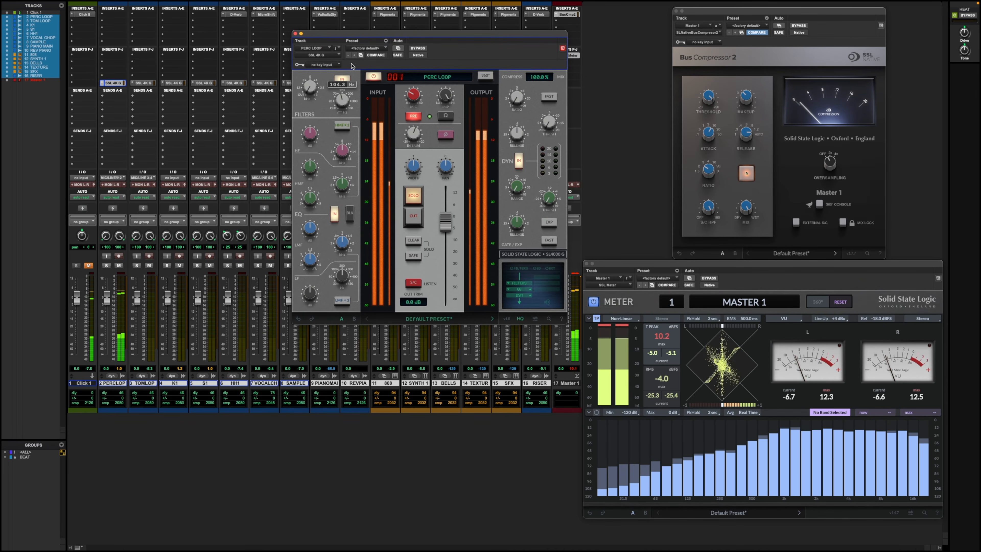
Enable the preamp impedance control on PERC LOOP, set it to 1086 ohms, and compare the sound with it off and on.
{"action": "left_click", "coordinate": [446, 116]}
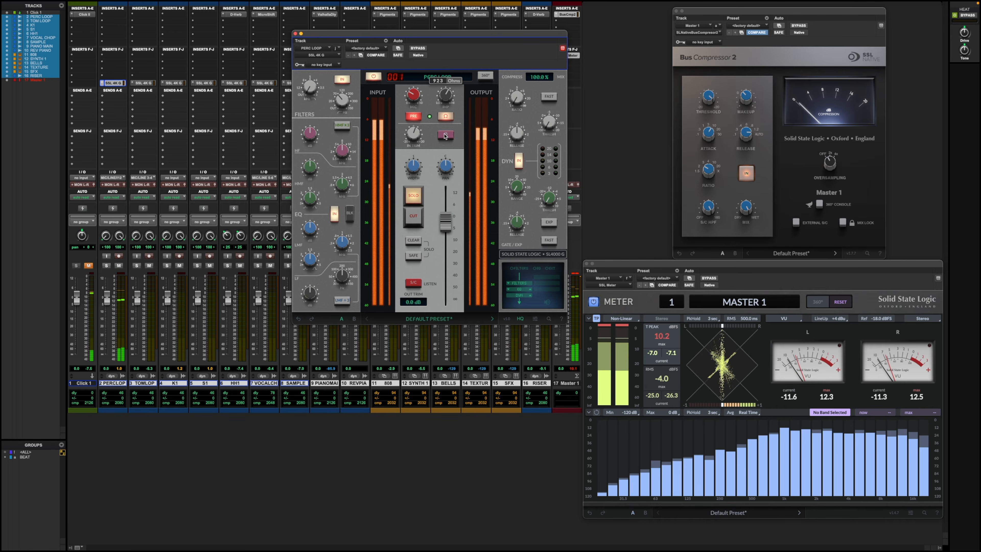
{"action": "left_click", "coordinate": [448, 117]}
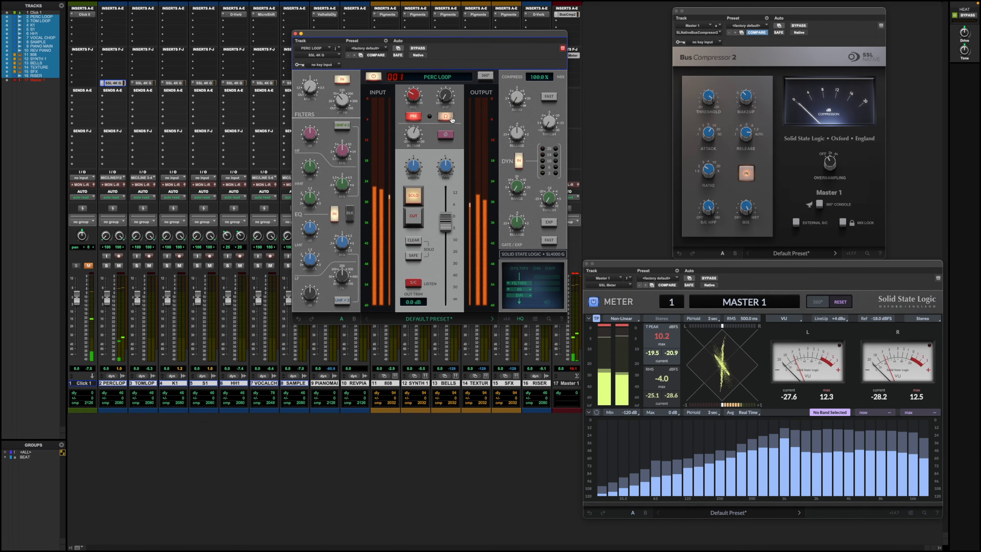
{"action": "left_click", "coordinate": [448, 116]}
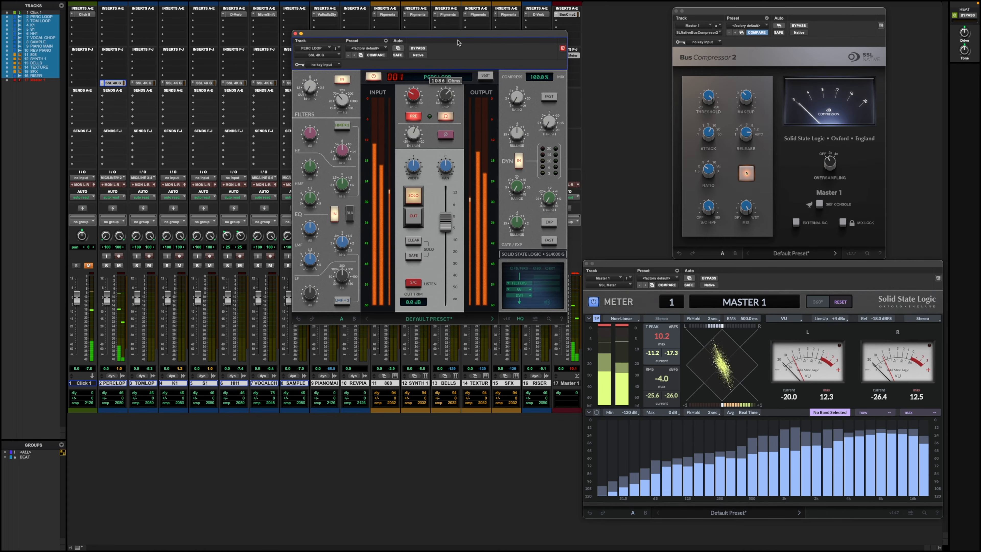
{"action": "left_click_drag", "start_coordinate": [457, 42], "coordinate": [456, 47]}
{"action": "left_click", "coordinate": [446, 116]}
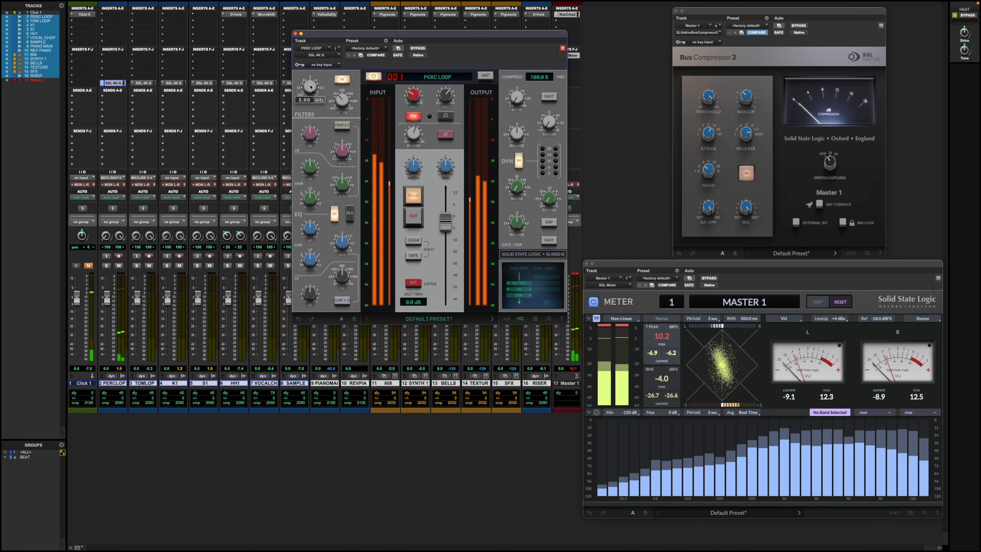
{"action": "left_click", "coordinate": [446, 116]}
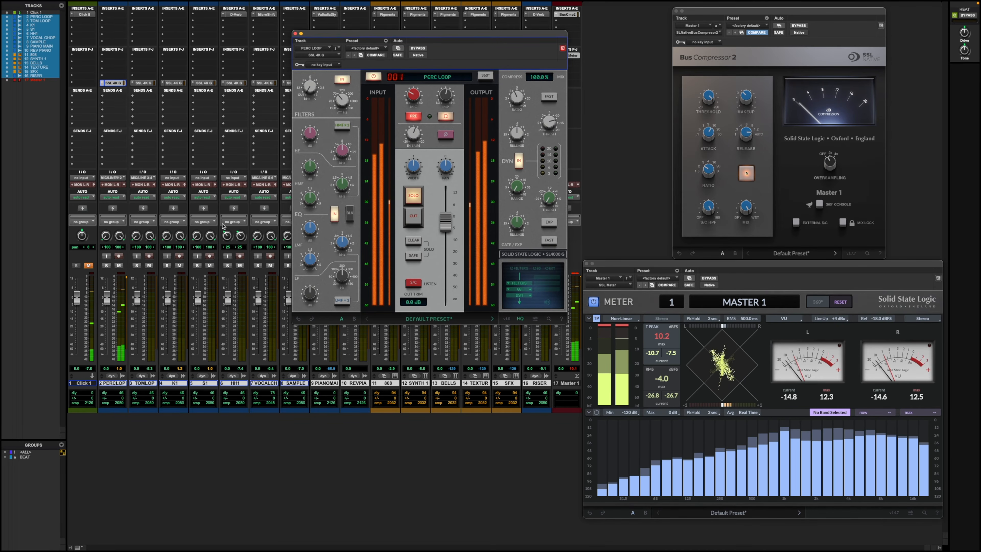
Switch the solo from PERC LOOP to K1 and adjust the high-pass filter on K1's channel strip.
{"action": "left_click", "coordinate": [413, 195]}
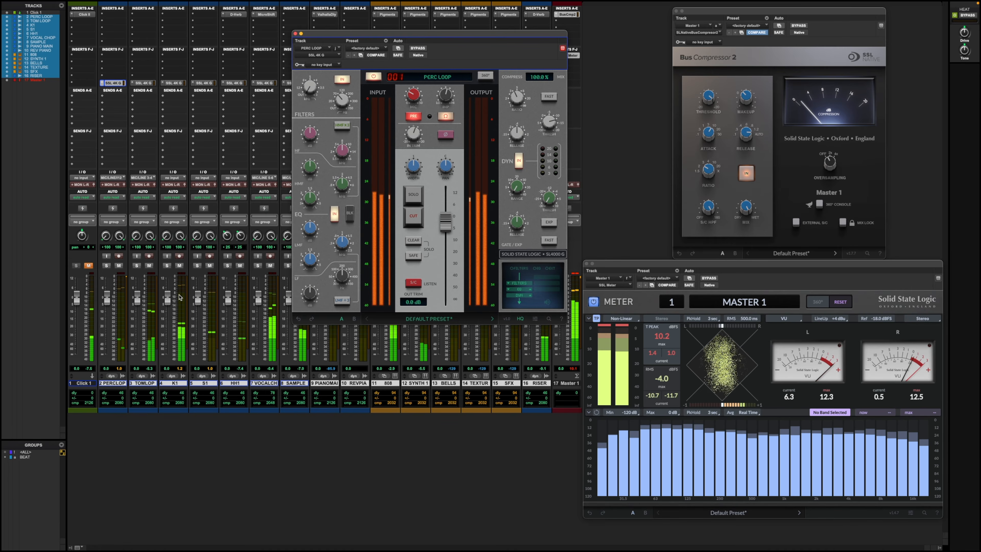
{"action": "left_click", "coordinate": [167, 266]}
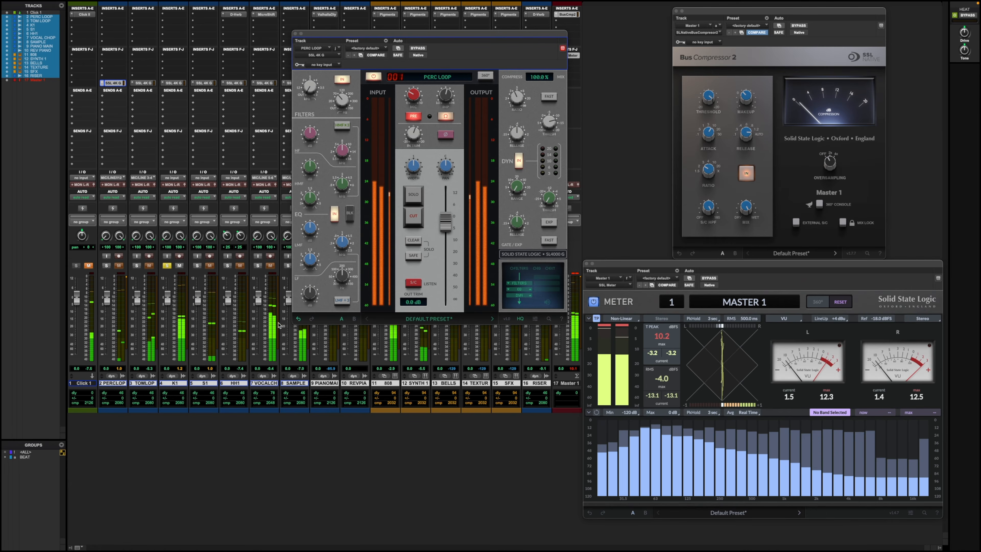
{"action": "left_click", "coordinate": [174, 82]}
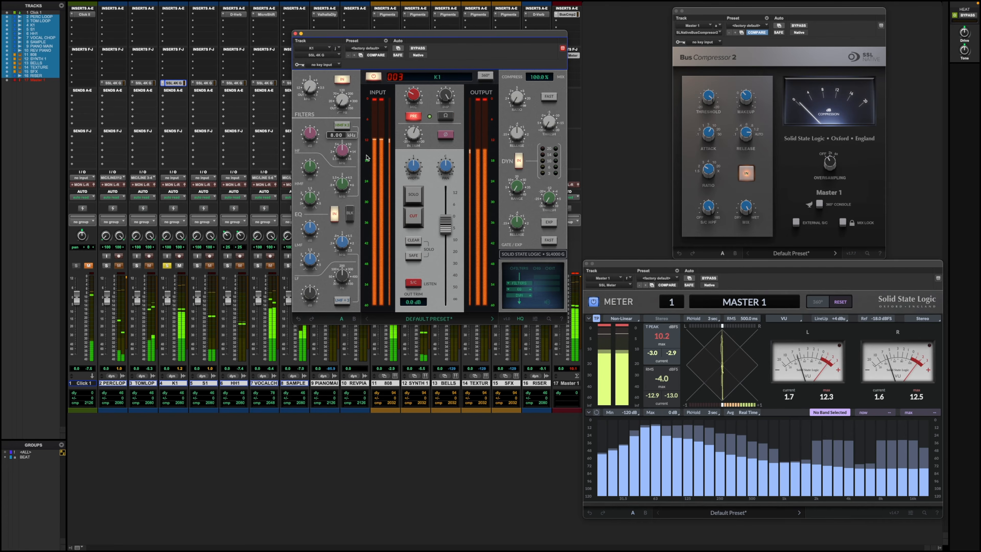
{"action": "left_click_drag", "start_coordinate": [345, 101], "coordinate": [349, 82]}
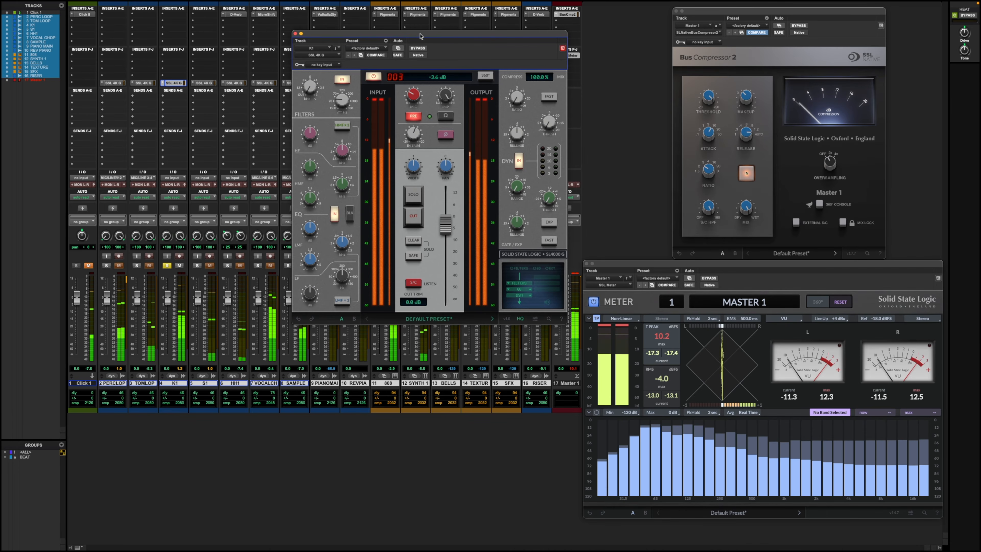
Solo K1 and the 808 from their own channel strips and arrange the two strip windows side by side.
{"action": "left_click_drag", "start_coordinate": [420, 36], "coordinate": [606, 36]}
{"action": "left_click", "coordinate": [379, 266]}
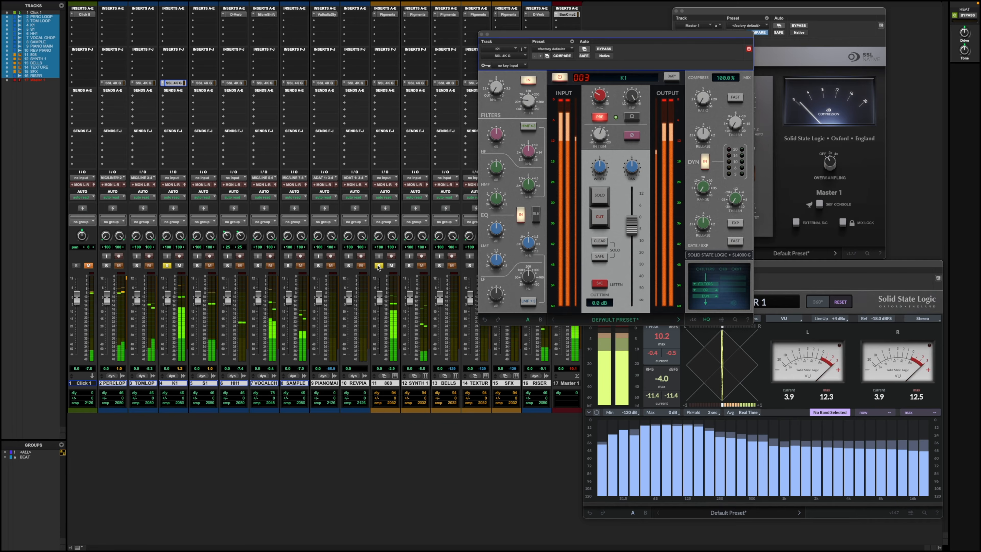
{"action": "left_click", "coordinate": [598, 195]}
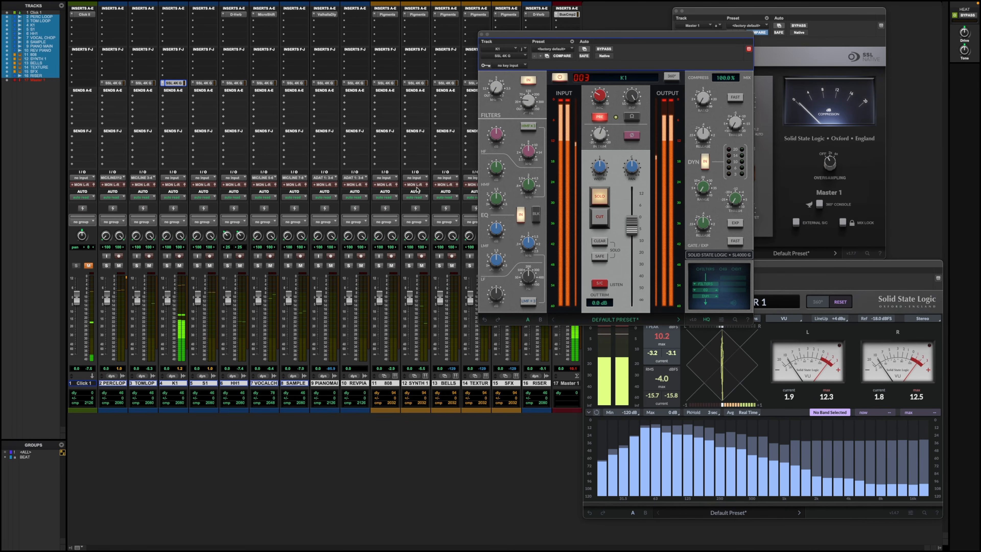
{"action": "left_click", "coordinate": [386, 83]}
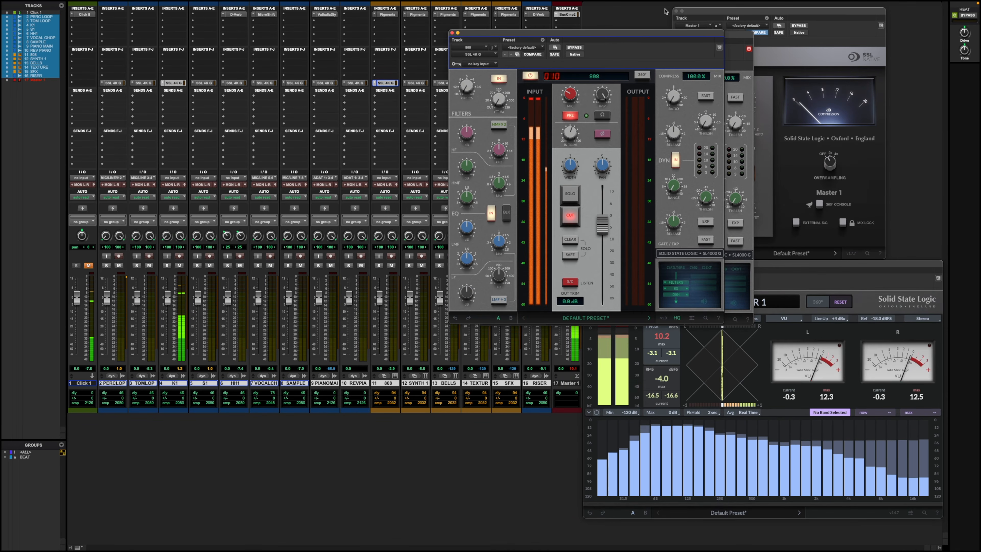
{"action": "left_click_drag", "start_coordinate": [627, 37], "coordinate": [754, 70]}
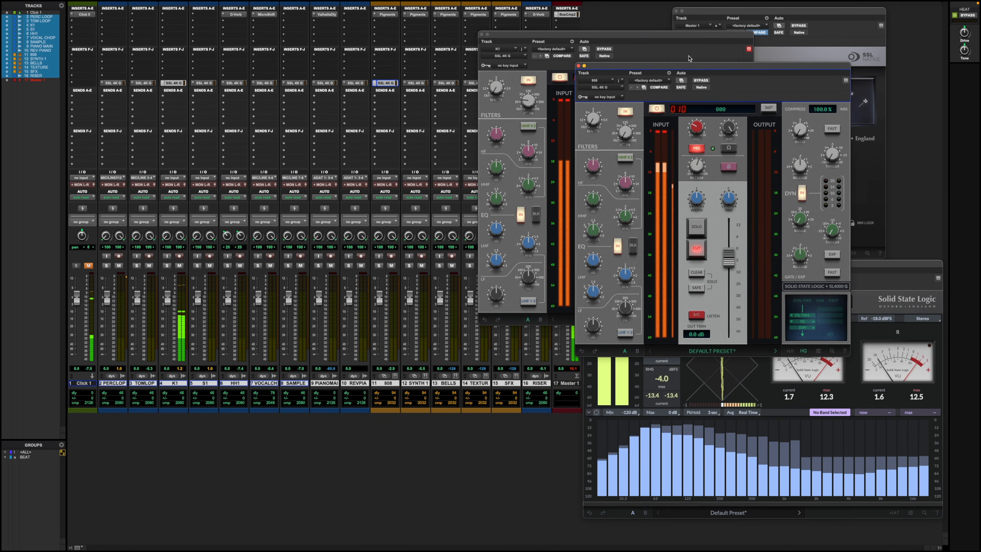
{"action": "left_click", "coordinate": [702, 232]}
{"action": "left_click_drag", "start_coordinate": [649, 35], "coordinate": [499, 67]}
{"action": "left_click_drag", "start_coordinate": [634, 66], "coordinate": [695, 67]}
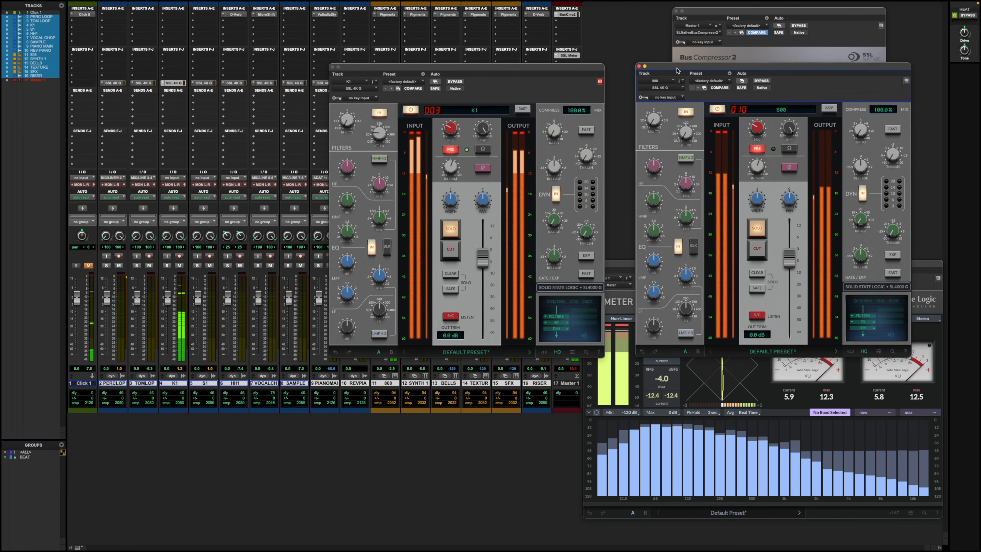
Close the 808's strip and boost K1's low-frequency EQ band by about 3.9 dB at about 150 Hz.
{"action": "left_click", "coordinate": [639, 66]}
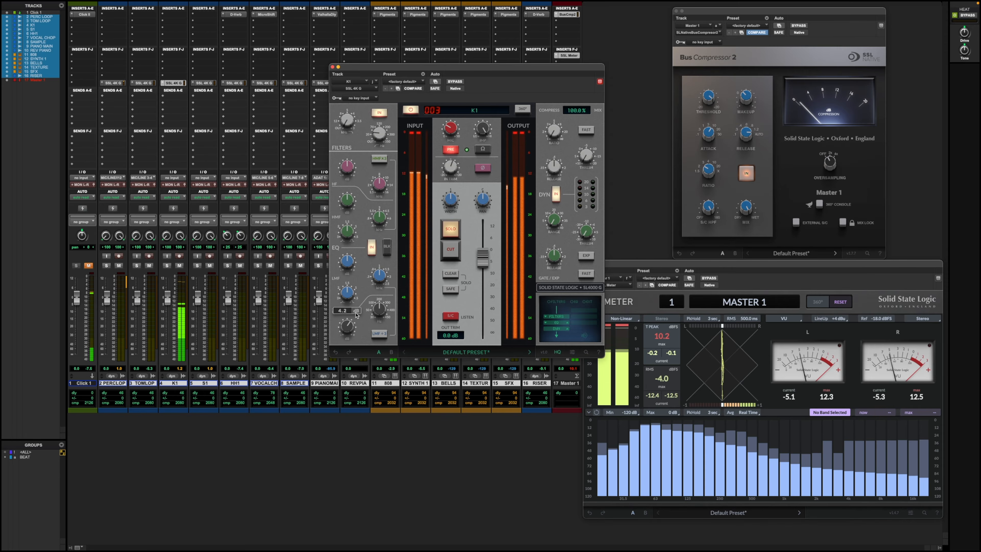
{"action": "mouse_move", "coordinate": [391, 311]}
{"action": "left_mouse_down"}
{"action": "mouse_move", "coordinate": [383, 335]}
{"action": "mouse_move", "coordinate": [392, 307]}
{"action": "mouse_move", "coordinate": [382, 315]}
{"action": "left_mouse_up"}
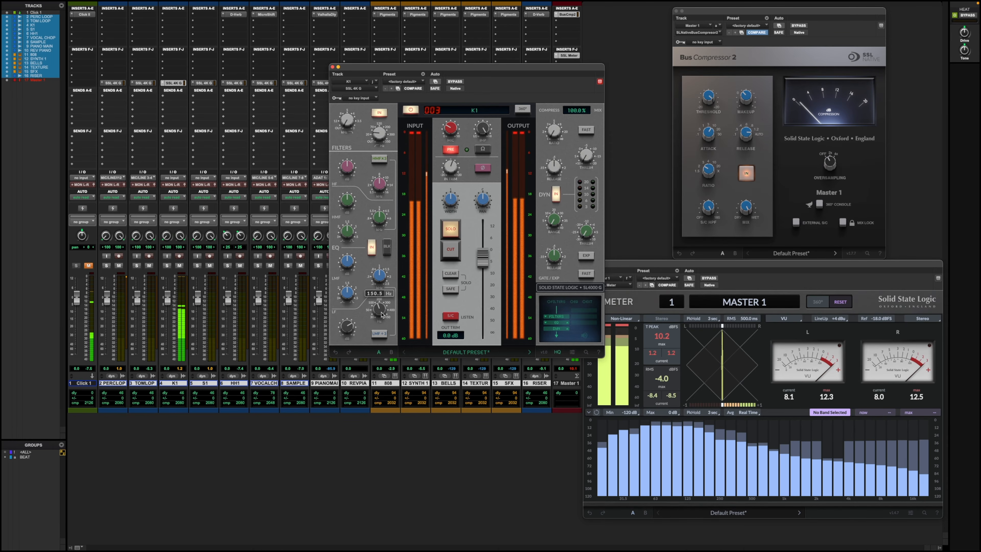
{"action": "mouse_move", "coordinate": [352, 330]}
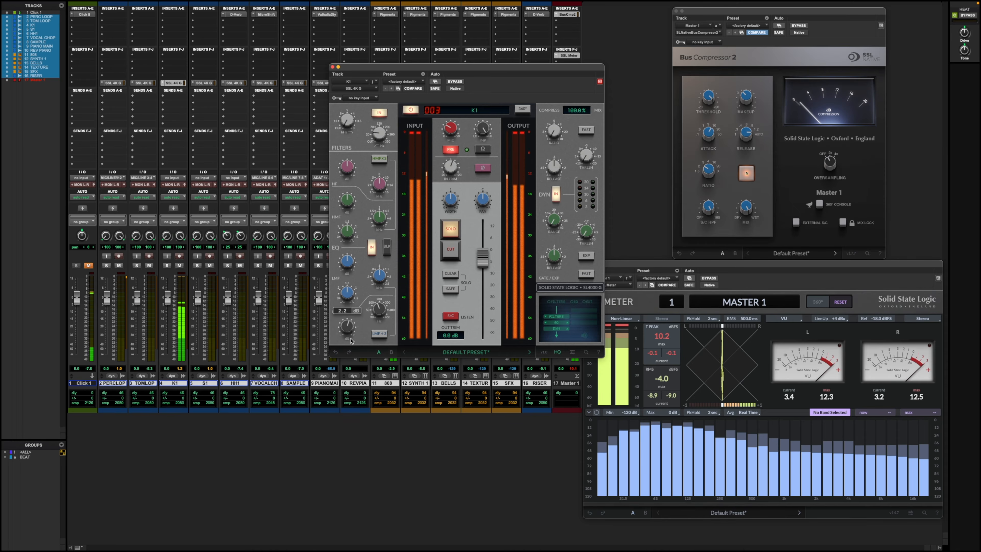
{"action": "left_click_drag", "start_coordinate": [351, 341], "coordinate": [351, 340]}
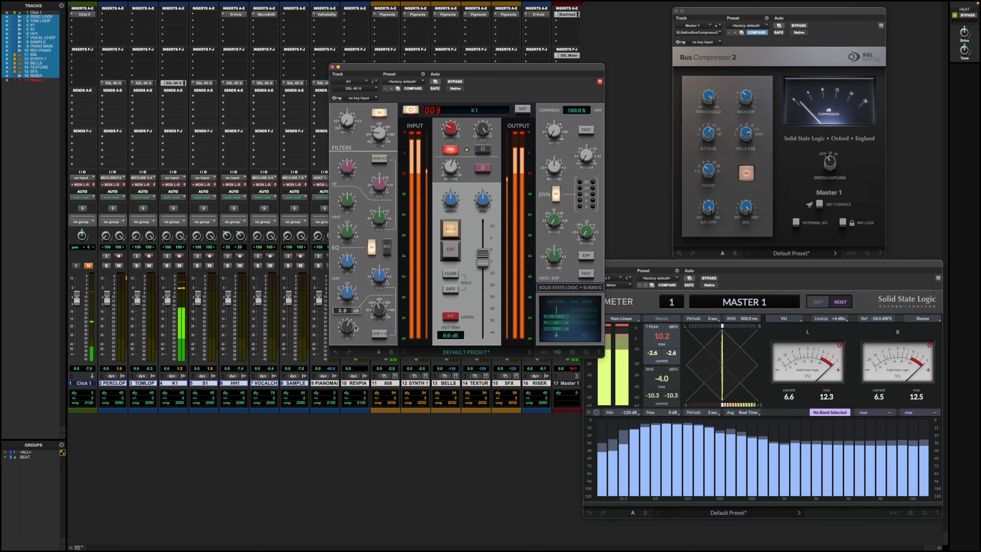
{"action": "mouse_move", "coordinate": [355, 288]}
{"action": "mouse_move", "coordinate": [349, 324]}
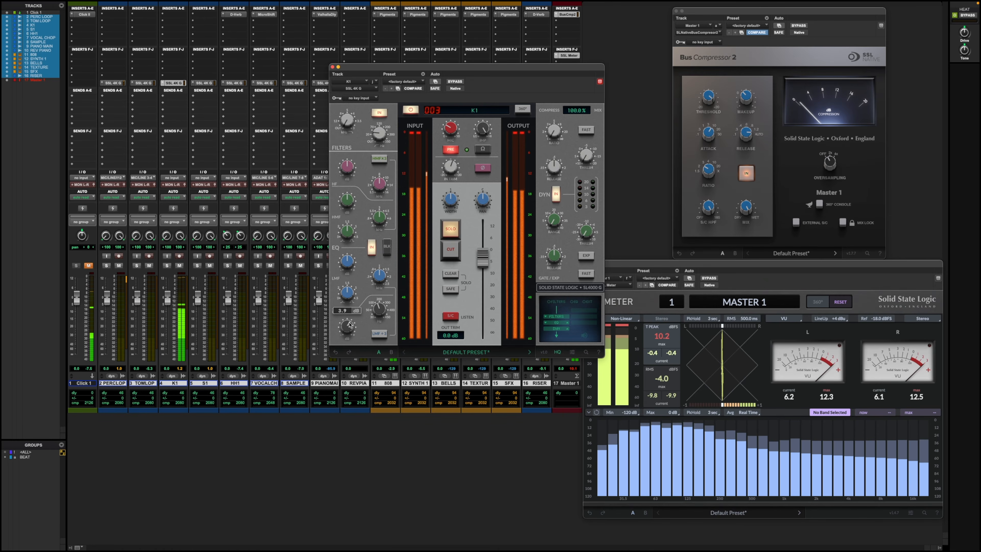
Compress K1 on its channel strip with a ratio of about 2.9, adjusting the compressor threshold and release.
{"action": "mouse_move", "coordinate": [590, 148]}
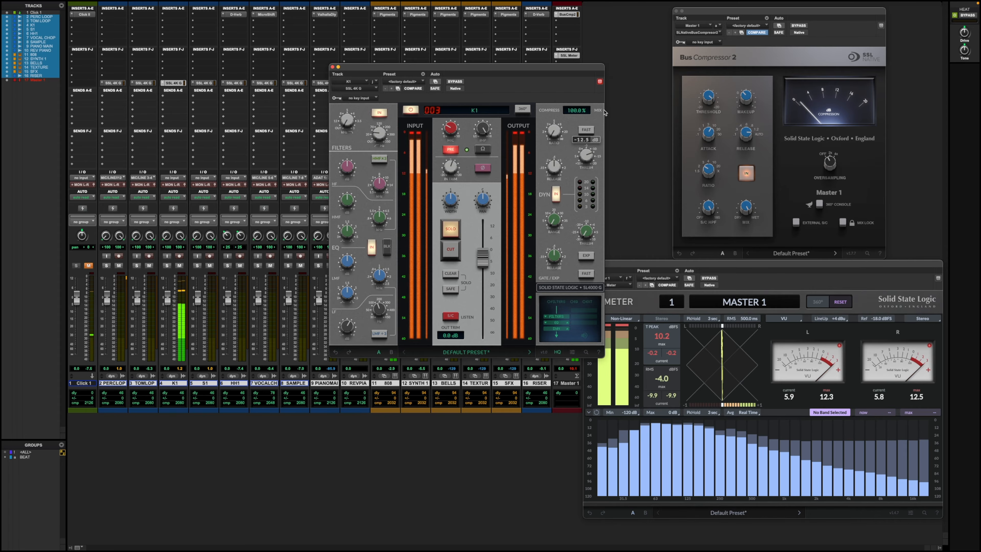
{"action": "mouse_move", "coordinate": [561, 134]}
{"action": "left_click_drag", "start_coordinate": [567, 113], "coordinate": [570, 106]}
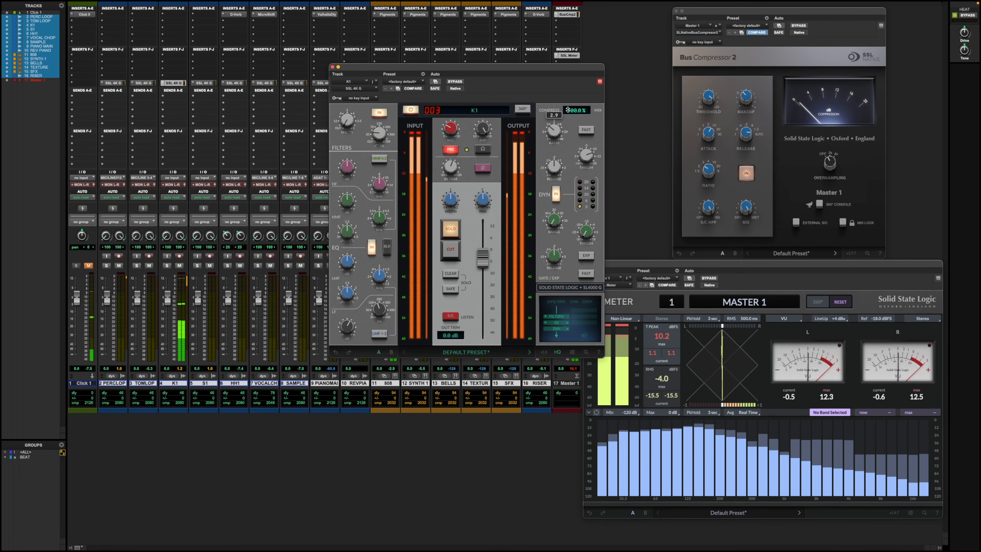
{"action": "left_click_drag", "start_coordinate": [592, 165], "coordinate": [592, 149]}
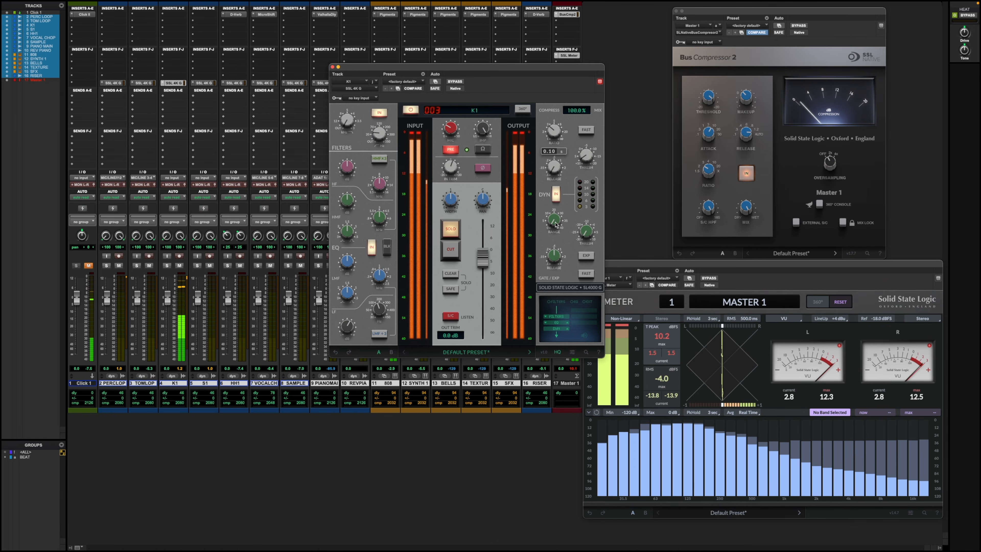
{"action": "left_click", "coordinate": [555, 170], "text": "alt"}
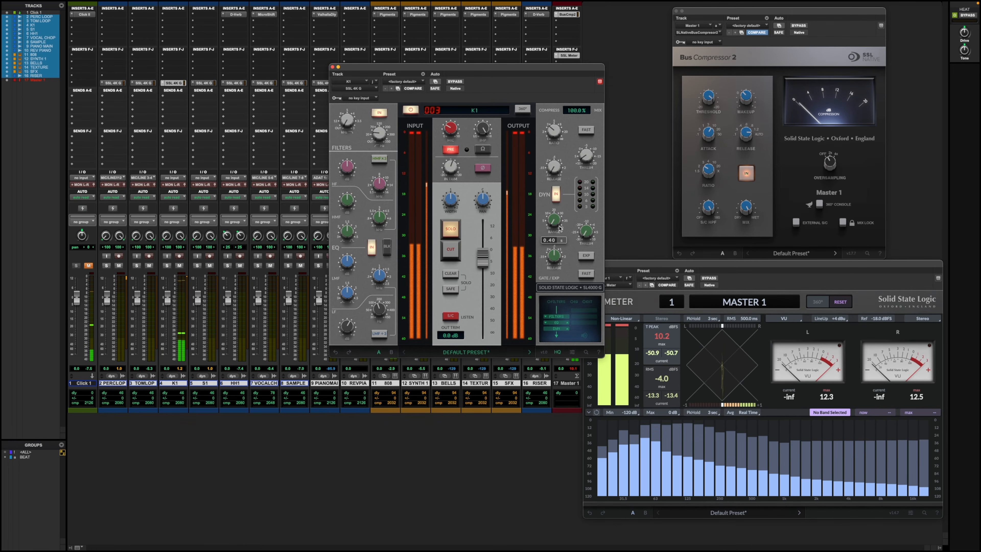
{"action": "left_click_drag", "start_coordinate": [555, 169], "coordinate": [557, 175]}
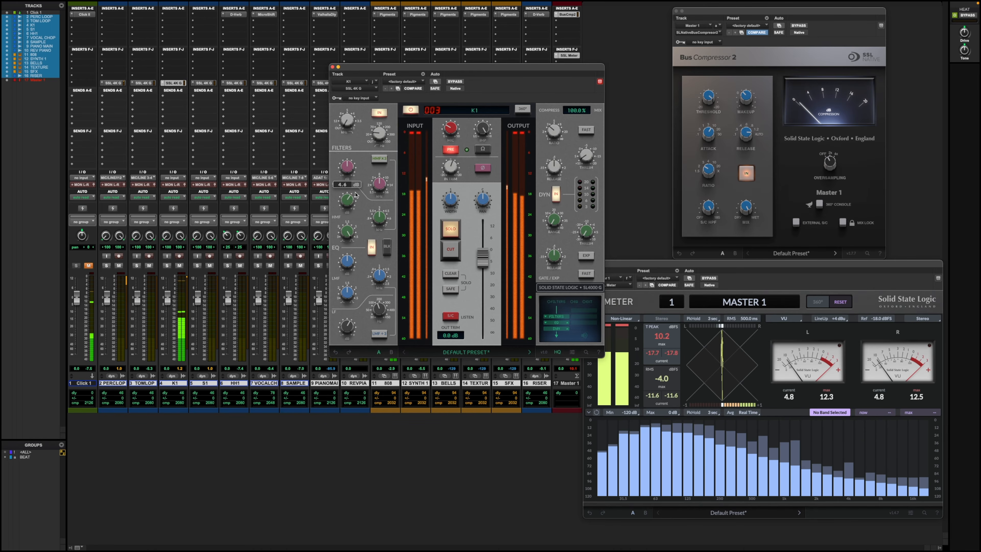
Set K1's high-mid EQ gain to about 4.6 dB and lower its channel strip fader to about -5.1 dB.
{"action": "left_click_drag", "start_coordinate": [355, 193], "coordinate": [356, 193]}
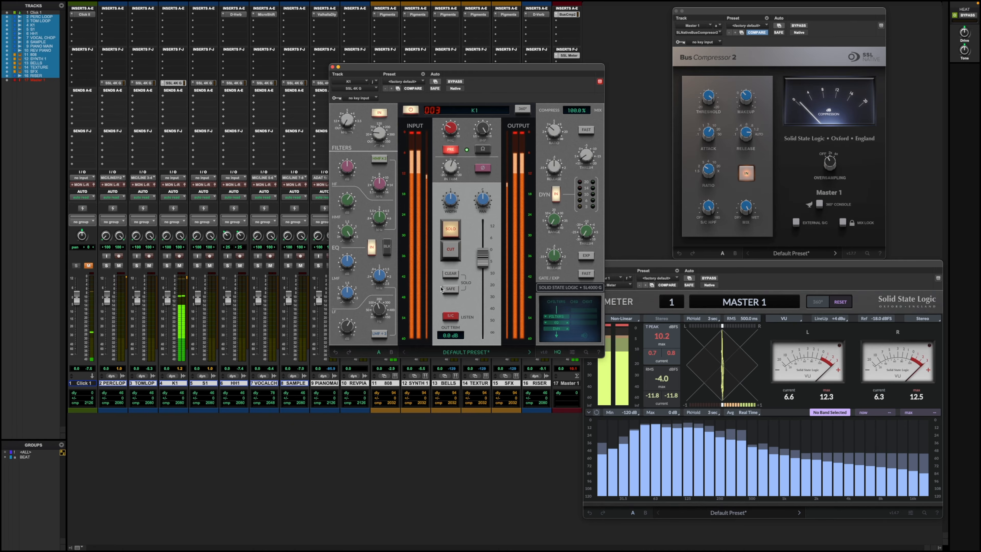
{"action": "left_click_drag", "start_coordinate": [482, 258], "coordinate": [484, 273]}
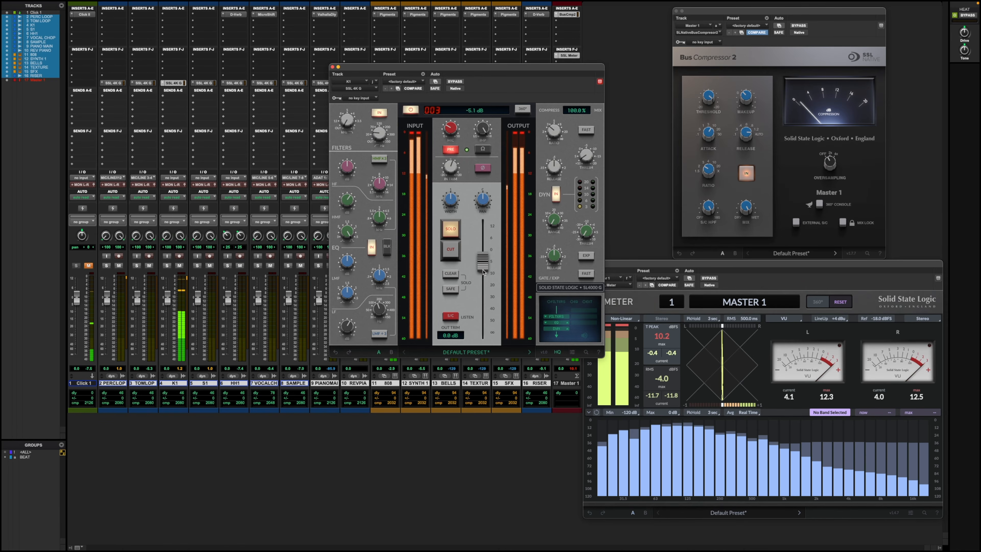
Cut the 808 from its channel strip and lower K1's channel strip fader to about -9.9 dB.
{"action": "left_click", "coordinate": [331, 68]}
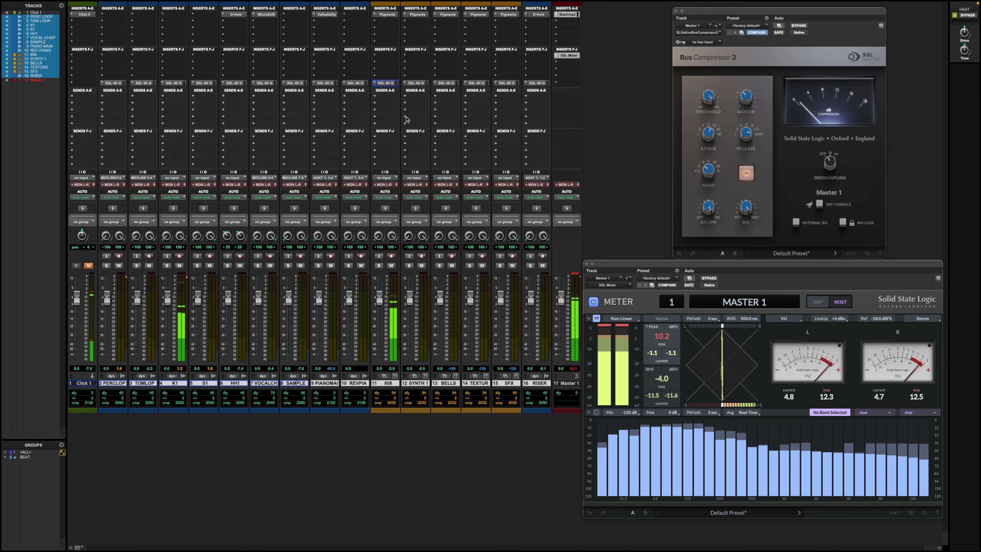
{"action": "left_click", "coordinate": [385, 83]}
{"action": "left_click", "coordinate": [456, 252]}
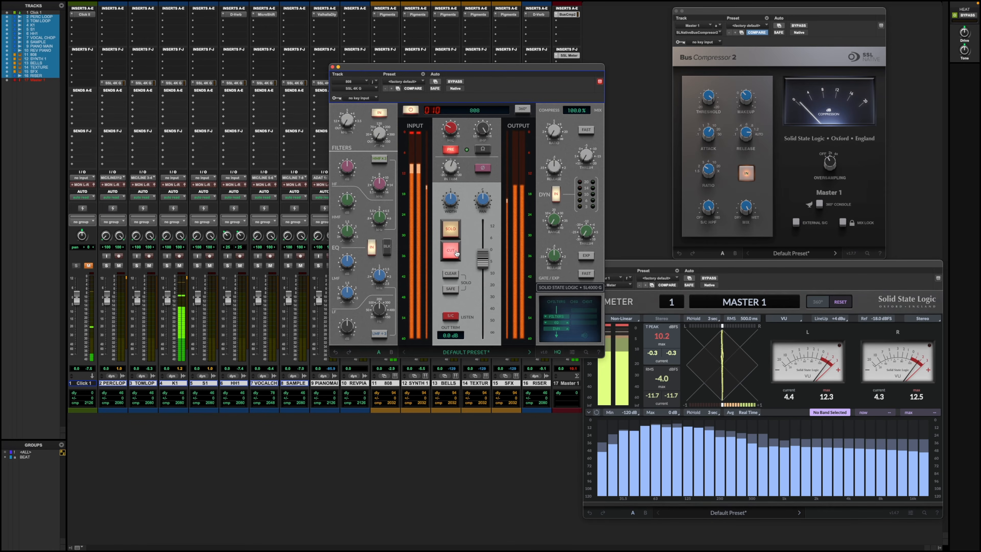
{"action": "left_click", "coordinate": [173, 83]}
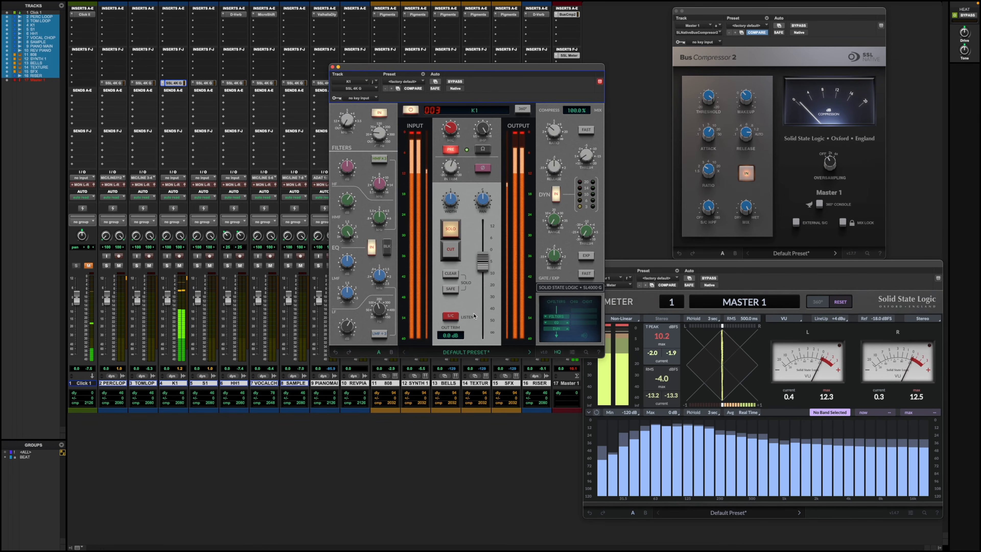
{"action": "left_click_drag", "start_coordinate": [482, 271], "coordinate": [482, 281]}
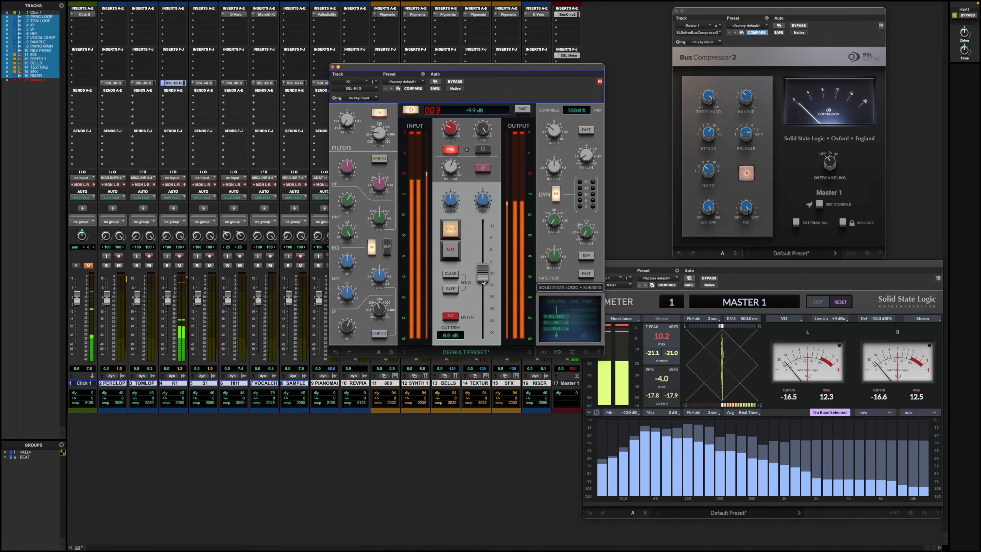
Restore the cut 808 and lower its channel strip fader to about -6.1 dB.
{"action": "left_click", "coordinate": [333, 67]}
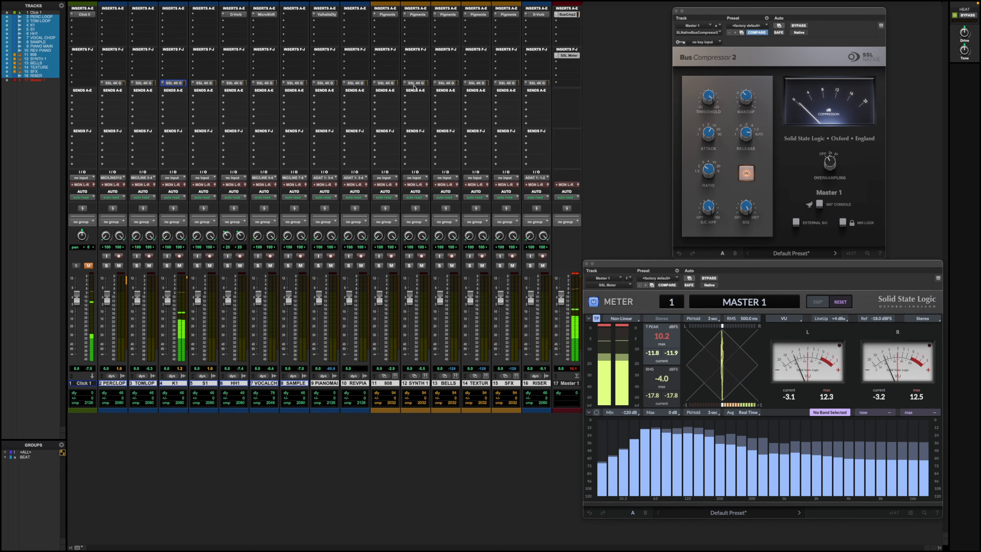
{"action": "left_click", "coordinate": [381, 82]}
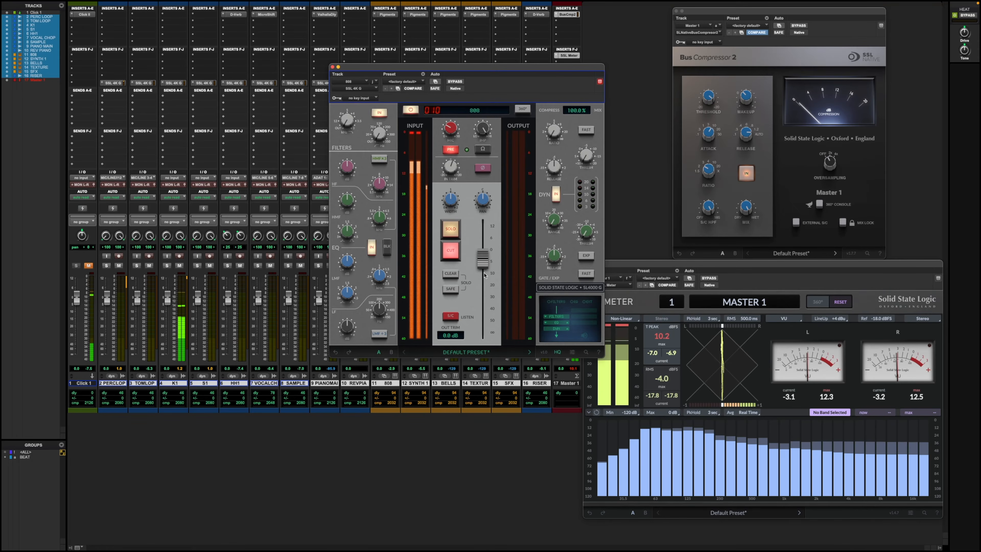
{"action": "left_click", "coordinate": [448, 252]}
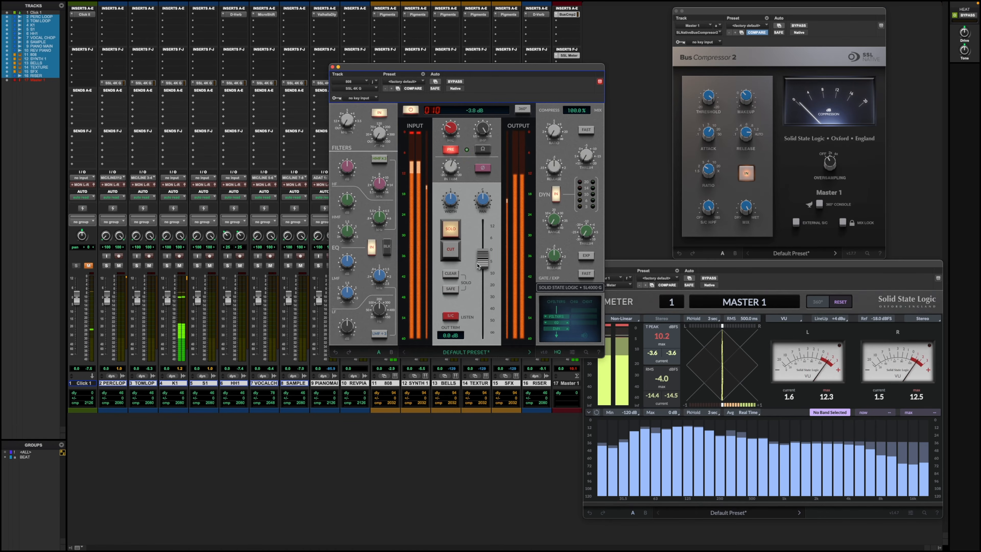
{"action": "left_click_drag", "start_coordinate": [479, 265], "coordinate": [481, 271]}
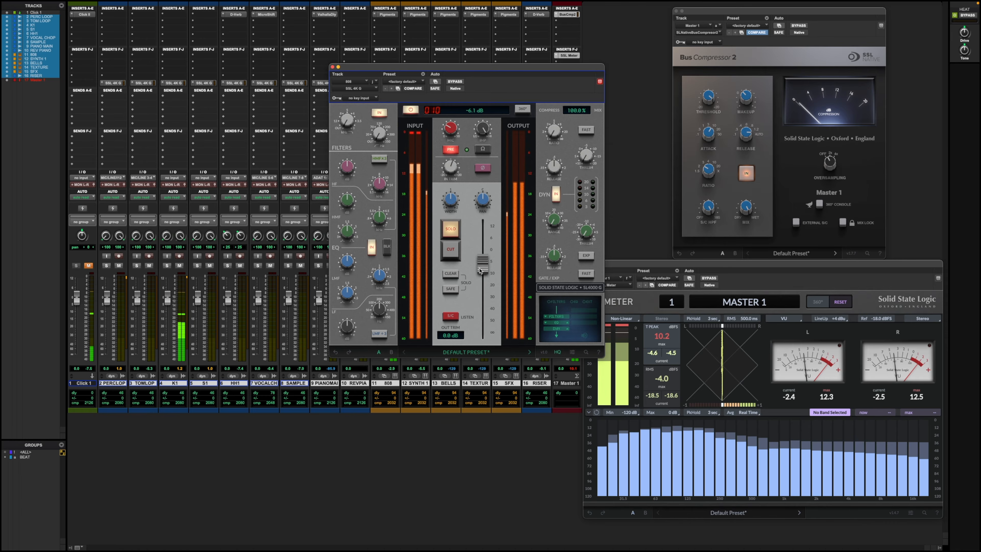
Set the 808's low-frequency EQ band to 40 Hz, adjust its gain, and apply compression with the ratio and threshold.
{"action": "mouse_move", "coordinate": [379, 310]}
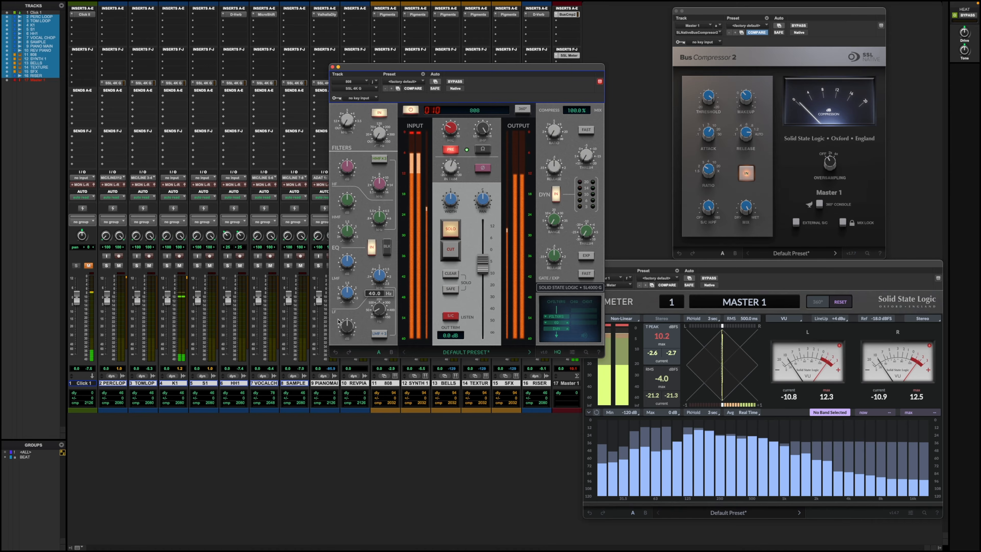
{"action": "mouse_move", "coordinate": [350, 331]}
{"action": "left_click_drag", "start_coordinate": [353, 323], "coordinate": [345, 342]}
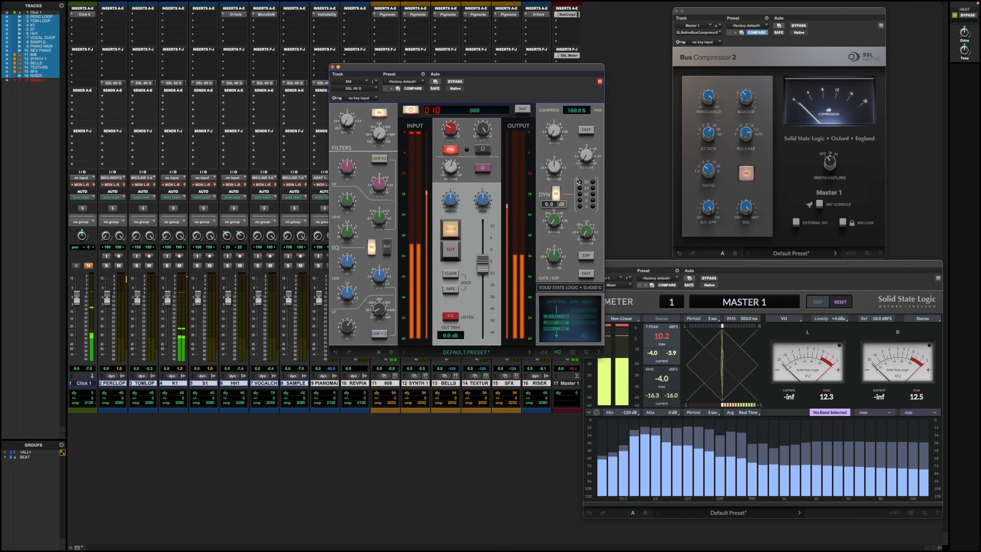
{"action": "left_click_drag", "start_coordinate": [558, 131], "coordinate": [565, 106]}
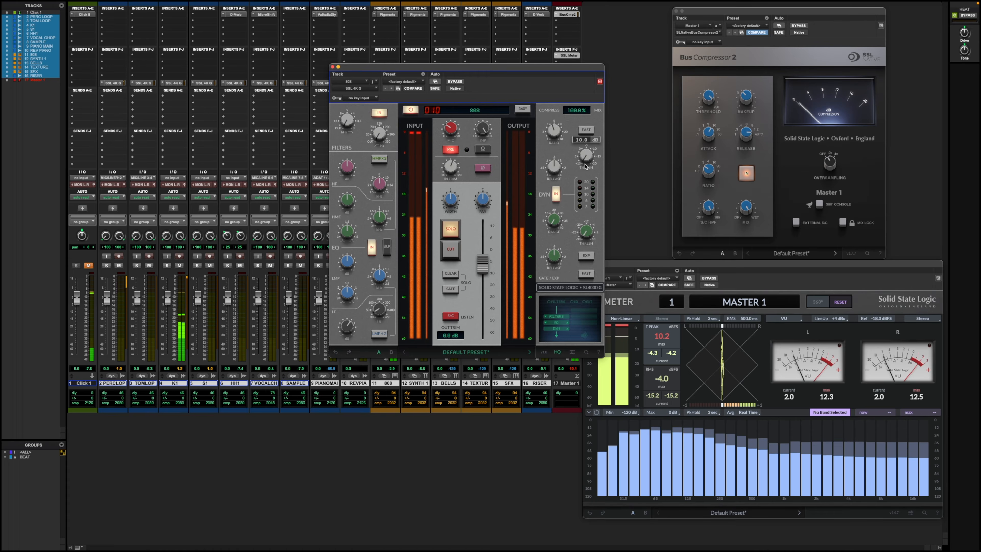
{"action": "mouse_move", "coordinate": [587, 155]}
{"action": "left_mouse_down"}
{"action": "mouse_move", "coordinate": [588, 143]}
{"action": "mouse_move", "coordinate": [586, 159]}
{"action": "left_mouse_up"}
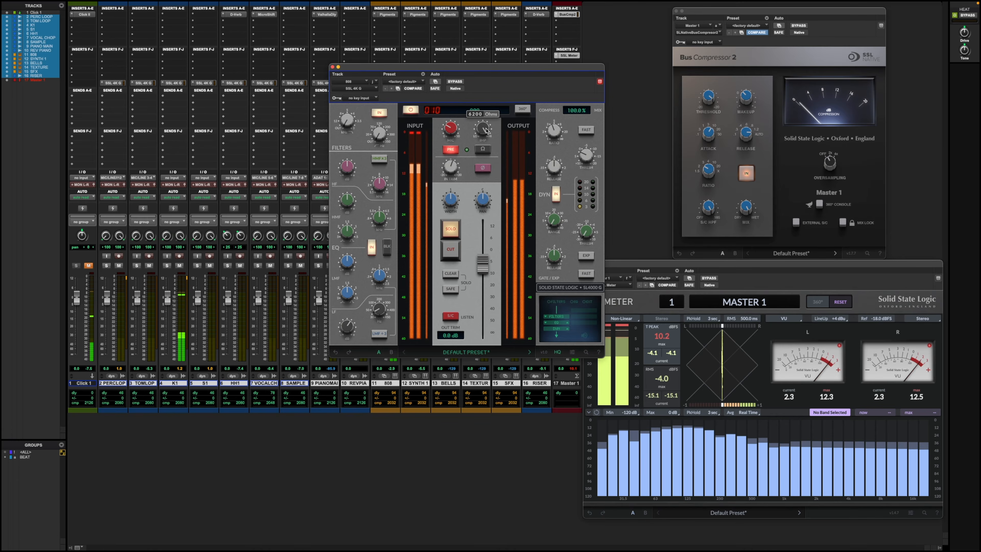
Try the preamp impedance control on the 808, sweeping it down to about 858 ohms and switching it off again.
{"action": "left_click_drag", "start_coordinate": [487, 131], "coordinate": [486, 153]}
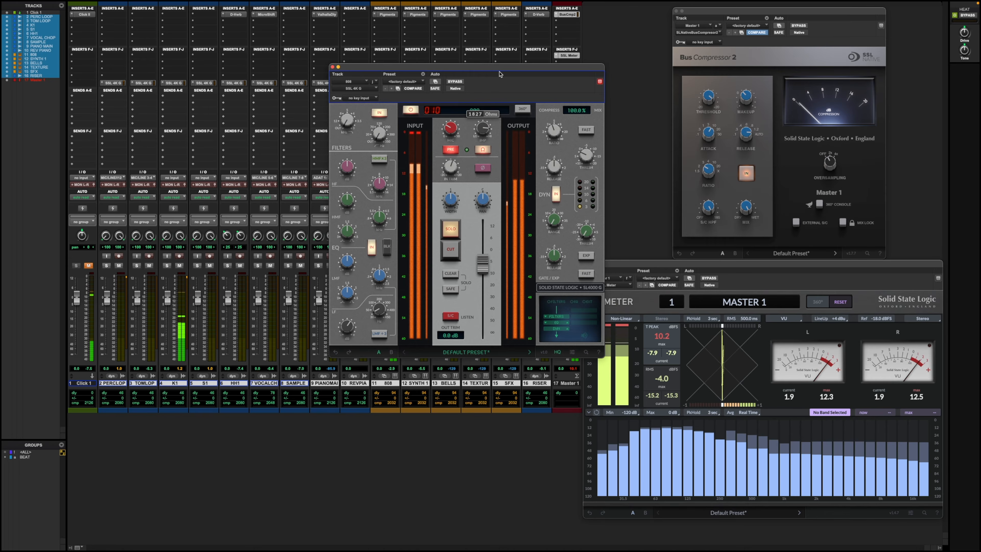
{"action": "left_click", "coordinate": [484, 150]}
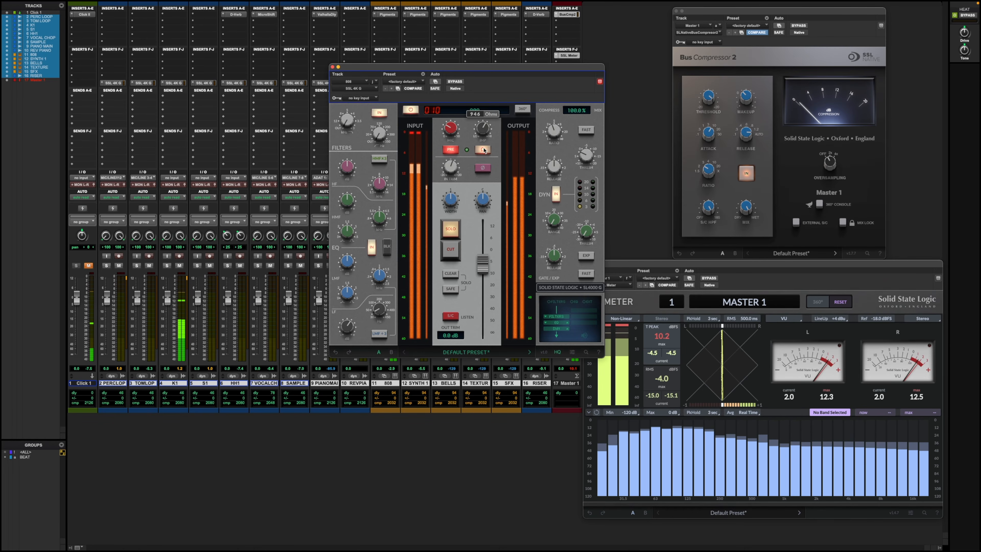
{"action": "left_click", "coordinate": [484, 150]}
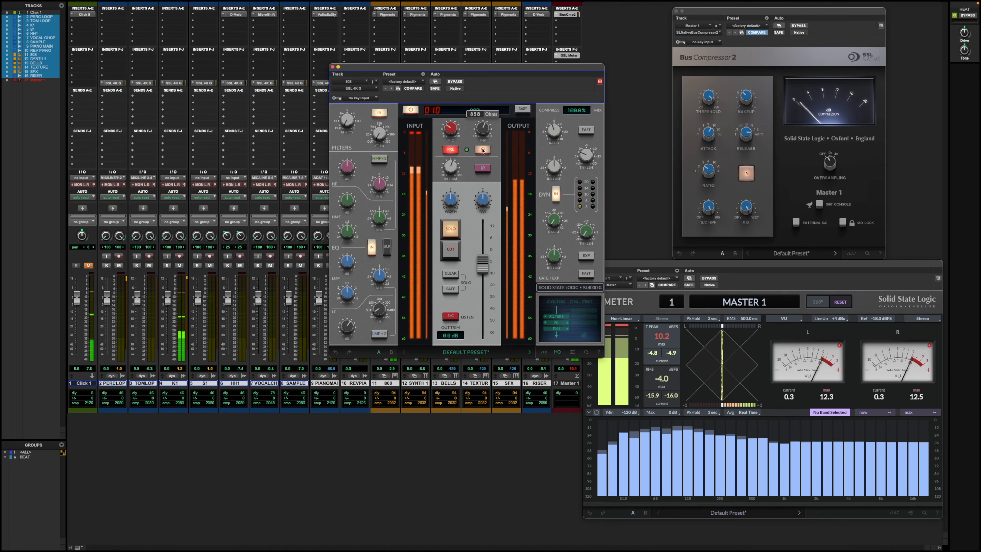
{"action": "left_click", "coordinate": [483, 149]}
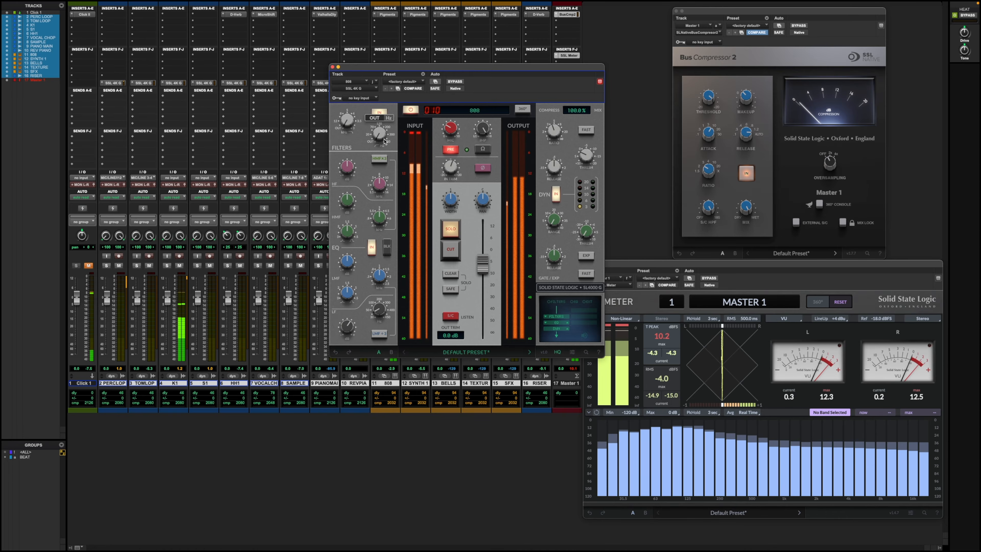
Set the high-pass filter on the 808's channel strip to about 21.2 Hz.
{"action": "left_click_drag", "start_coordinate": [387, 130], "coordinate": [389, 125]}
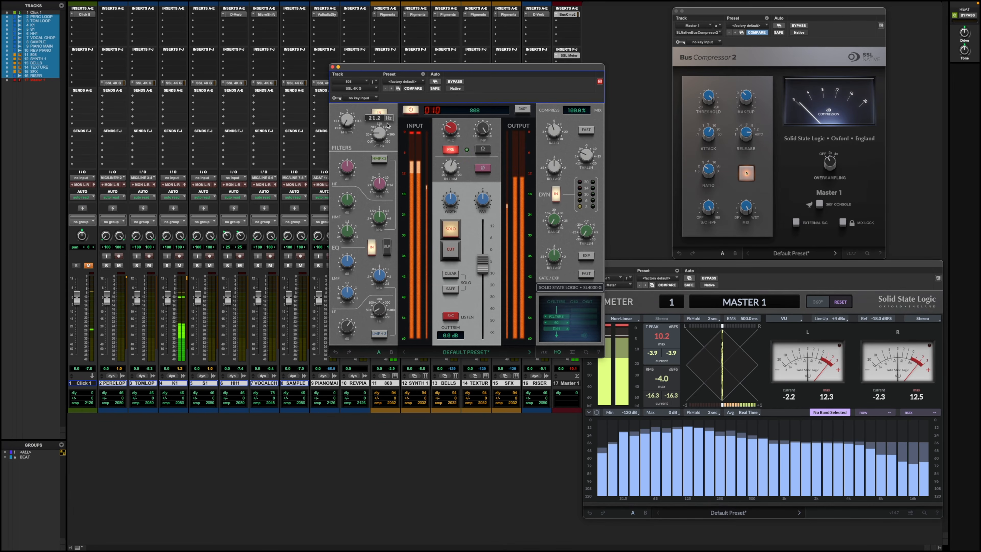
{"action": "left_click", "coordinate": [332, 67]}
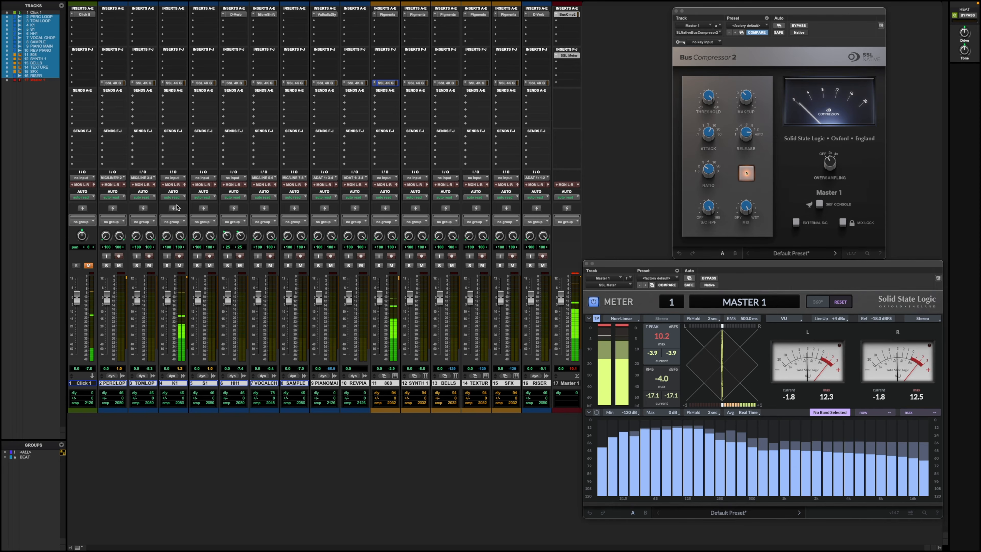
{"action": "left_click", "coordinate": [385, 83]}
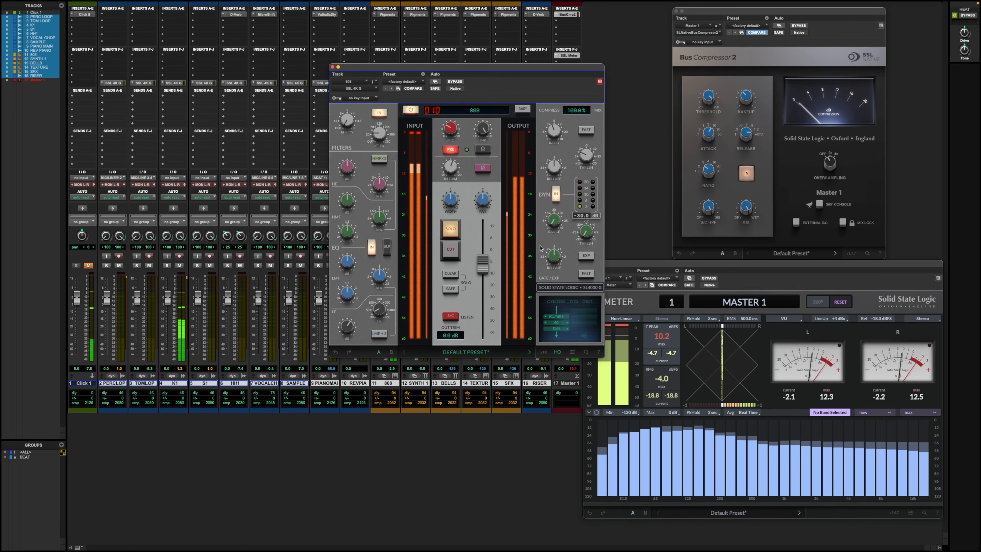
Clear K1's solo to hear the full mix, and solo K1 and the 808 again from their channel strips.
{"action": "left_click", "coordinate": [173, 83]}
{"action": "left_click", "coordinate": [452, 232]}
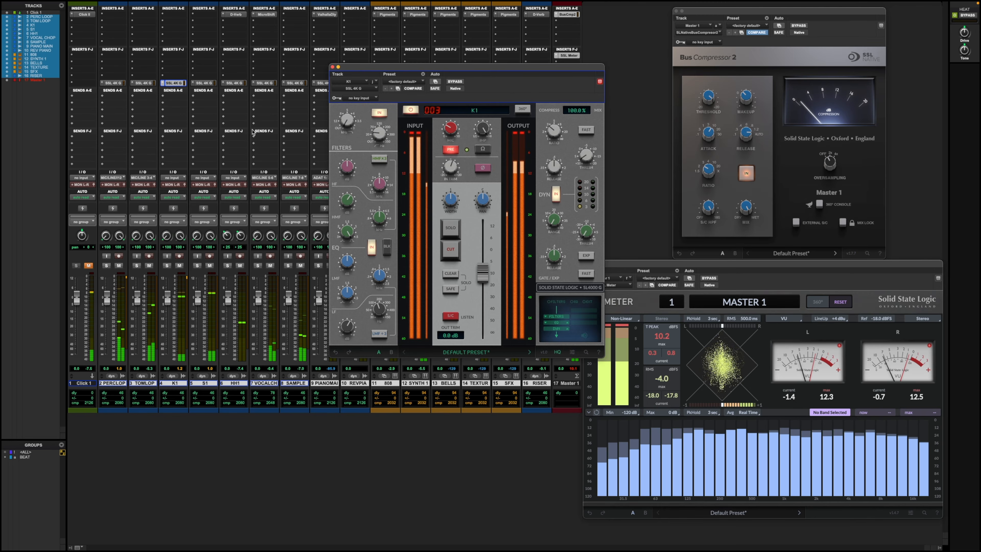
{"action": "left_click", "coordinate": [451, 229]}
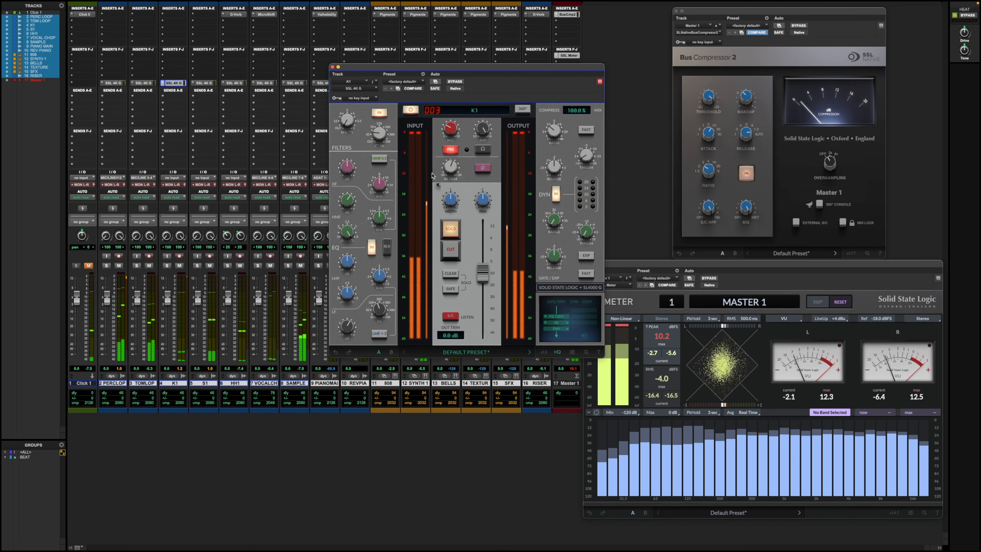
{"action": "left_click", "coordinate": [332, 67]}
{"action": "left_click", "coordinate": [386, 83]}
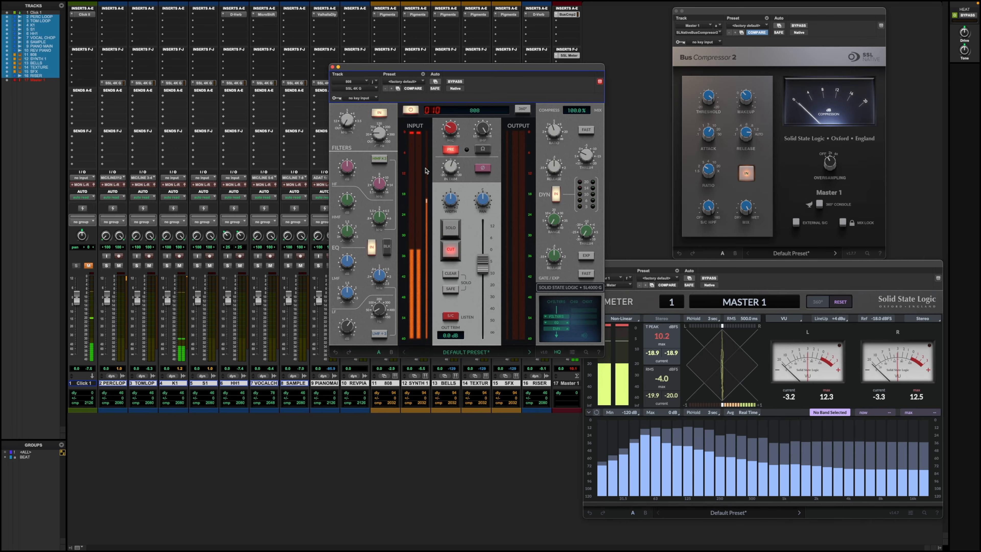
{"action": "left_click", "coordinate": [445, 226]}
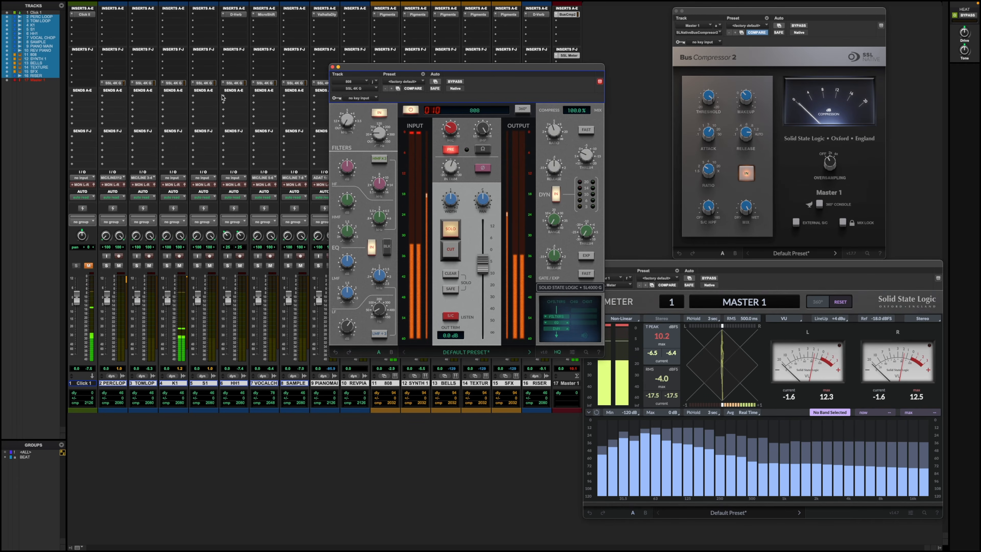
Solo S1 on its channel strip, raise the high-mid EQ frequency above 3 kHz and boost that band.
{"action": "left_click", "coordinate": [204, 83]}
{"action": "left_click", "coordinate": [452, 232]}
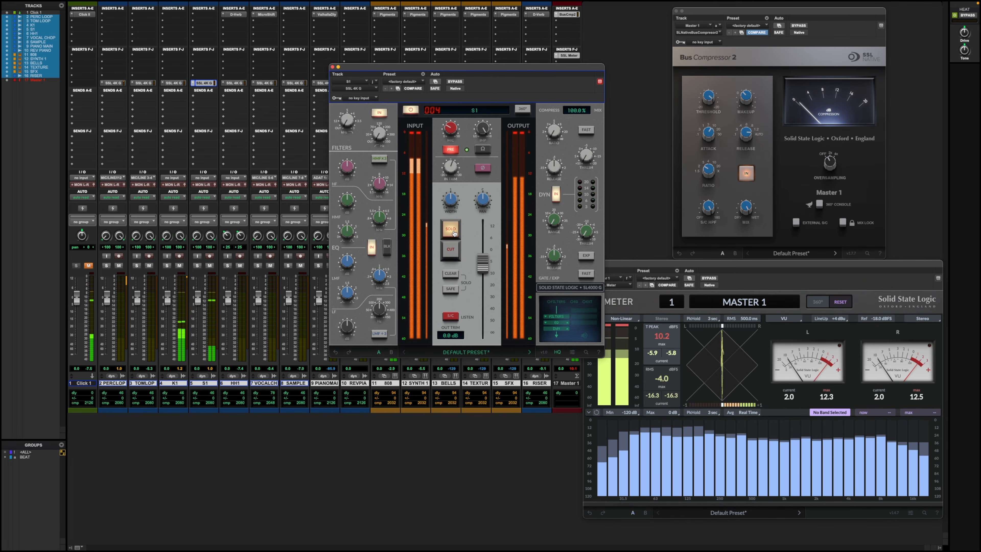
{"action": "mouse_move", "coordinate": [378, 324]}
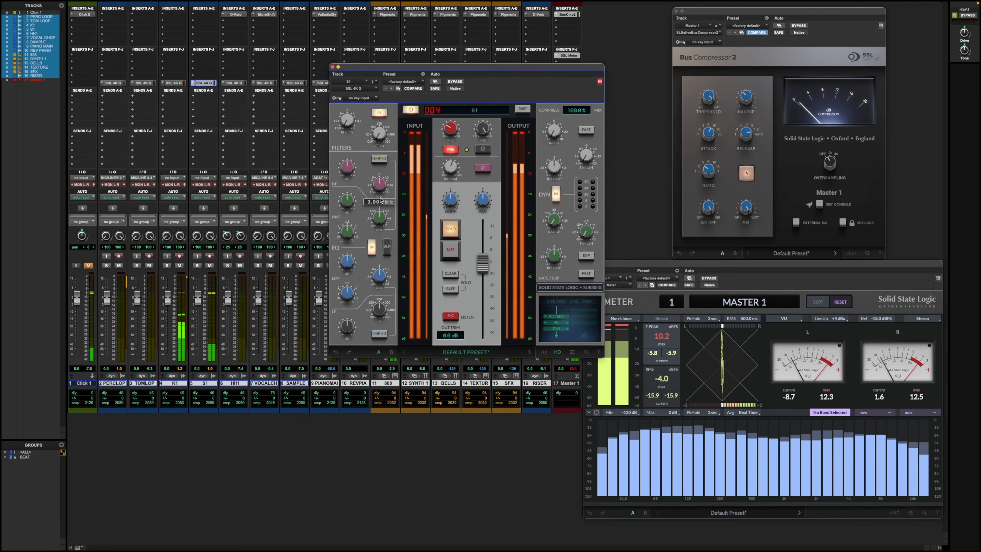
{"action": "mouse_move", "coordinate": [379, 219]}
{"action": "left_click_drag", "start_coordinate": [381, 214], "coordinate": [383, 205]}
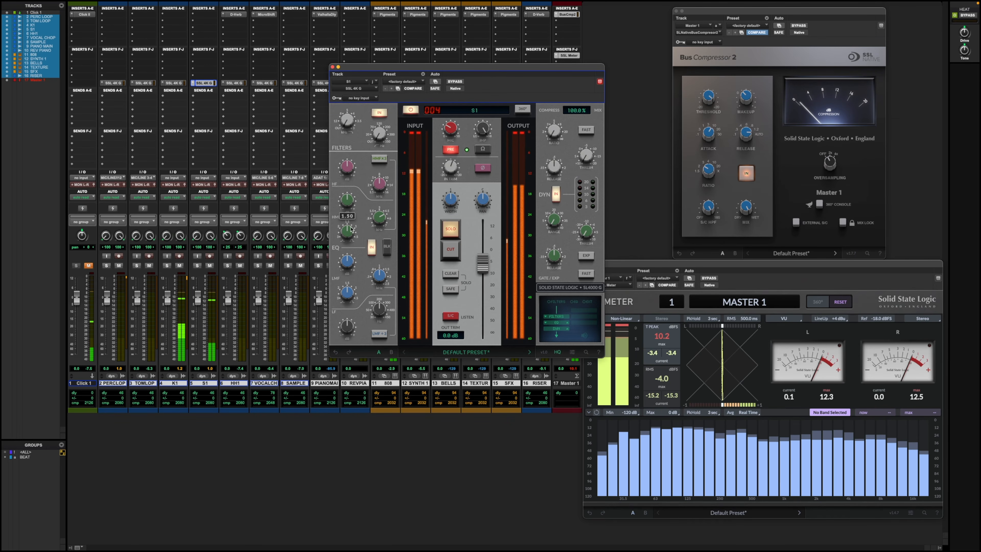
{"action": "mouse_move", "coordinate": [359, 183]}
{"action": "left_click_drag", "start_coordinate": [359, 183], "coordinate": [357, 198]}
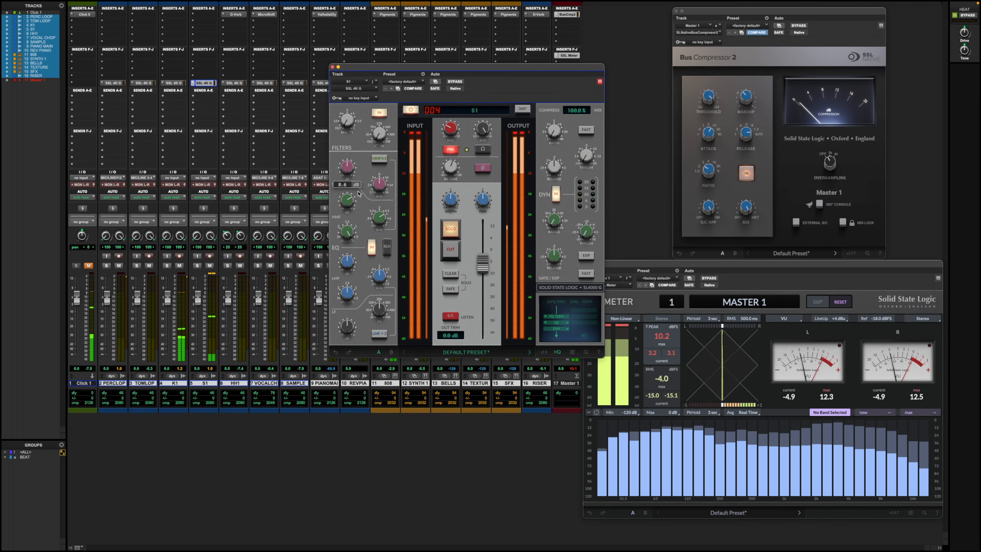
Compress S1 with a ratio of about 4.7, an adjusted threshold and fast attack, and boost its high-frequency EQ band.
{"action": "mouse_move", "coordinate": [565, 133]}
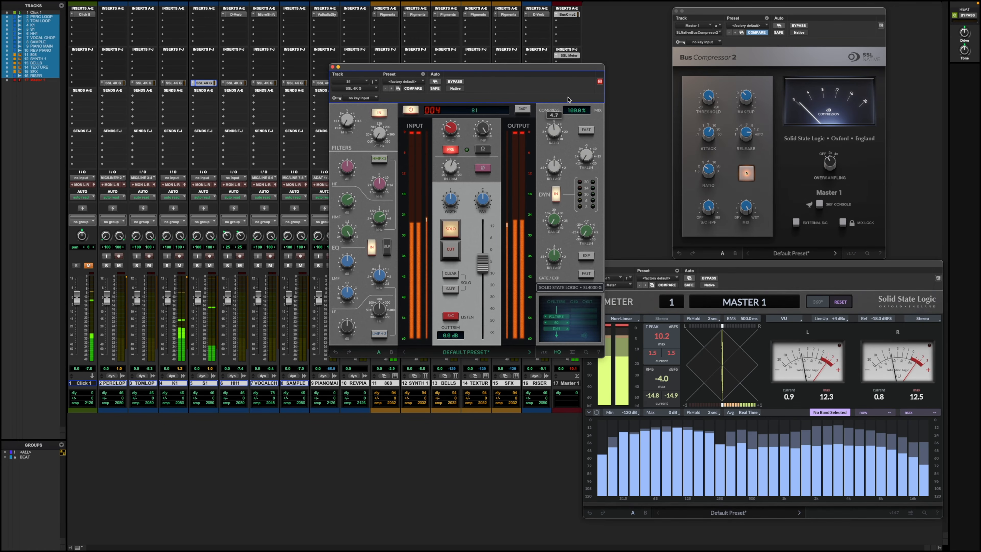
{"action": "left_click_drag", "start_coordinate": [568, 100], "coordinate": [567, 103]}
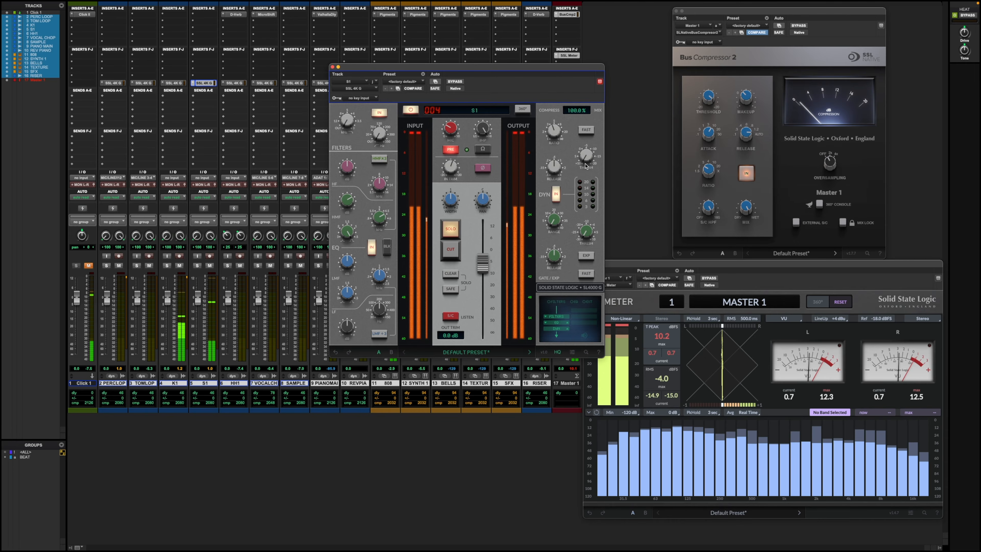
{"action": "left_click_drag", "start_coordinate": [589, 163], "coordinate": [556, 201]}
{"action": "left_click", "coordinate": [582, 133]}
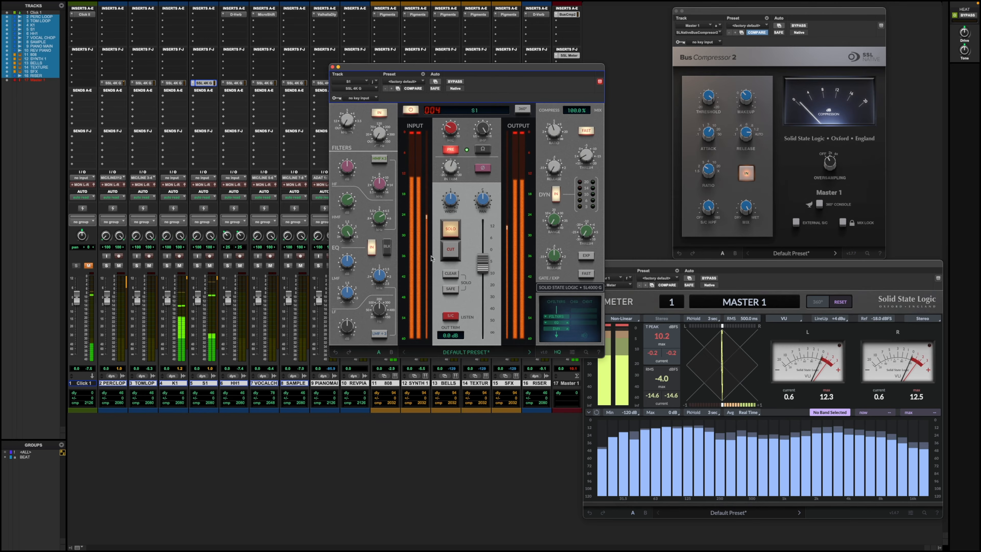
{"action": "mouse_move", "coordinate": [377, 189]}
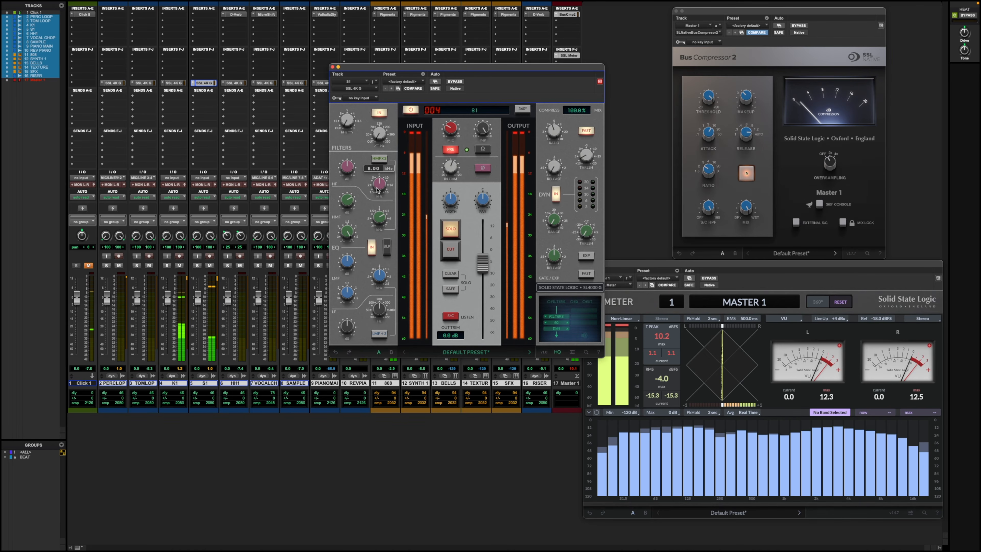
{"action": "mouse_move", "coordinate": [351, 168]}
{"action": "left_mouse_down"}
{"action": "mouse_move", "coordinate": [362, 147]}
{"action": "mouse_move", "coordinate": [365, 166]}
{"action": "mouse_move", "coordinate": [355, 166]}
{"action": "mouse_move", "coordinate": [360, 159]}
{"action": "left_mouse_up"}
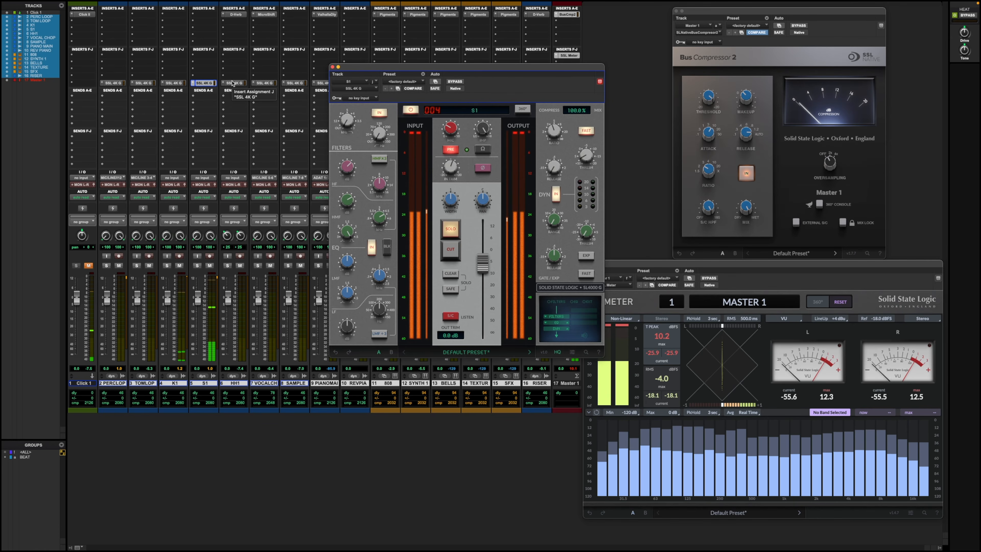
Check K1's channel strip against S1's and invert the polarity on S1.
{"action": "left_click", "coordinate": [169, 27]}
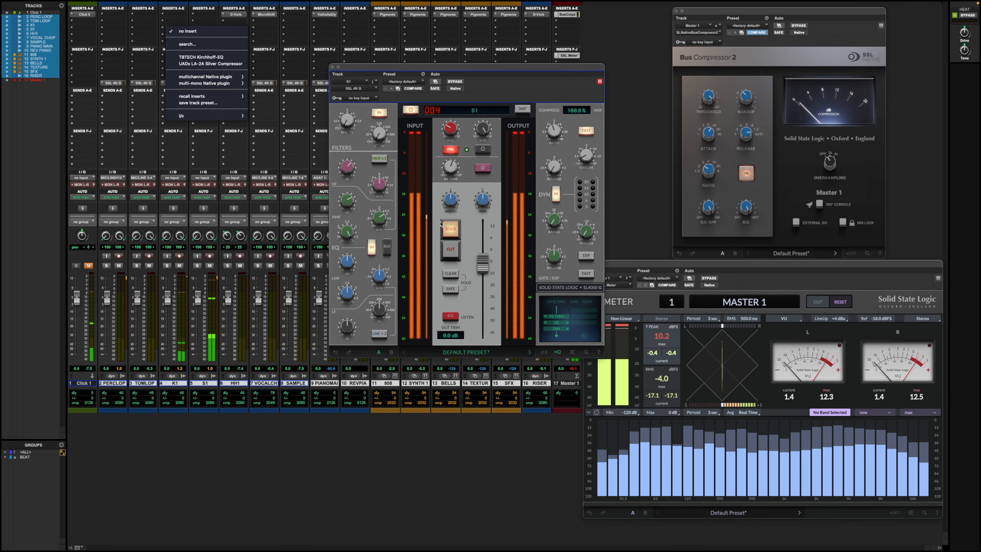
{"action": "left_click", "coordinate": [304, 157]}
{"action": "left_click", "coordinate": [170, 83]}
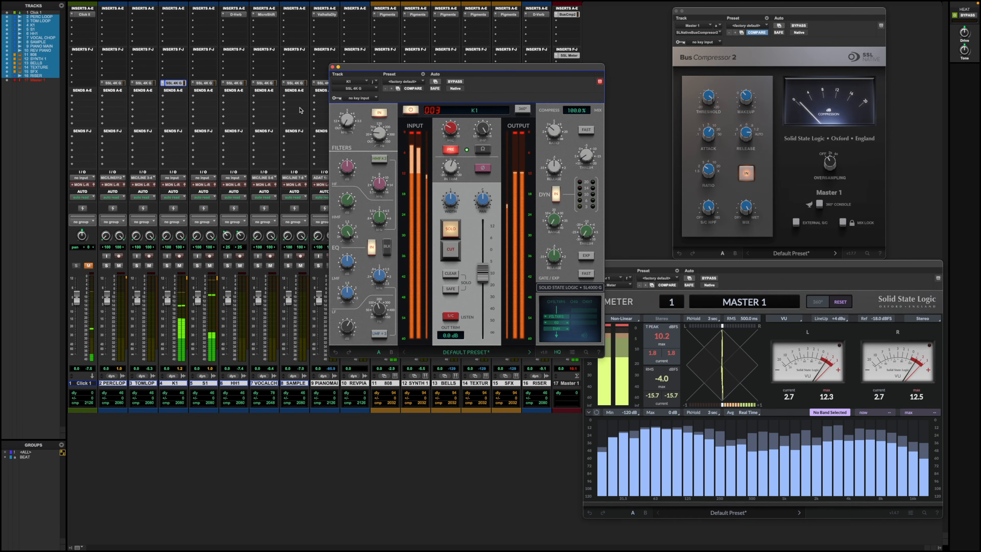
{"action": "left_click", "coordinate": [204, 83]}
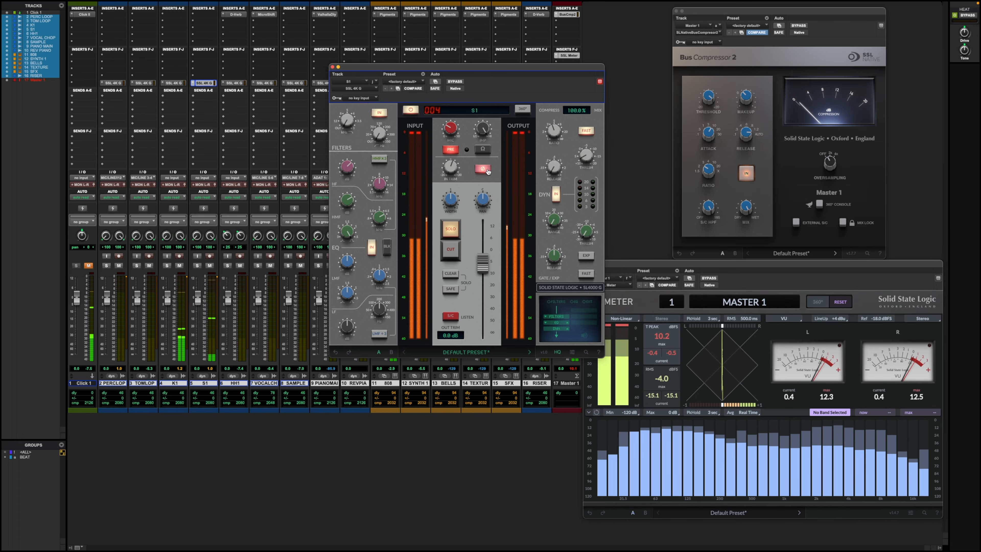
Solo HH1, compress it with a ratio of about 2.7 and fast attack, and switch in its preamp impedance control.
{"action": "left_click", "coordinate": [234, 83]}
{"action": "left_click", "coordinate": [449, 227]}
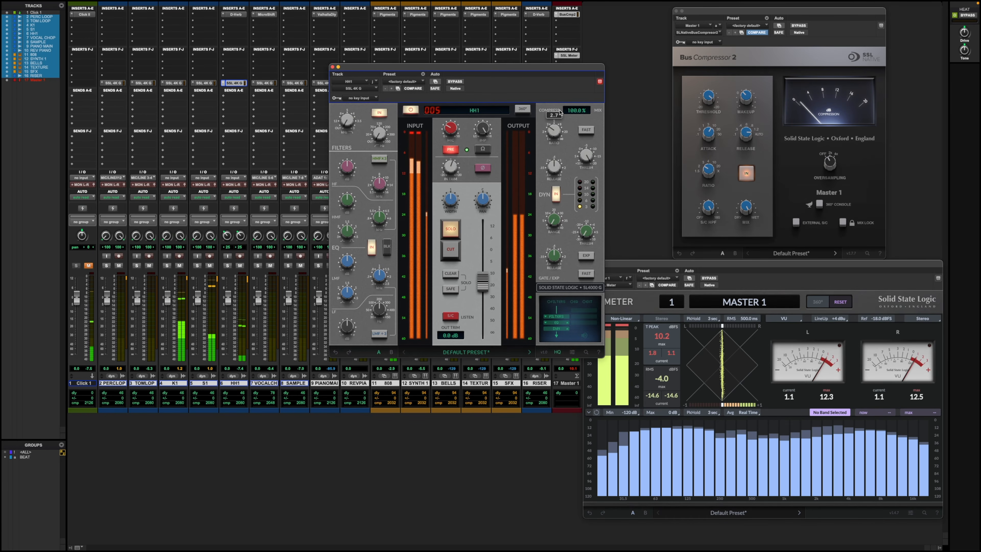
{"action": "left_click", "coordinate": [586, 130]}
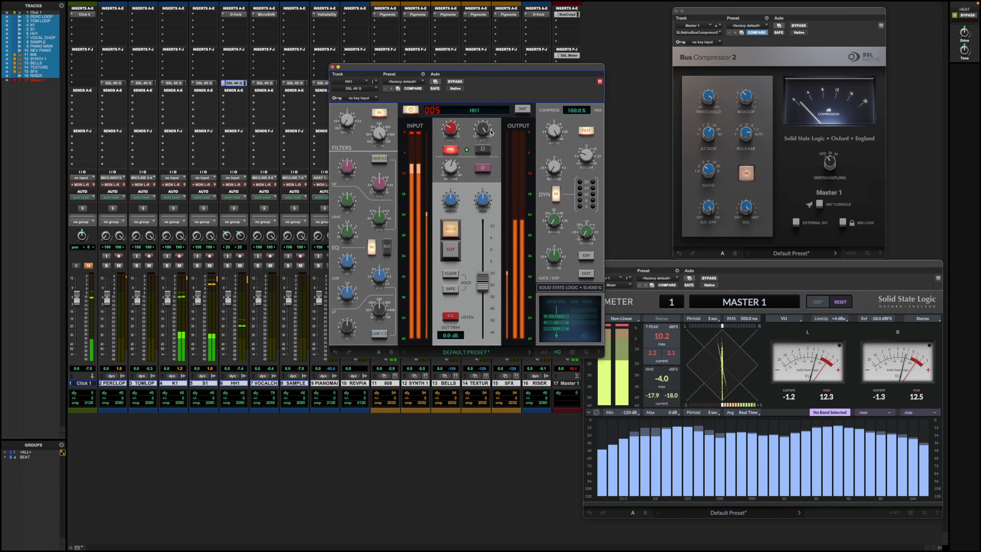
{"action": "left_click", "coordinate": [482, 148]}
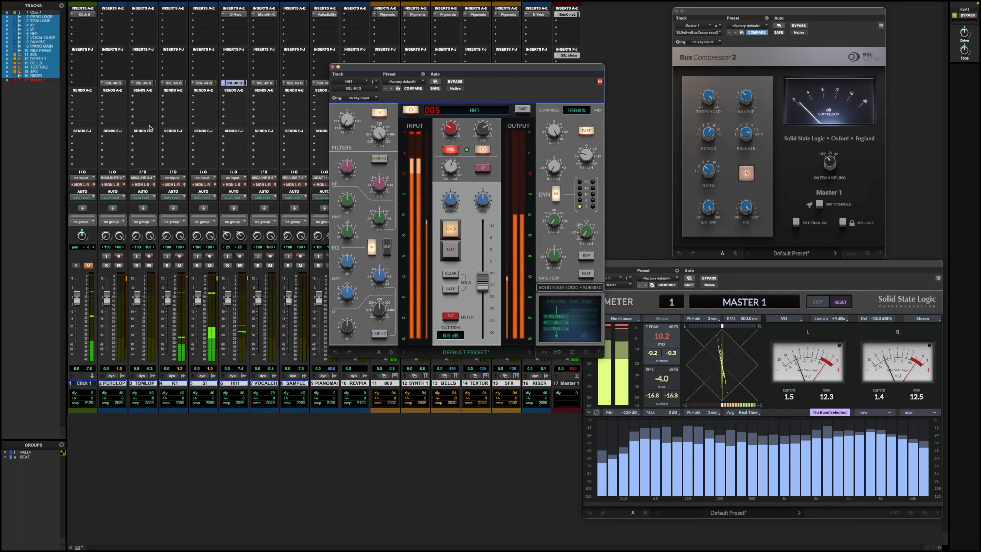
Lower the channel strip faders of TOM LOOP and HH1, bringing HH1 to about -19.9 dB.
{"action": "left_click", "coordinate": [148, 82]}
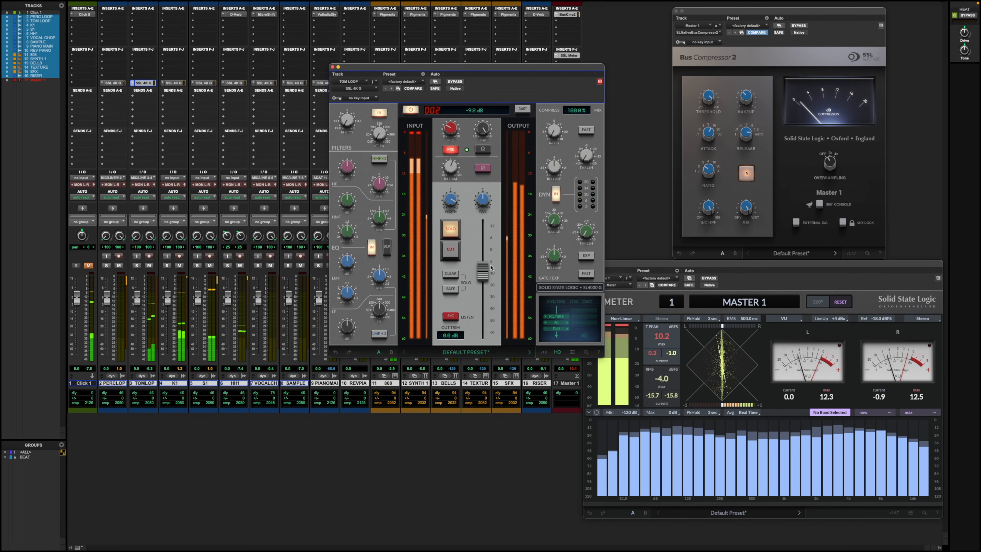
{"action": "left_click_drag", "start_coordinate": [482, 270], "coordinate": [483, 292]}
{"action": "left_click", "coordinate": [235, 82]}
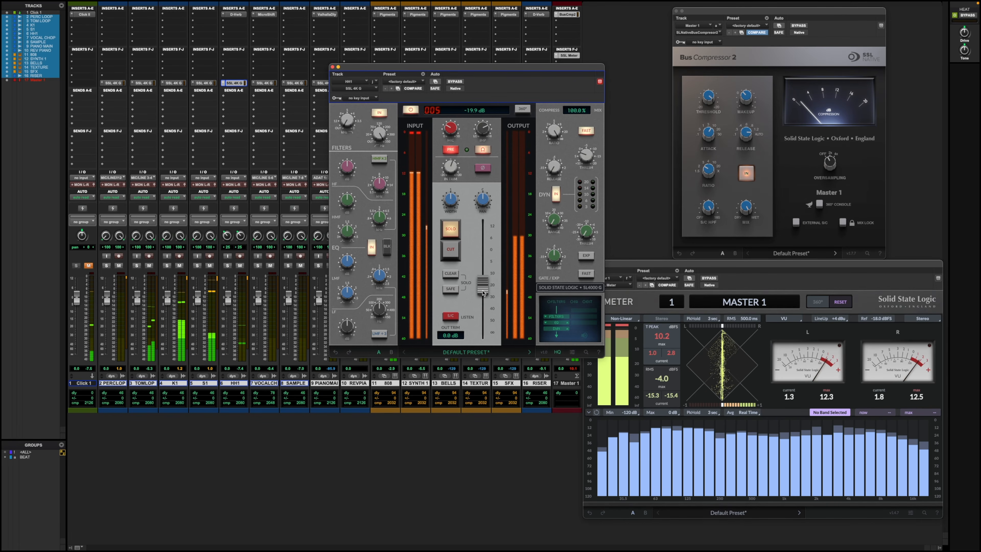
Switch in and adjust the preamp impedance on TOM LOOP, and compress it with a ratio of about 3.5 and an adjusted threshold.
{"action": "left_click", "coordinate": [142, 83]}
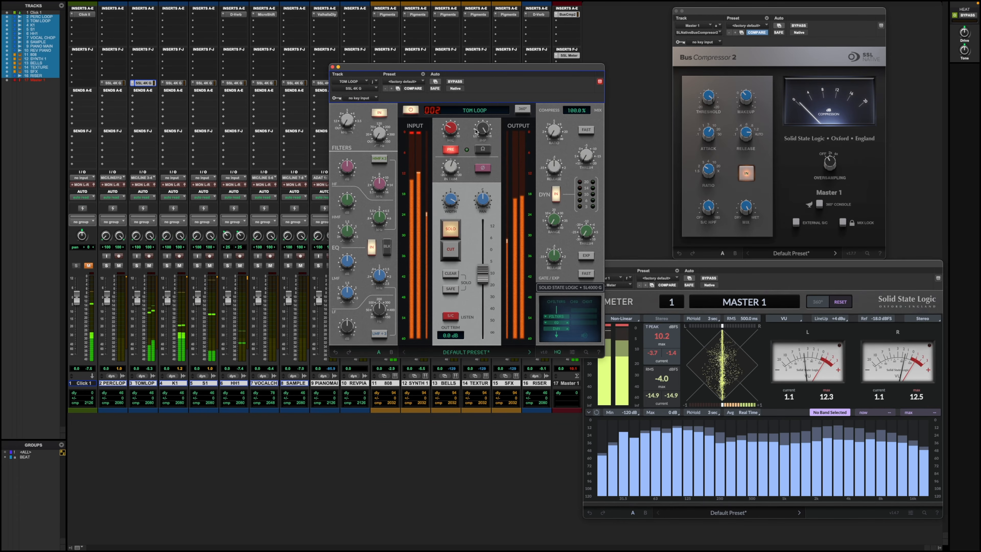
{"action": "left_click", "coordinate": [483, 149]}
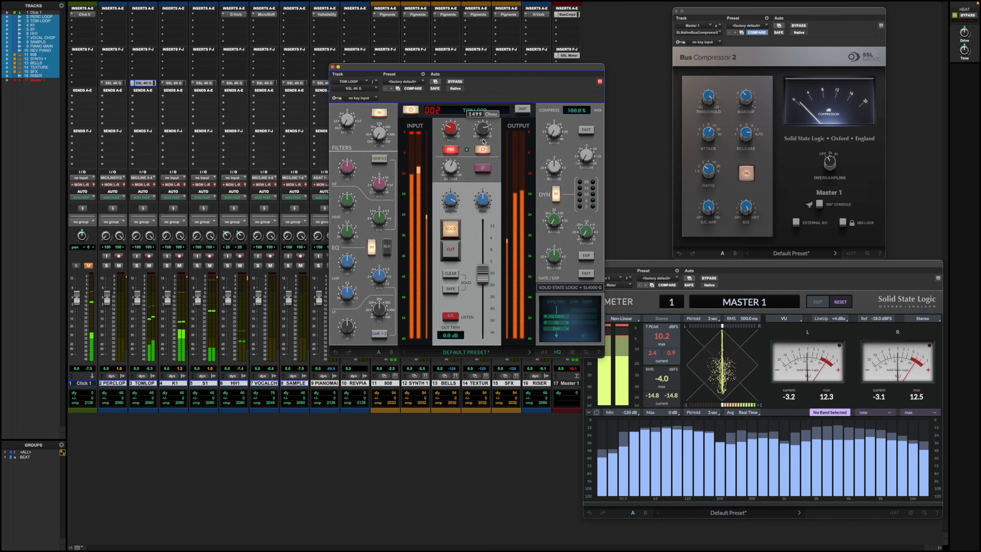
{"action": "left_click_drag", "start_coordinate": [484, 141], "coordinate": [483, 144]}
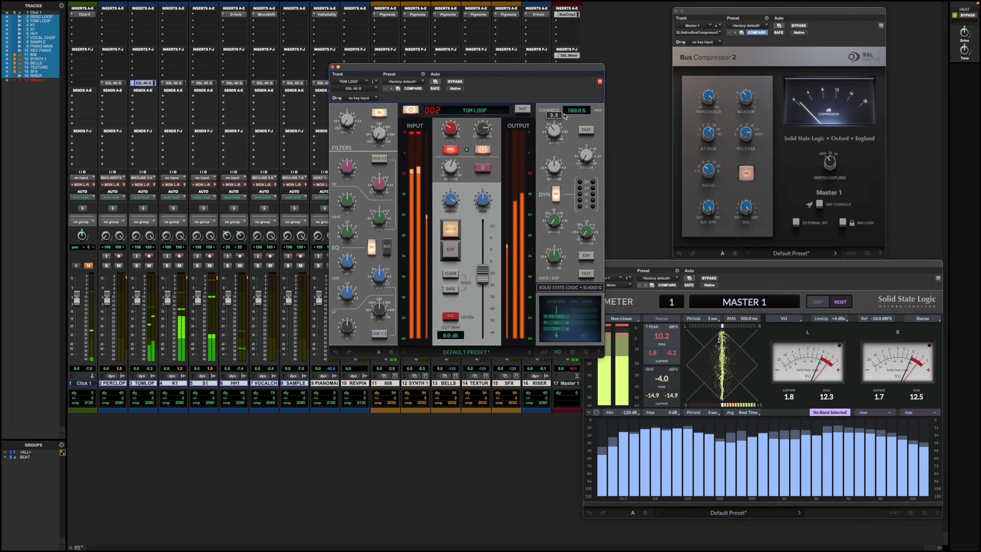
{"action": "mouse_move", "coordinate": [588, 153]}
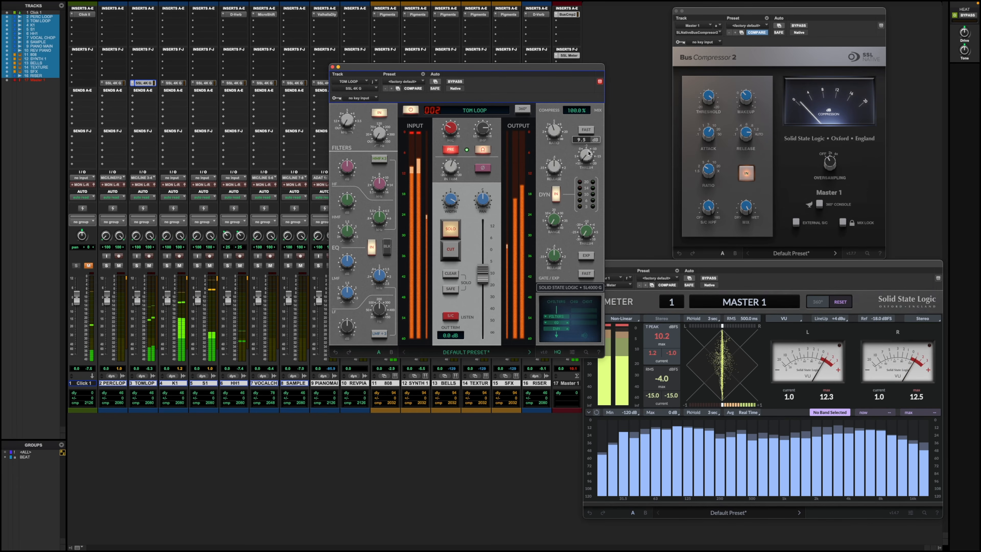
{"action": "left_click_drag", "start_coordinate": [597, 133], "coordinate": [591, 152]}
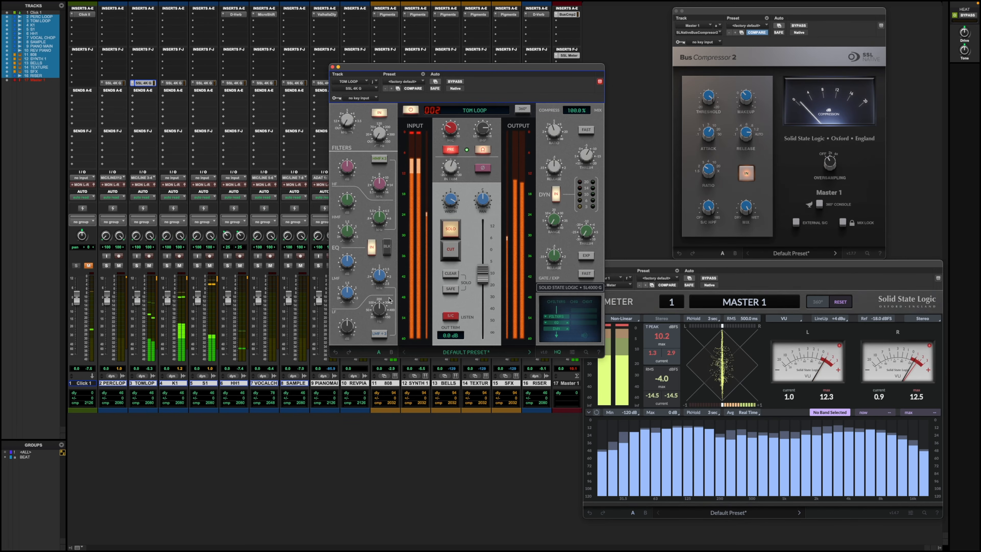
Set TOM LOOP's high-frequency EQ band to about 4.72 kHz and adjust its gain.
{"action": "mouse_move", "coordinate": [380, 187]}
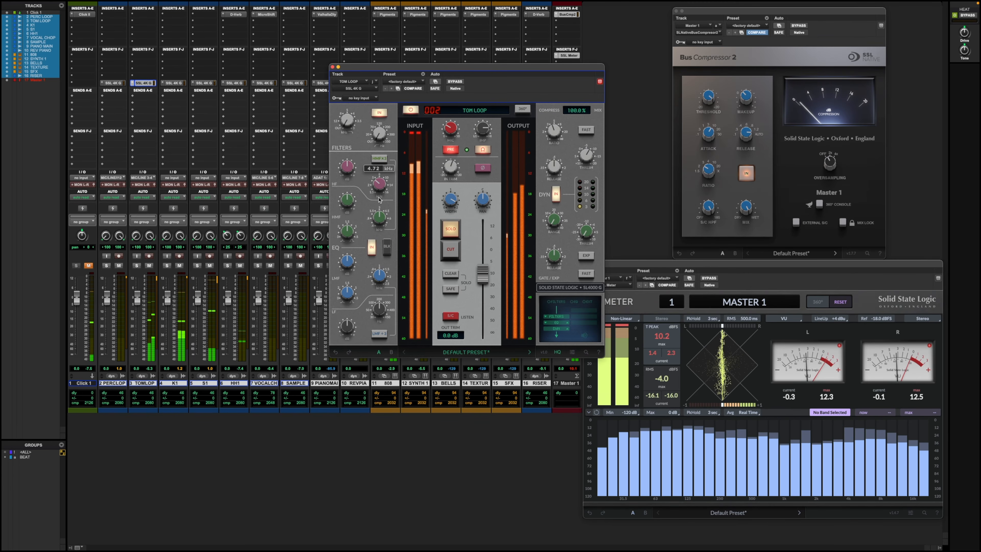
{"action": "mouse_move", "coordinate": [346, 166]}
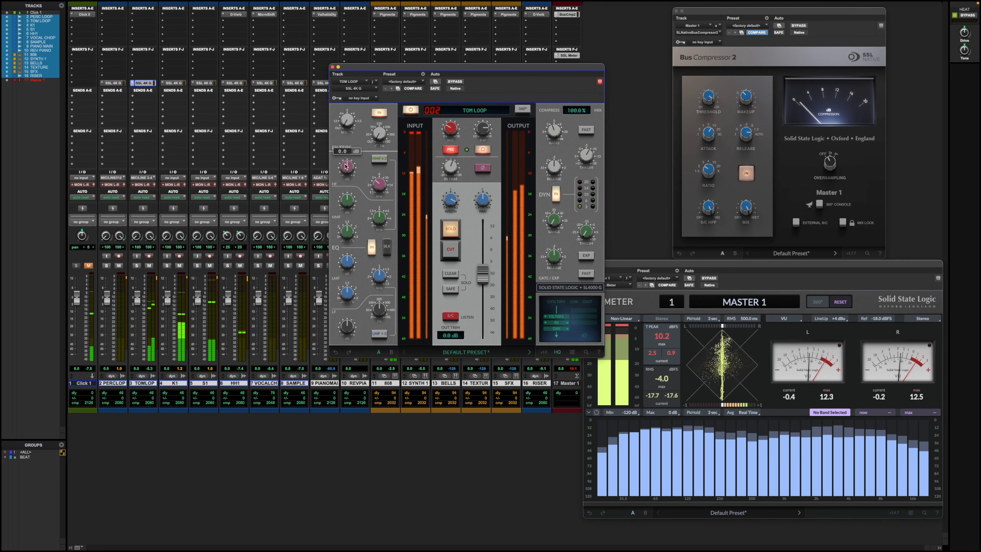
{"action": "left_click_drag", "start_coordinate": [348, 159], "coordinate": [352, 178]}
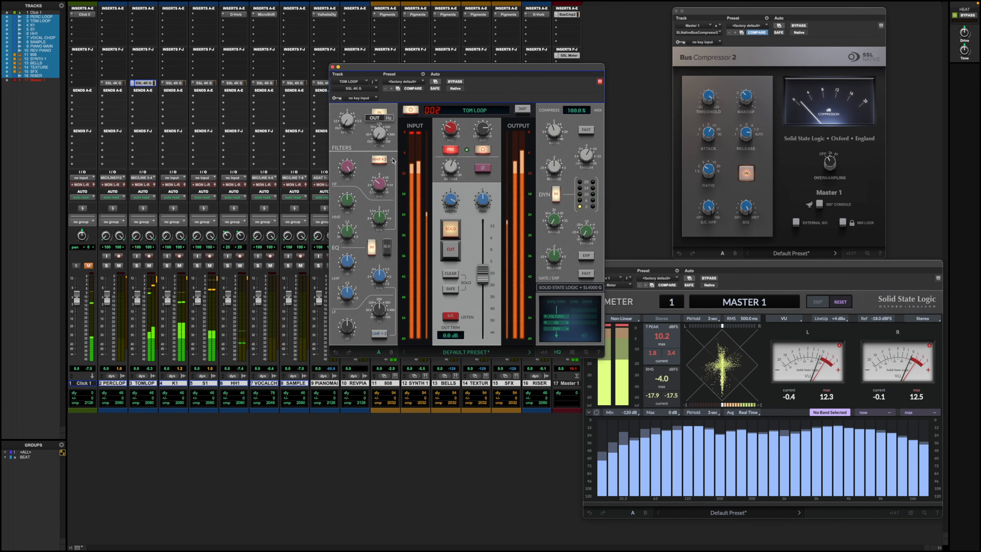
Compare TOM LOOP's EQ with HMF x3 off and on, leave it on, and refine the high-frequency gain.
{"action": "left_click", "coordinate": [377, 162]}
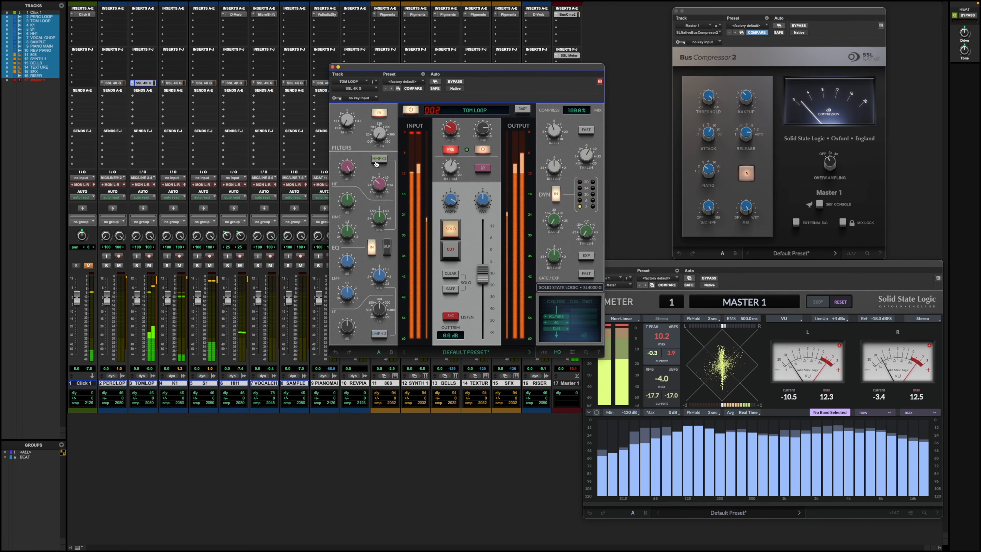
{"action": "left_click", "coordinate": [376, 161]}
{"action": "mouse_move", "coordinate": [349, 169]}
{"action": "left_click_drag", "start_coordinate": [349, 169], "coordinate": [345, 193]}
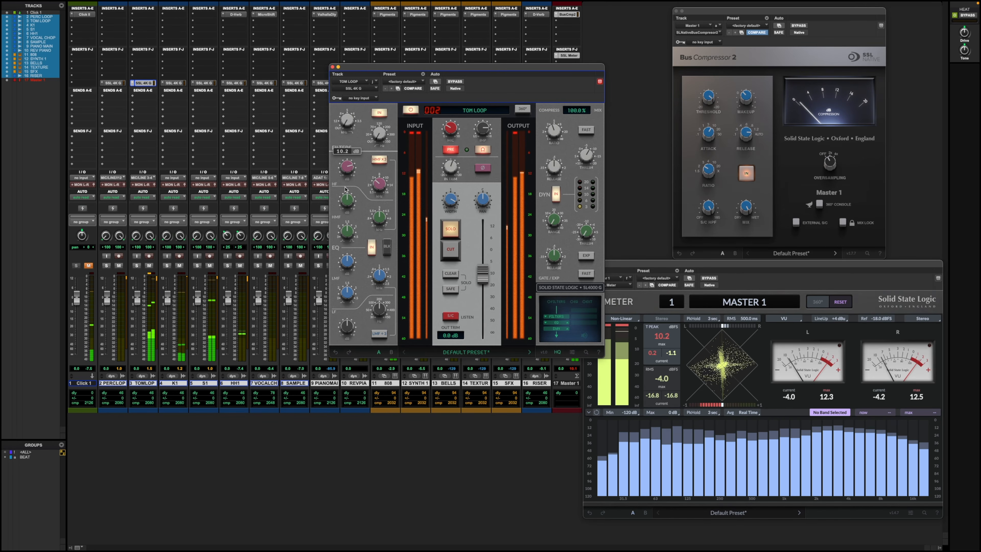
{"action": "left_click_drag", "start_coordinate": [345, 190], "coordinate": [345, 197]}
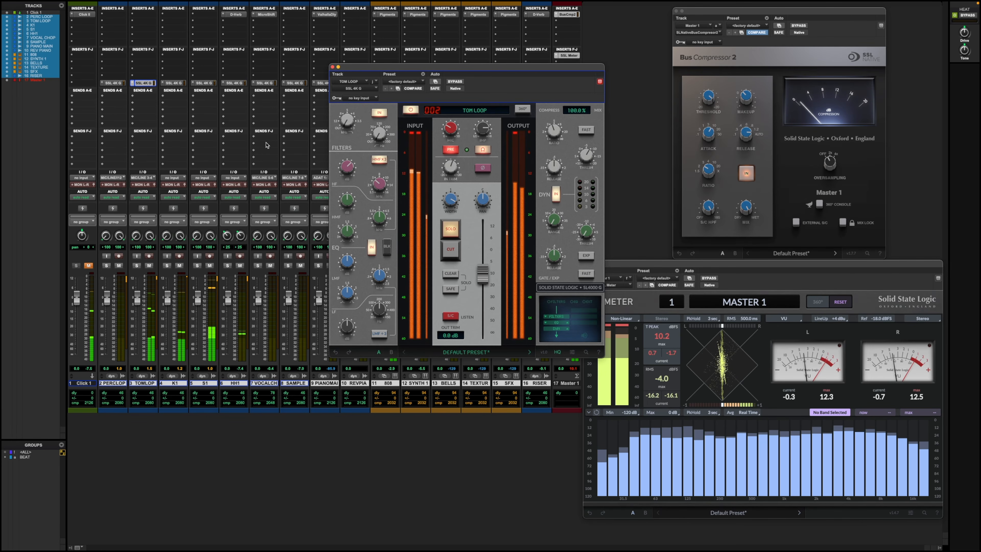
Solo VOCAL CHOP, cut its low-frequency EQ band, and switch in its preamp impedance control.
{"action": "left_click", "coordinate": [264, 82]}
{"action": "left_click", "coordinate": [450, 229]}
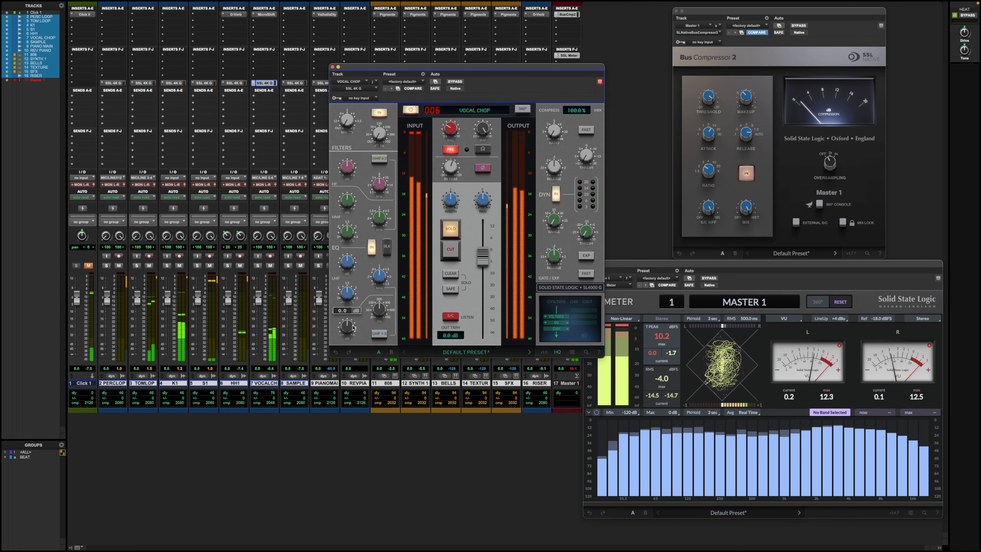
{"action": "left_click_drag", "start_coordinate": [351, 330], "coordinate": [351, 373]}
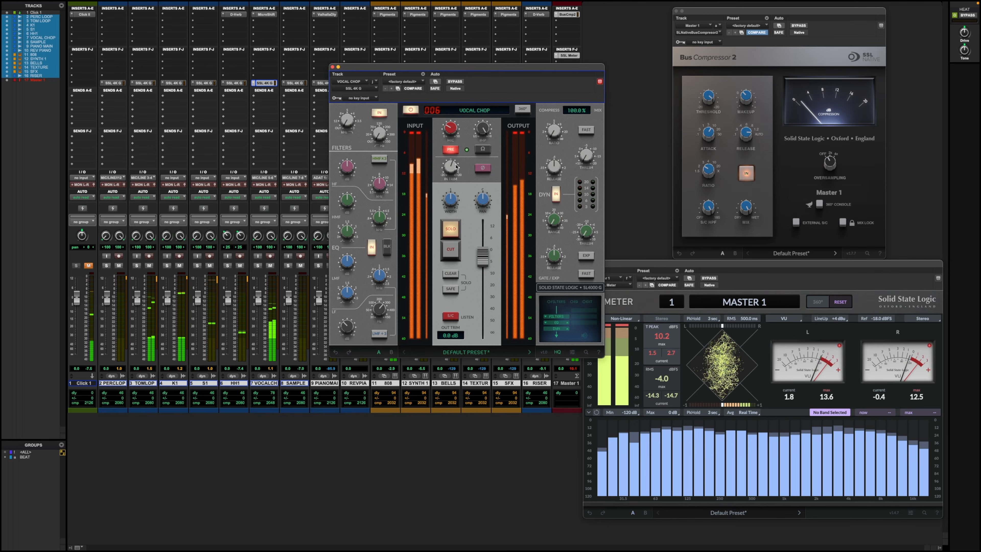
{"action": "left_click", "coordinate": [483, 149]}
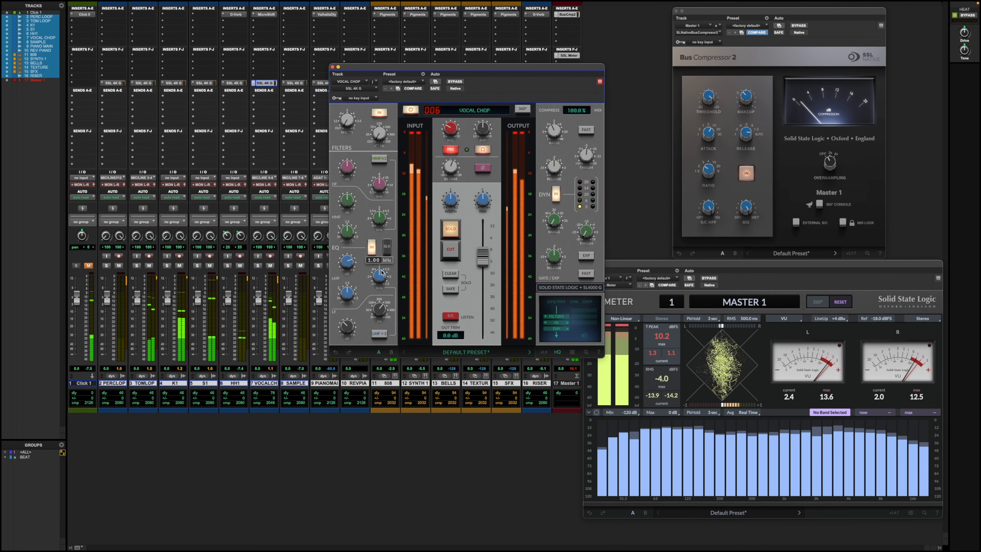
Cut VOCAL CHOP's low-mid EQ band at about 0.53 kHz and boost its high-frequency band by about 2.5 dB.
{"action": "left_click_drag", "start_coordinate": [378, 291], "coordinate": [378, 294]}
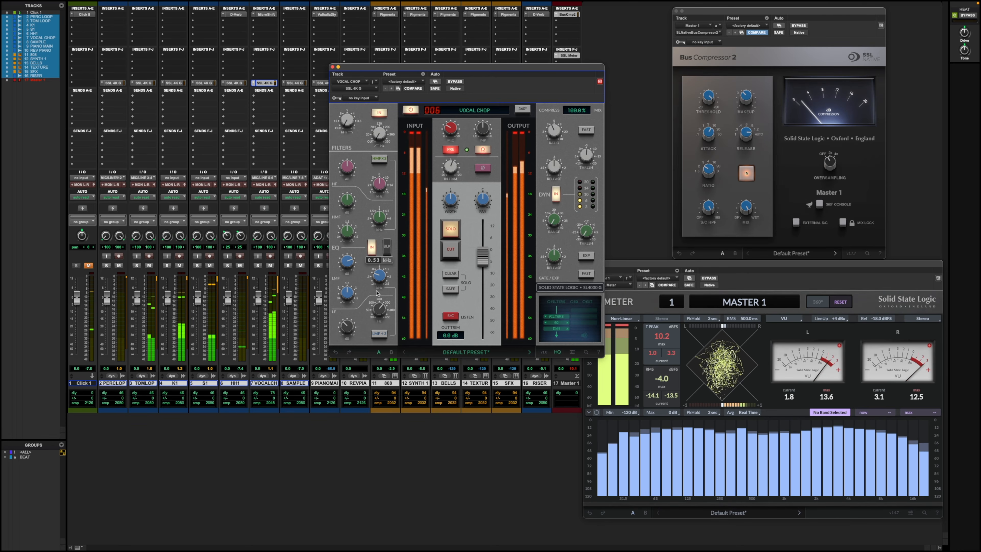
{"action": "left_click_drag", "start_coordinate": [347, 262], "coordinate": [350, 286]}
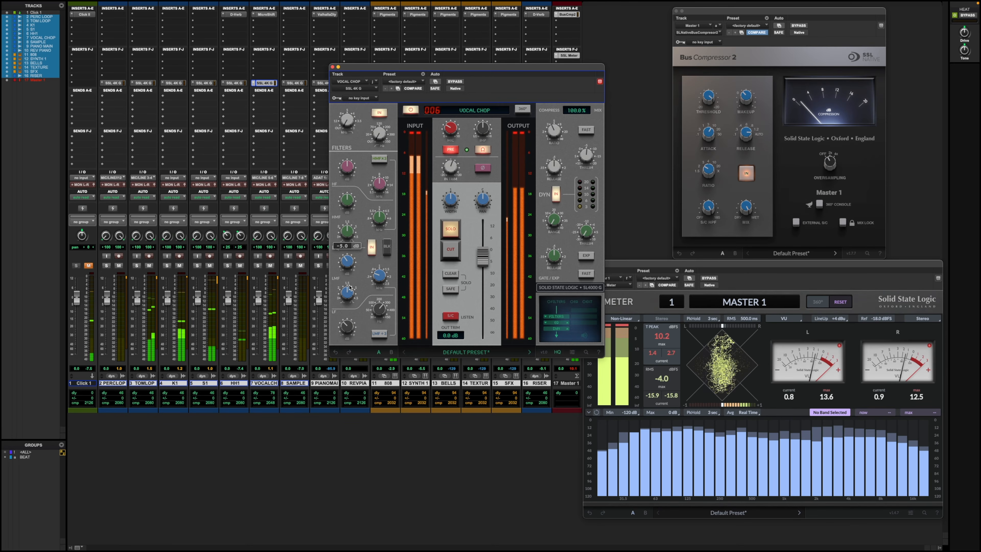
{"action": "left_click_drag", "start_coordinate": [389, 180], "coordinate": [350, 187]}
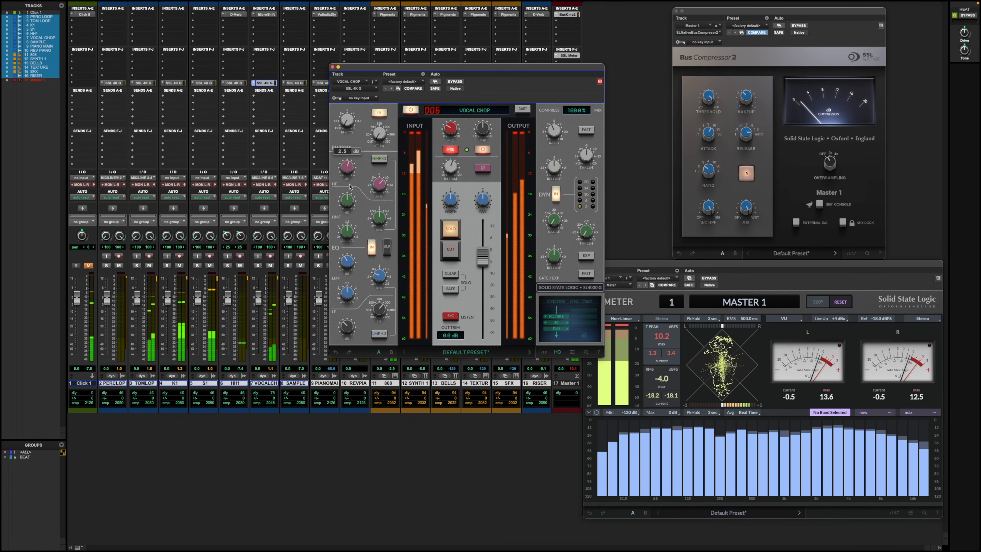
{"action": "mouse_move", "coordinate": [383, 221]}
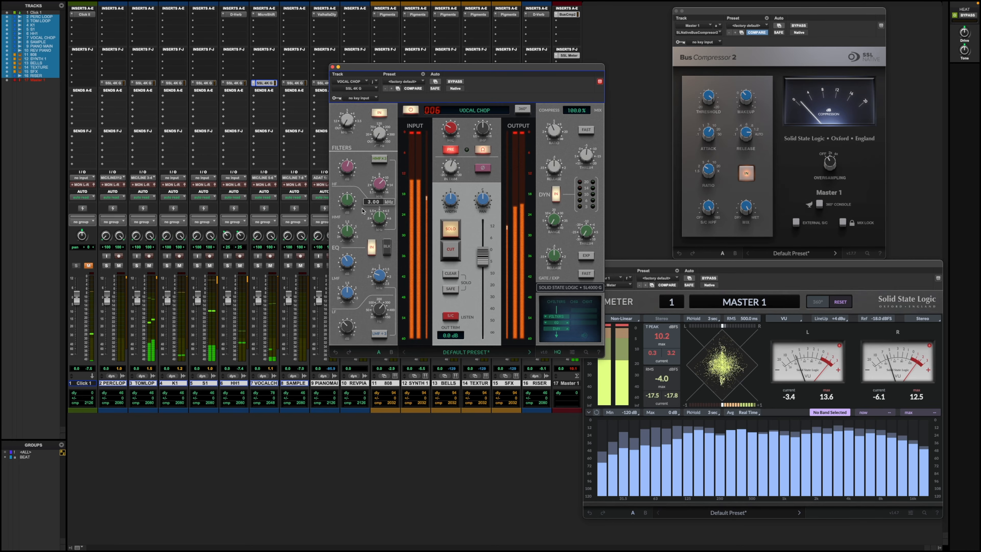
Set the gain of VOCAL CHOP's high-mid EQ band to about 1.5 dB.
{"action": "mouse_move", "coordinate": [354, 193]}
{"action": "left_click_drag", "start_coordinate": [353, 204], "coordinate": [352, 208]}
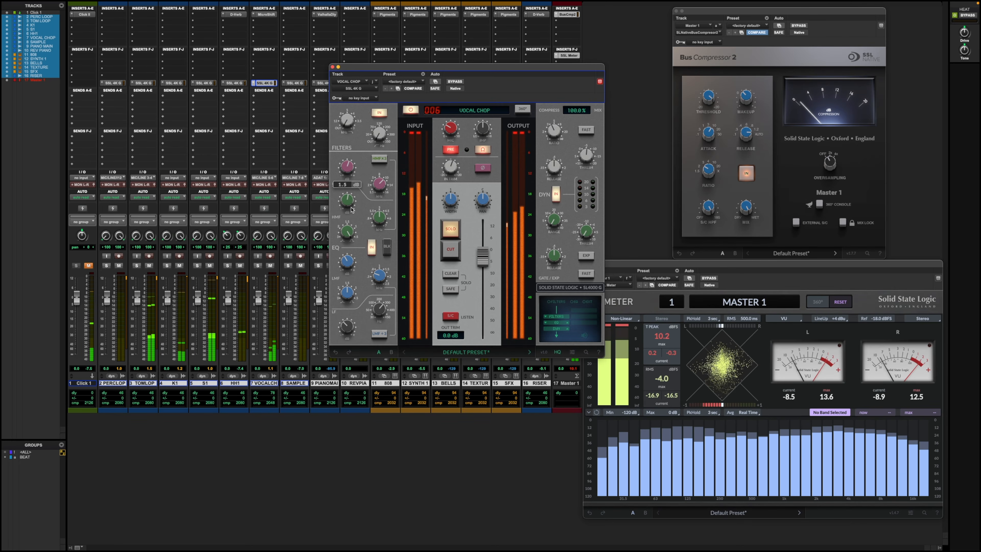
{"action": "mouse_move", "coordinate": [449, 163]}
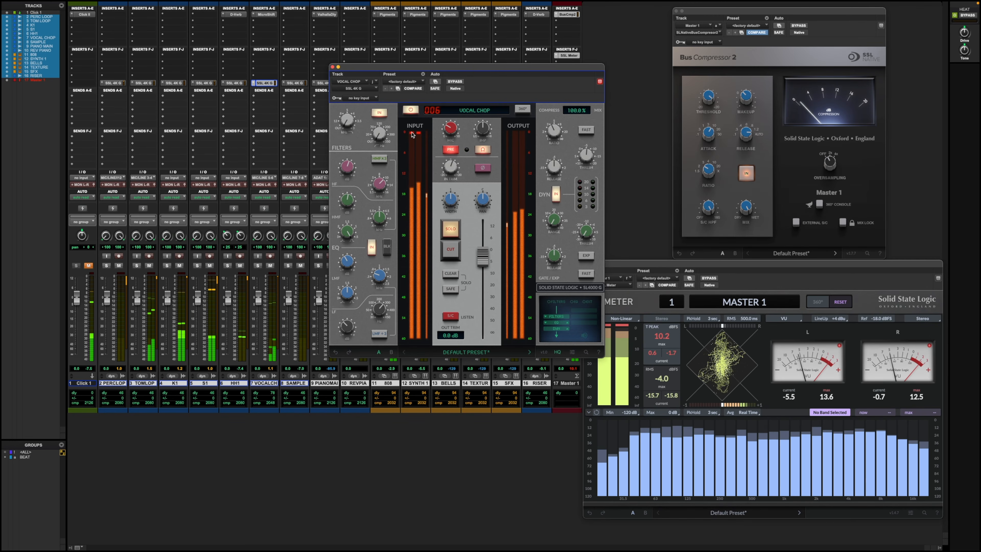
Bring SAMPLE in soloed with its cut released, its preamp impedance at 564 ohms and its fader at about -11.6 dB.
{"action": "left_click", "coordinate": [296, 83]}
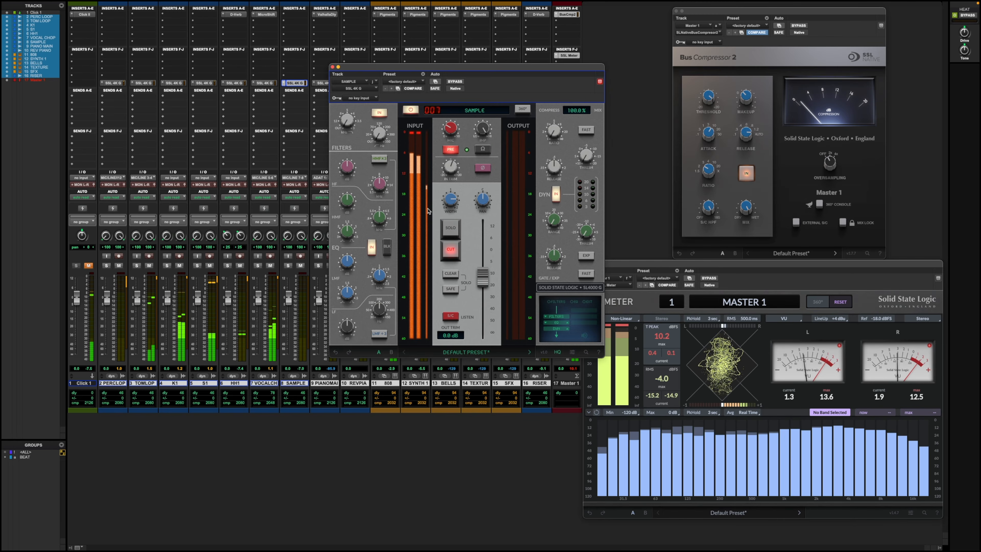
{"action": "left_click", "coordinate": [450, 252]}
{"action": "left_click", "coordinate": [452, 231]}
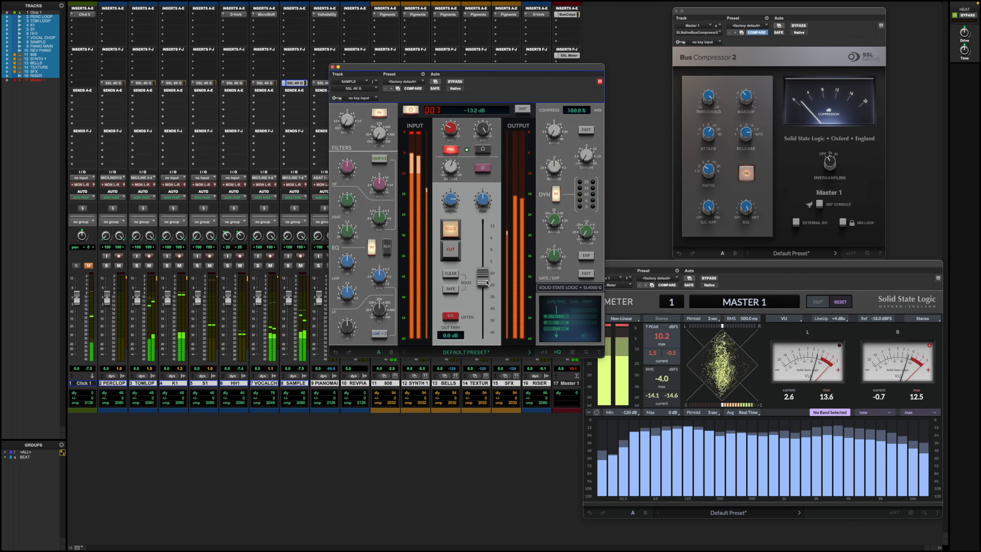
{"action": "left_click", "coordinate": [483, 149]}
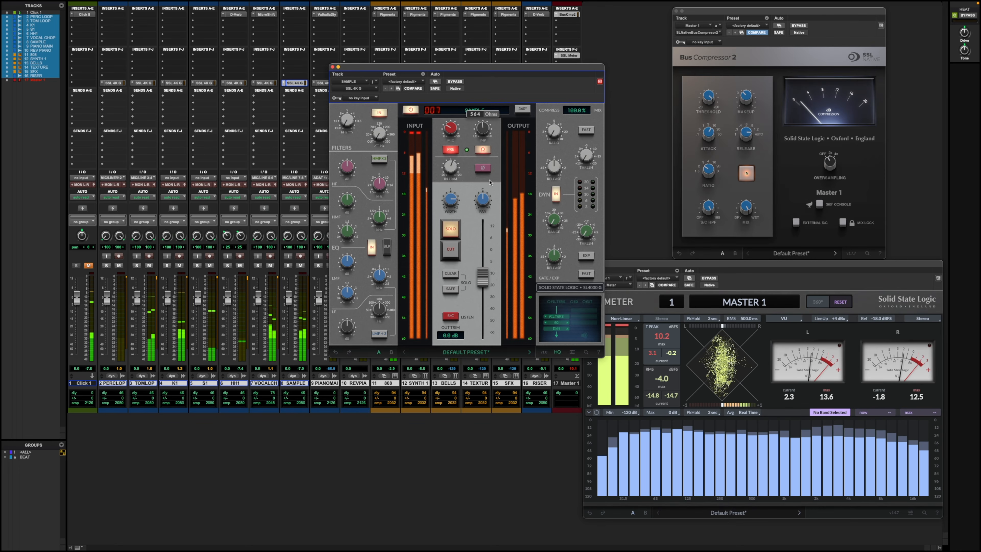
{"action": "left_click_drag", "start_coordinate": [488, 285], "coordinate": [487, 282]}
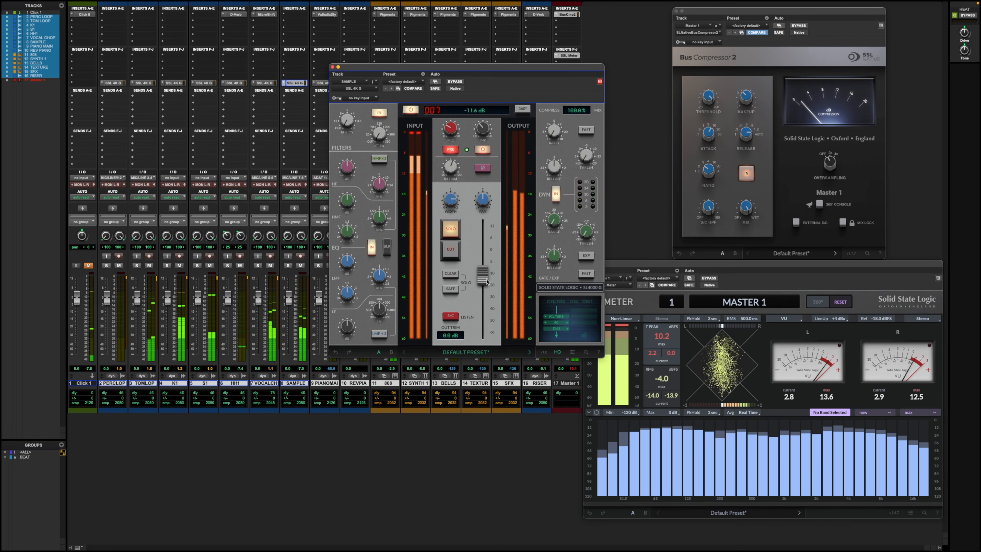
Raise the ratio of SAMPLE's compressor and adjust its threshold.
{"action": "mouse_move", "coordinate": [588, 162]}
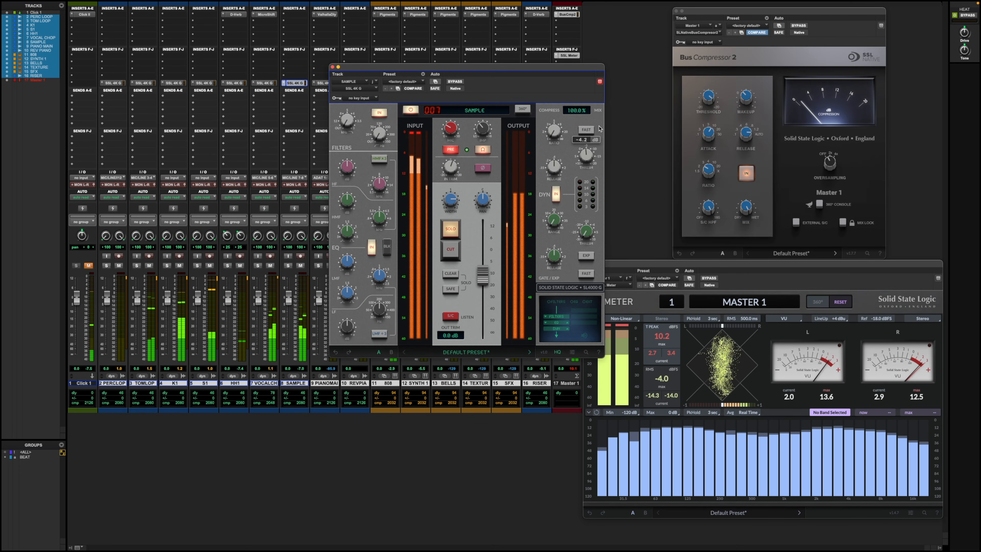
{"action": "left_click_drag", "start_coordinate": [558, 133], "coordinate": [561, 104]}
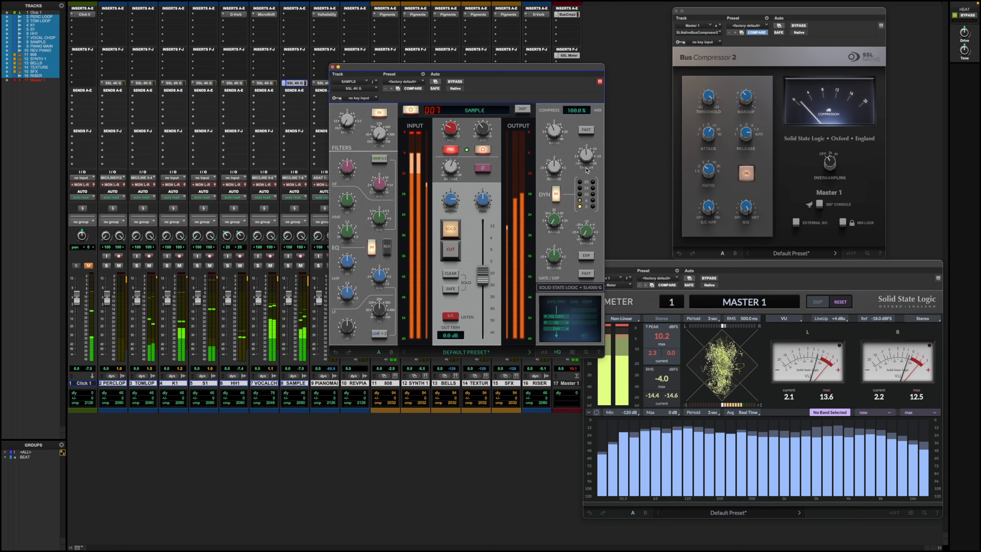
{"action": "left_click_drag", "start_coordinate": [585, 156], "coordinate": [585, 162]}
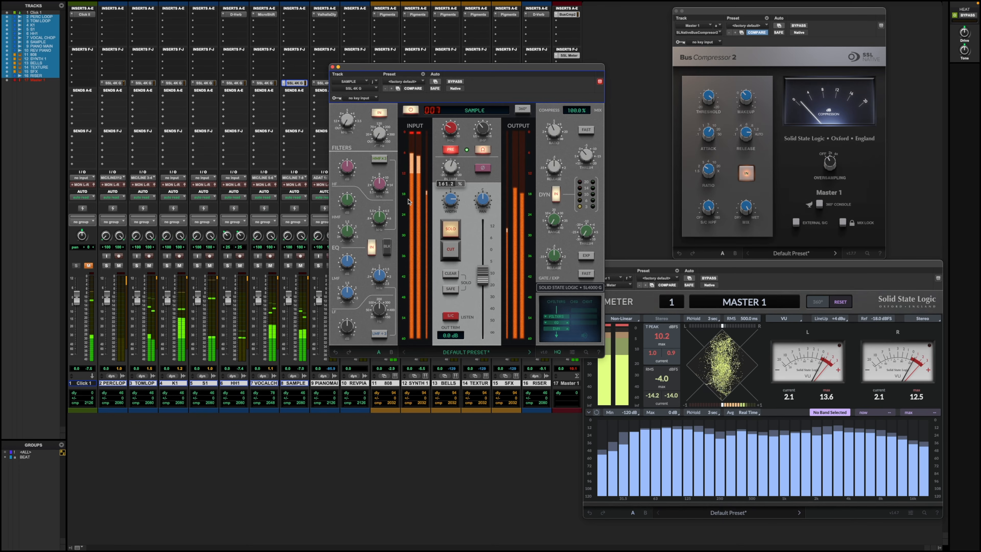
Adjust SAMPLE's low-frequency EQ gain, set its fader to about -10.2 dB, and close its channel strip.
{"action": "left_click_drag", "start_coordinate": [356, 325], "coordinate": [360, 312]}
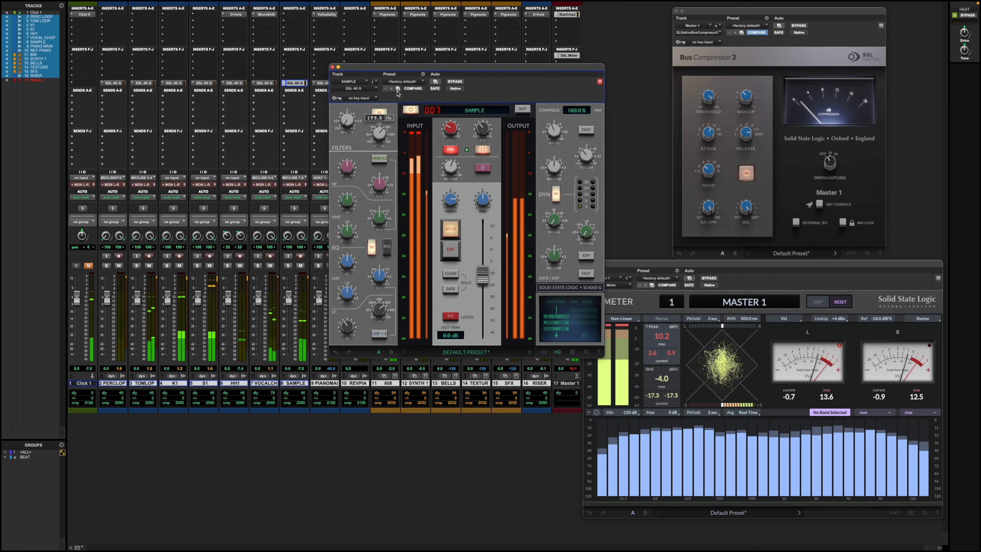
{"action": "left_click_drag", "start_coordinate": [488, 281], "coordinate": [485, 282]}
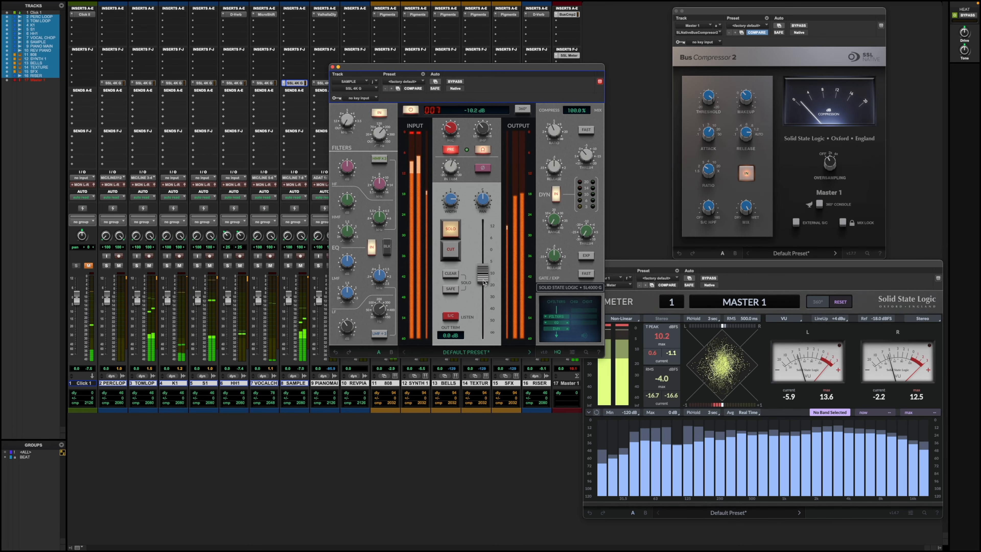
{"action": "left_click", "coordinate": [333, 67]}
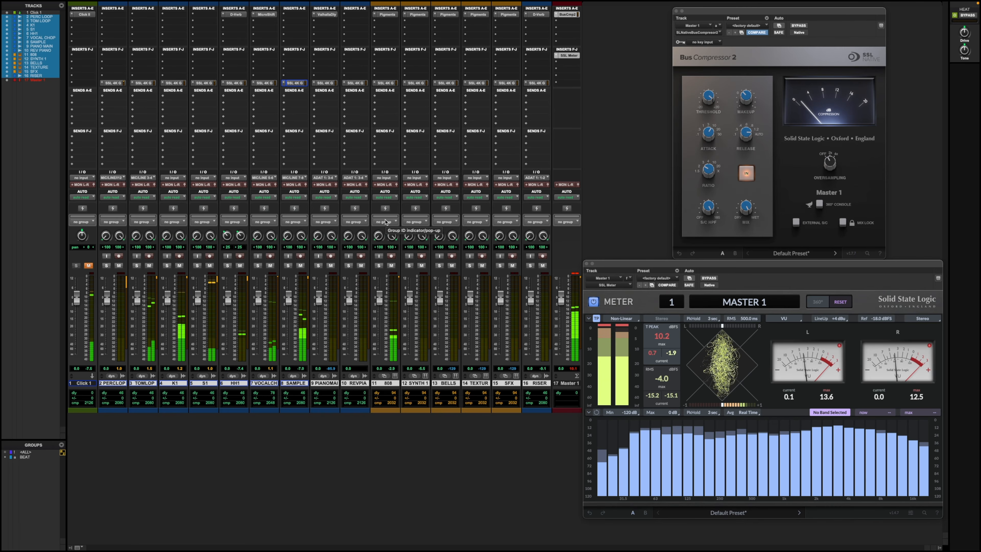
Select the BELLS clips in the V2 section of the timeline, then restart playback in the mixer view.
{"action": "key", "text": "super+equal"}
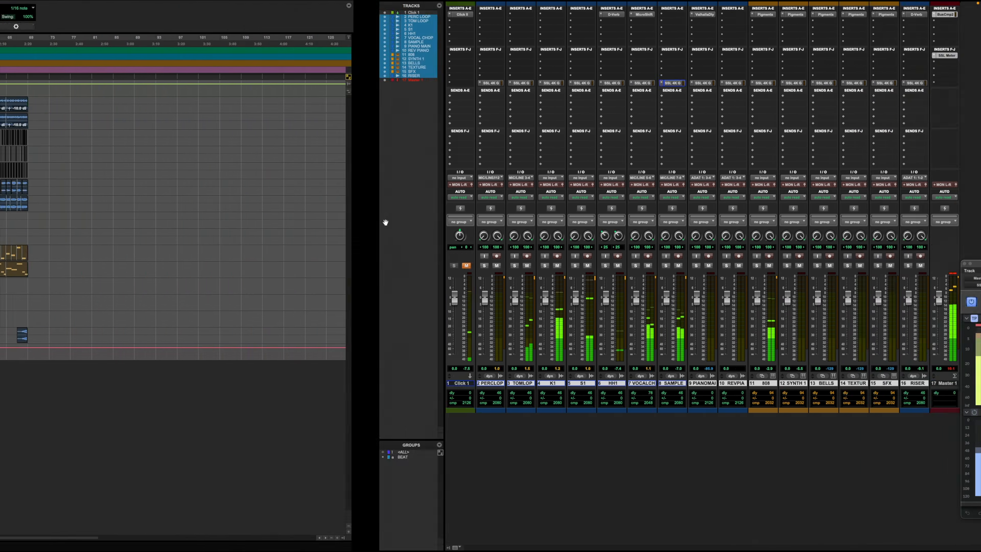
{"action": "left_click", "coordinate": [541, 292]}
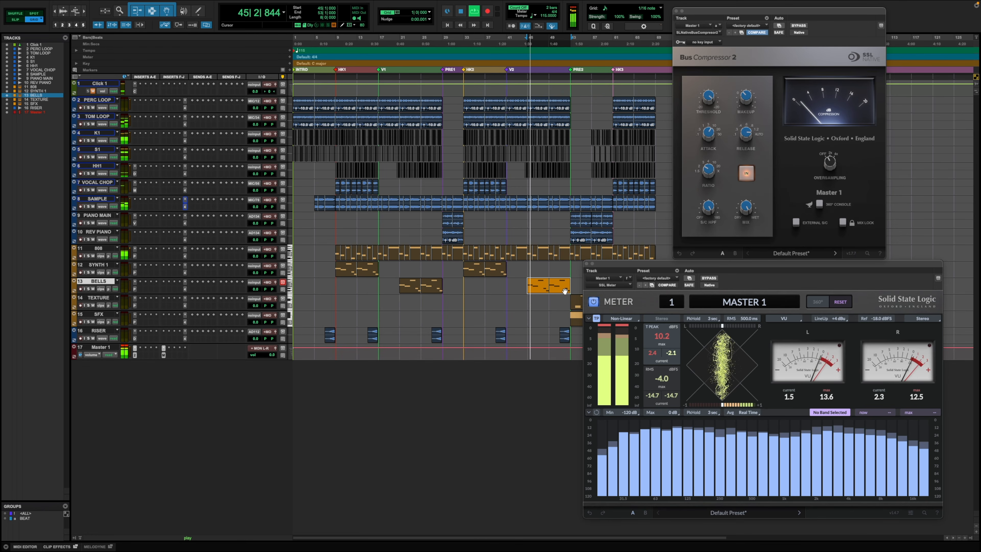
{"action": "key", "text": "super+equal"}
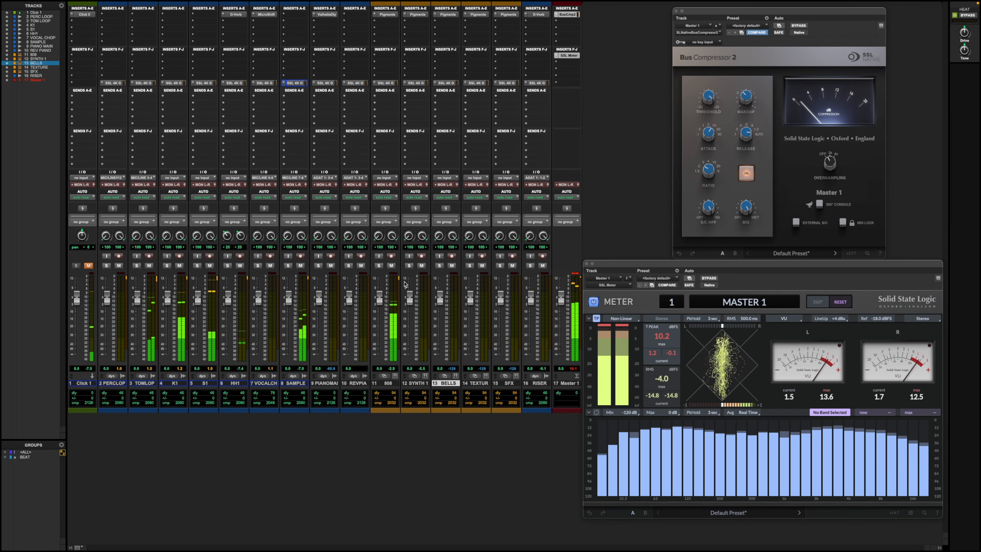
{"action": "key", "text": "space"}
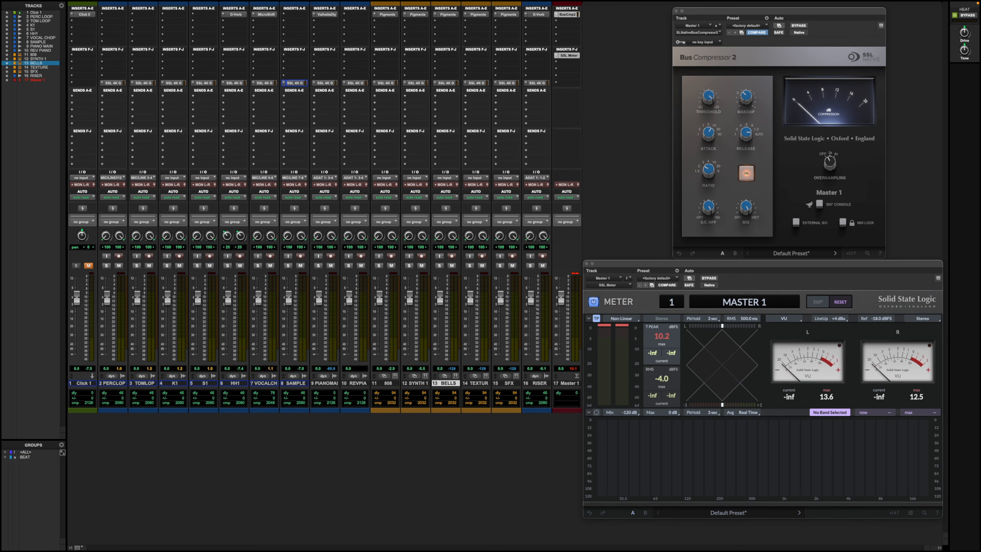
{"action": "key", "text": "space"}
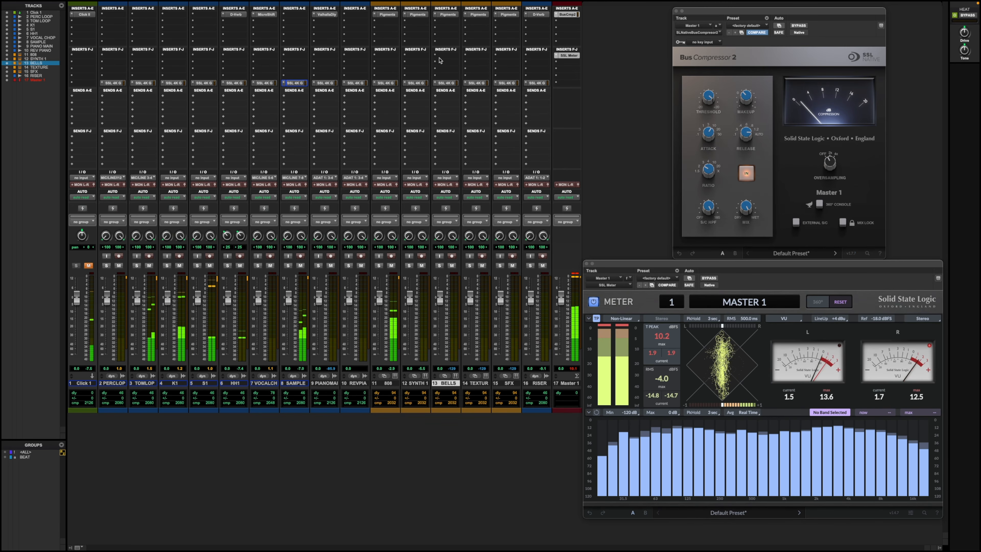
Bring BELLS in soloed with its cut released, its fader at about -9.9 dB and its preamp impedance at 177 ohms.
{"action": "left_click", "coordinate": [446, 83]}
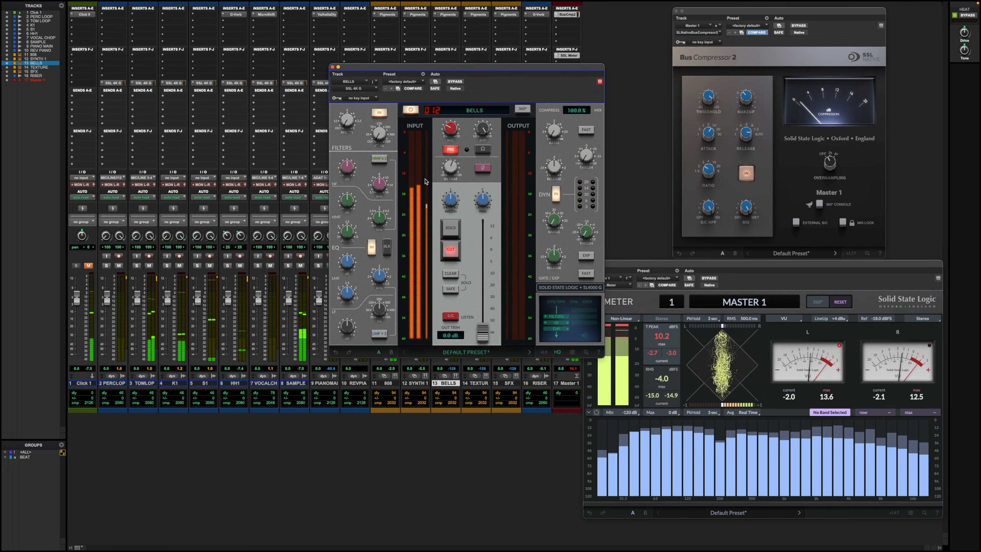
{"action": "left_click", "coordinate": [450, 249]}
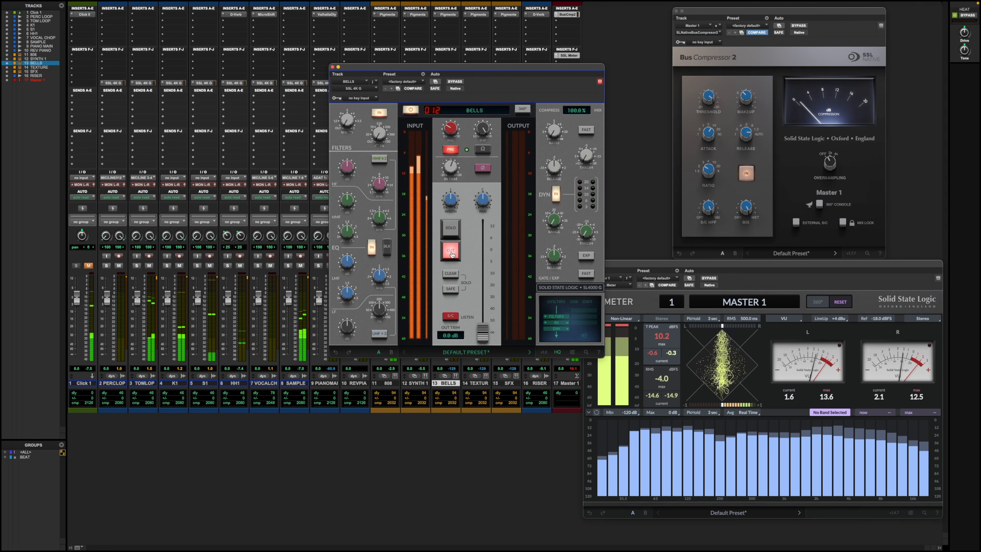
{"action": "left_click_drag", "start_coordinate": [483, 332], "coordinate": [485, 277]}
{"action": "left_click", "coordinate": [450, 250]}
{"action": "left_click", "coordinate": [450, 228]}
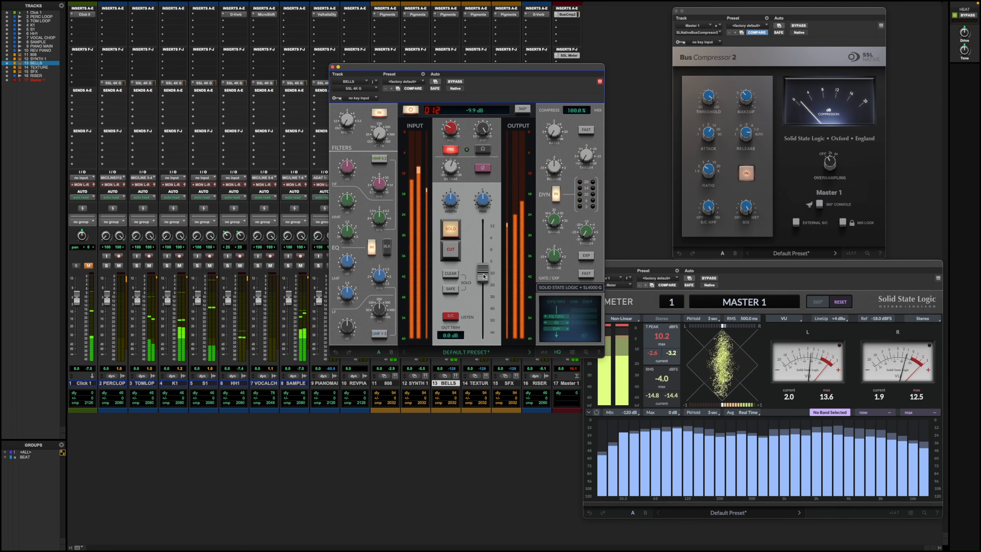
{"action": "left_click", "coordinate": [483, 150]}
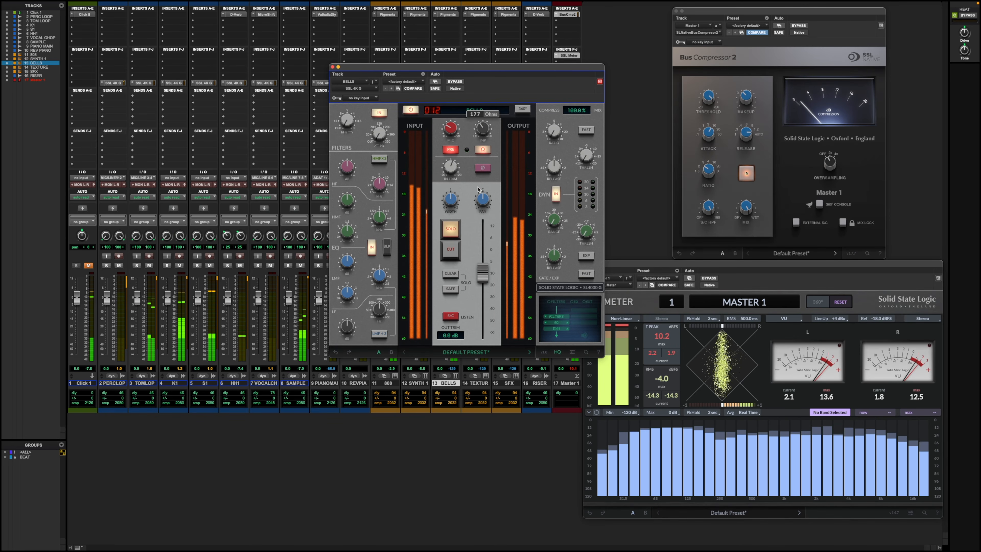
{"action": "left_click_drag", "start_coordinate": [475, 270], "coordinate": [475, 271]}
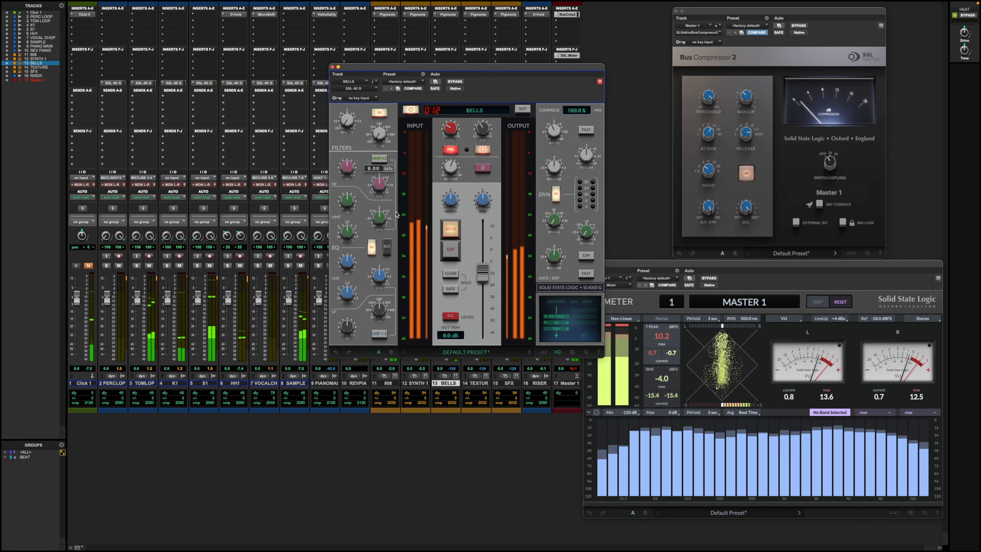
Set BELLS's compressor to about 0.88 s release, fast attack and a threshold of about 2.2 dB, and close its strip.
{"action": "mouse_move", "coordinate": [554, 169]}
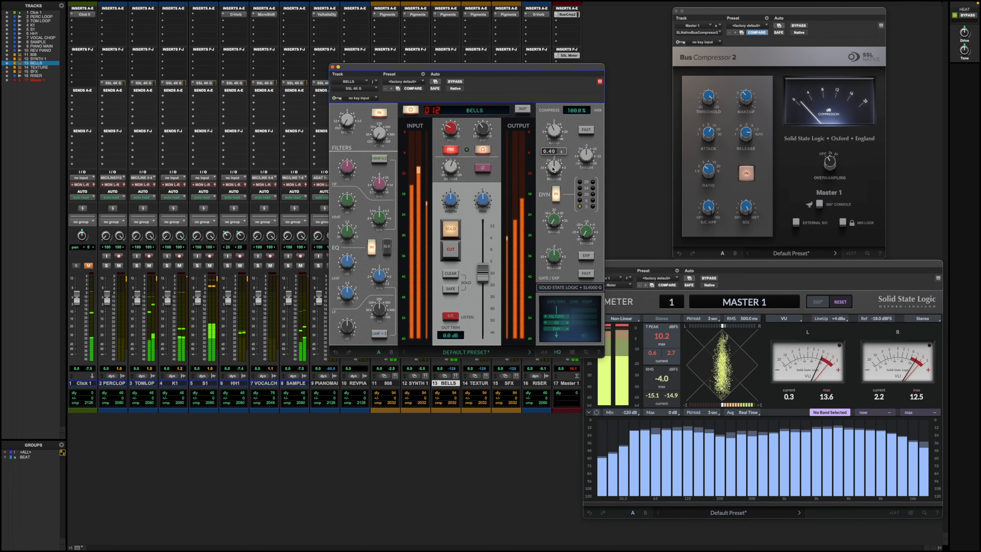
{"action": "left_click_drag", "start_coordinate": [554, 169], "coordinate": [557, 159]}
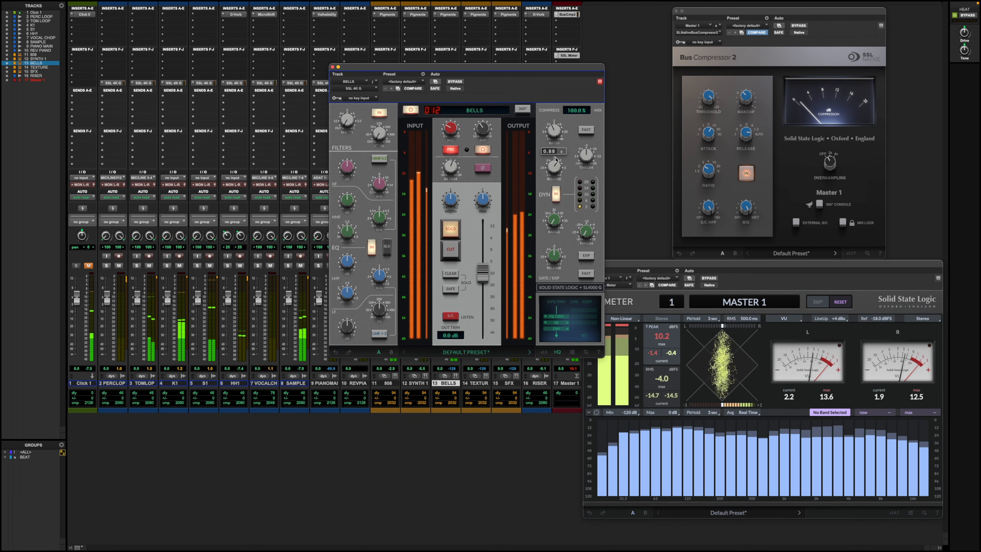
{"action": "left_click", "coordinate": [587, 130]}
{"action": "mouse_move", "coordinate": [588, 155]}
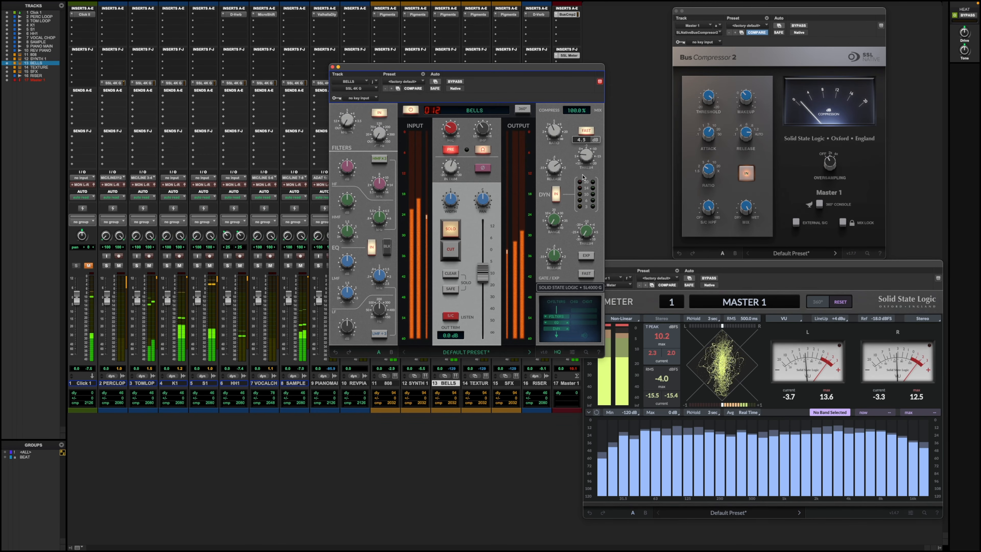
{"action": "left_click_drag", "start_coordinate": [585, 161], "coordinate": [586, 159]}
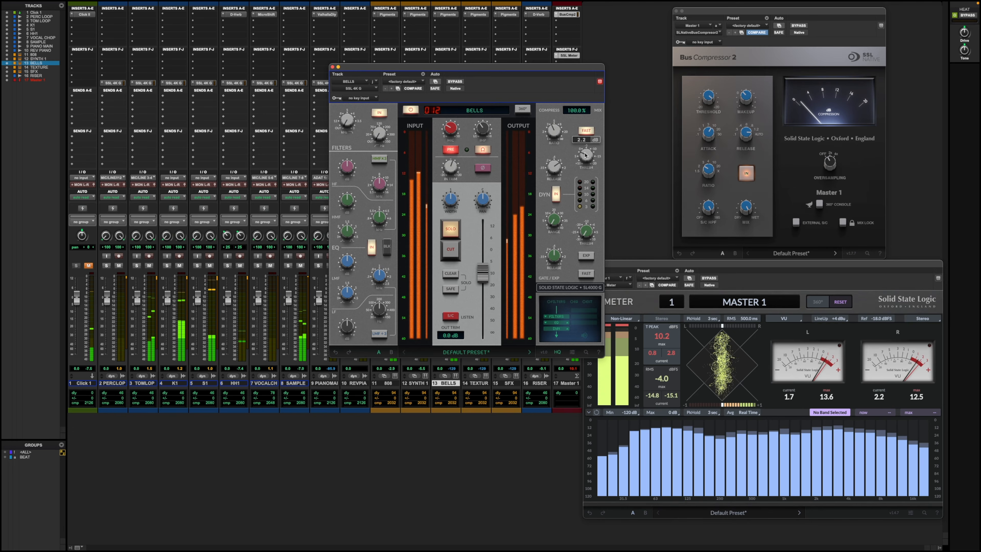
{"action": "left_click", "coordinate": [333, 67]}
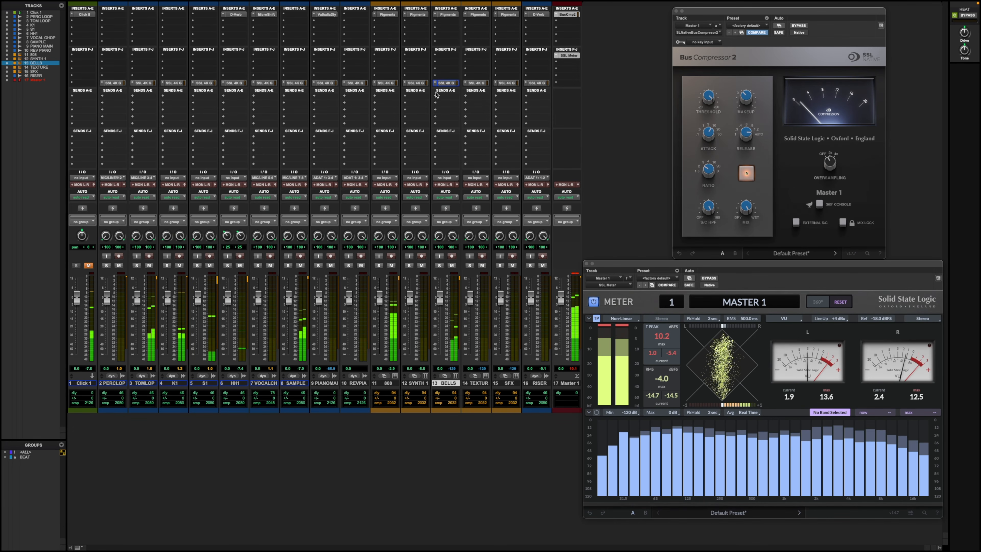
Check SYNTH 1's instrument and channel strip, move the strip clear of the inserts, and inspect the SFX strip.
{"action": "left_click", "coordinate": [417, 14]}
{"action": "left_click", "coordinate": [417, 14]}
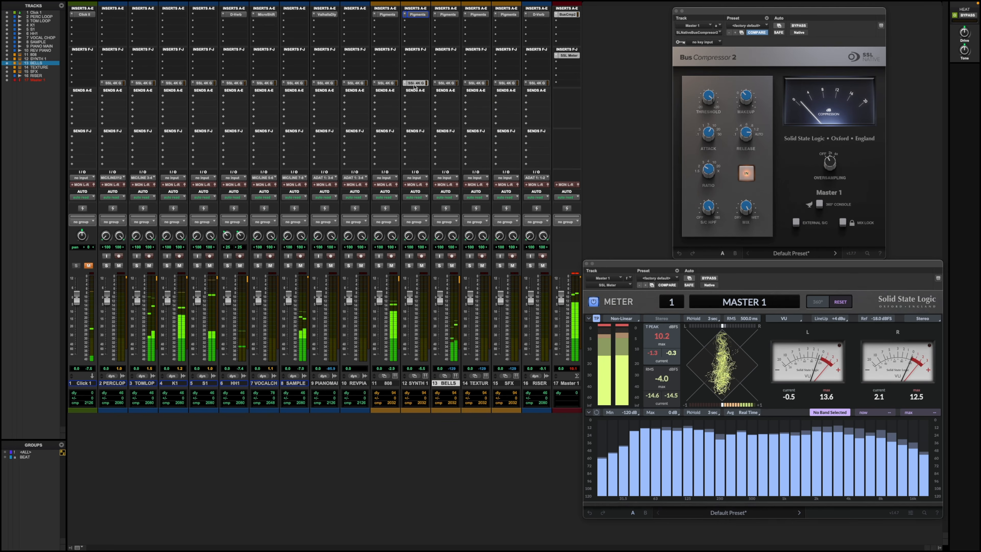
{"action": "left_click", "coordinate": [415, 83]}
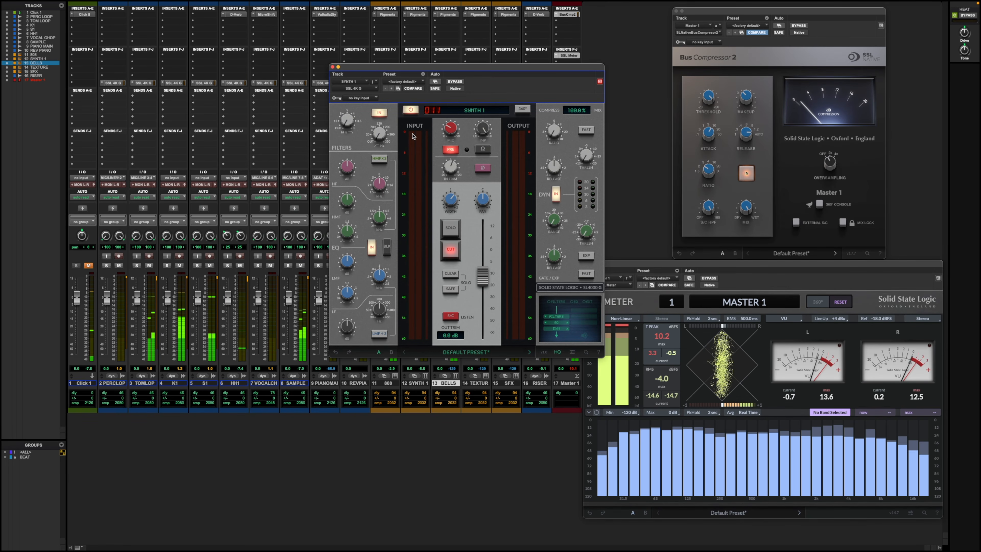
{"action": "left_click_drag", "start_coordinate": [438, 74], "coordinate": [526, 108]}
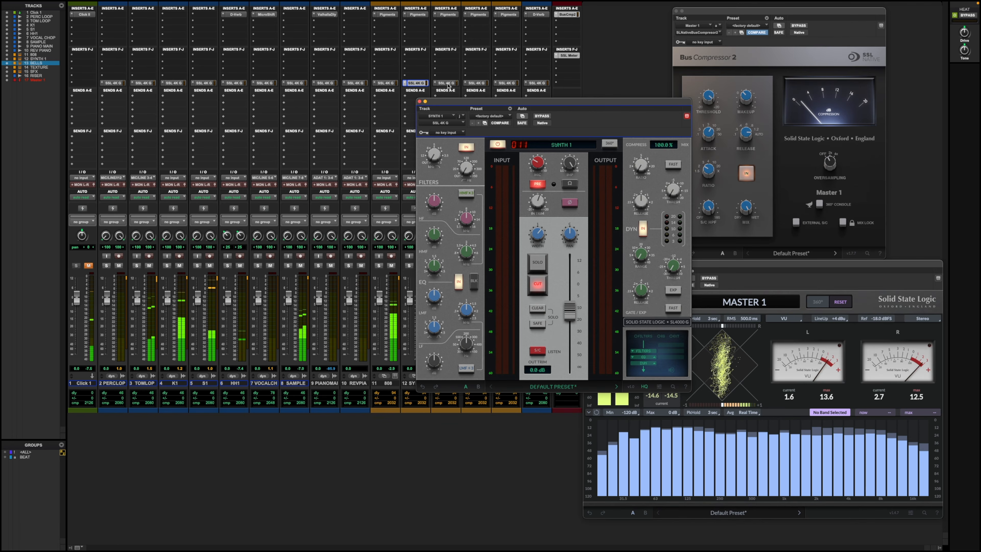
{"action": "left_click", "coordinate": [506, 83]}
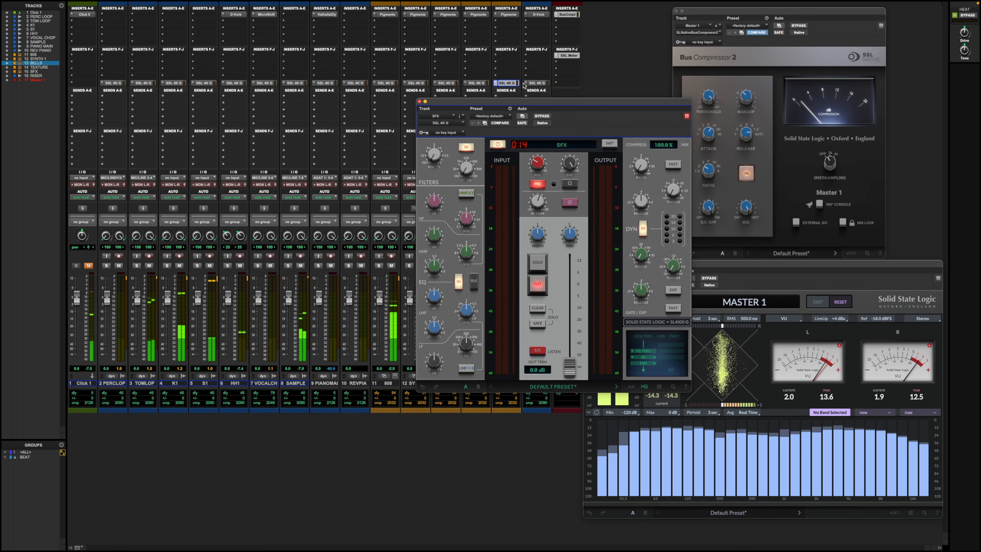
Solo RISER, lower its fader to about -13.9 dB, and return to the timeline with its strip closed.
{"action": "left_click", "coordinate": [541, 85]}
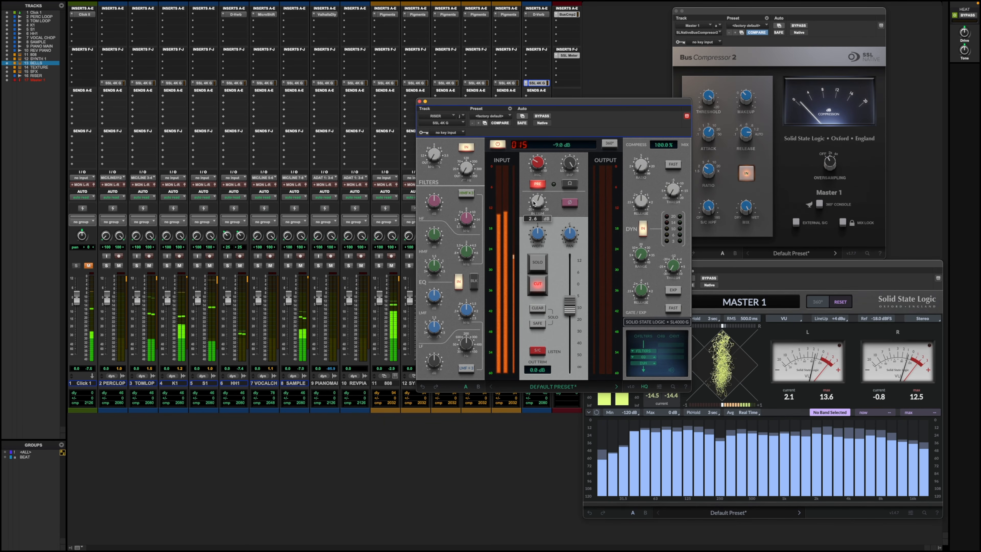
{"action": "left_click", "coordinate": [537, 265]}
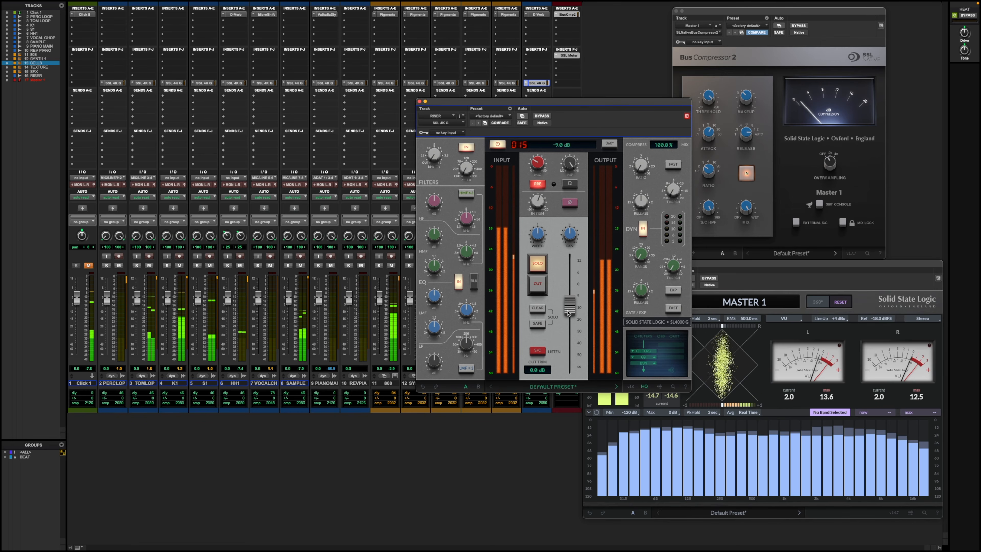
{"action": "left_click_drag", "start_coordinate": [567, 314], "coordinate": [567, 320]}
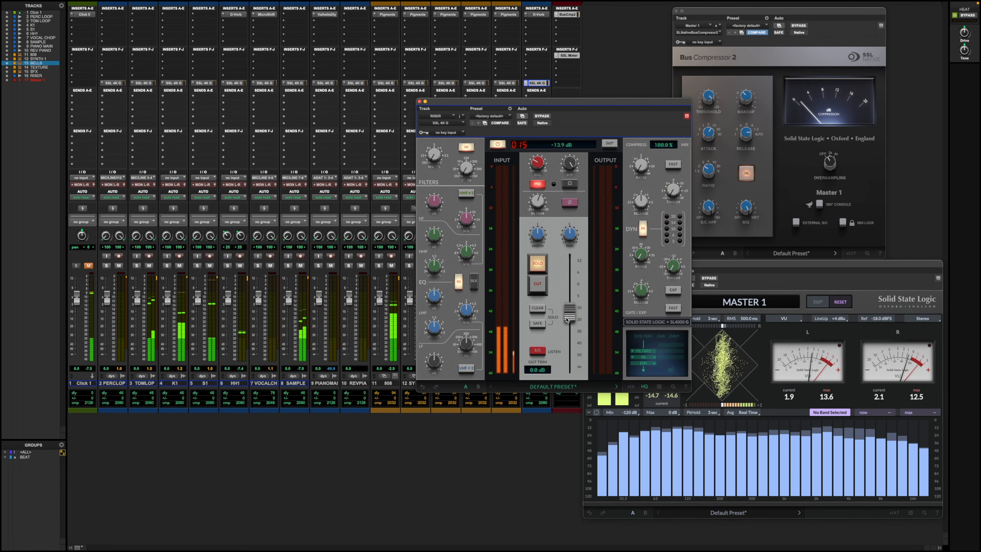
{"action": "left_click", "coordinate": [420, 101]}
{"action": "key", "text": "super+equal"}
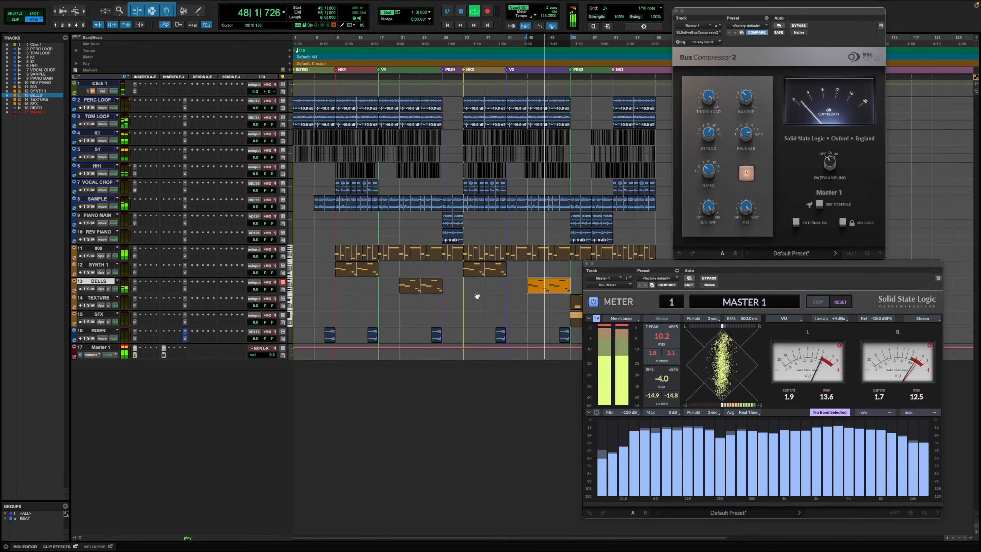
Play the SFX clip in the PRE3 section and solo SFX in its channel strip.
{"action": "scroll", "coordinate": [515, 305], "scroll_direction": "right", "scroll_amount": 5}
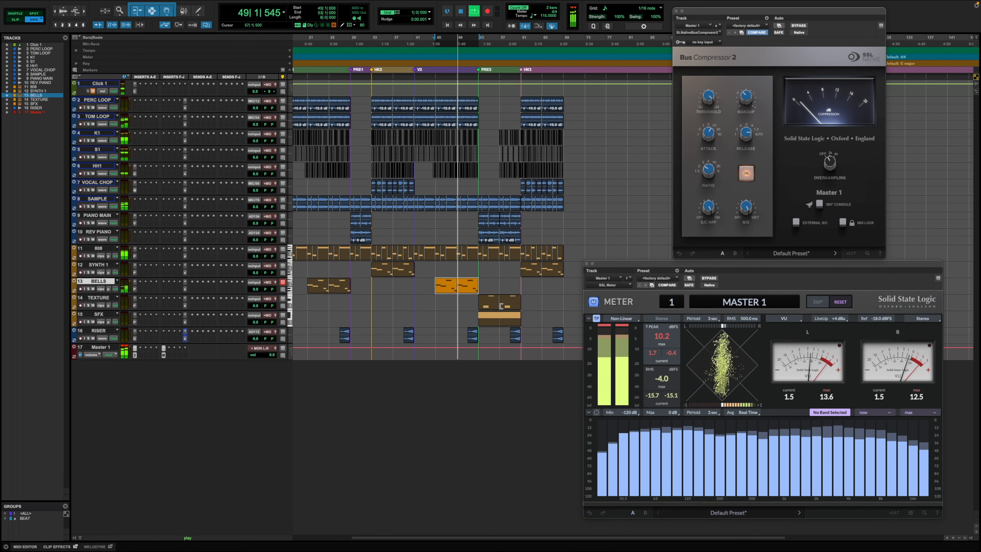
{"action": "left_click", "coordinate": [501, 322]}
{"action": "key", "text": "space"}
{"action": "key", "text": "super+equal"}
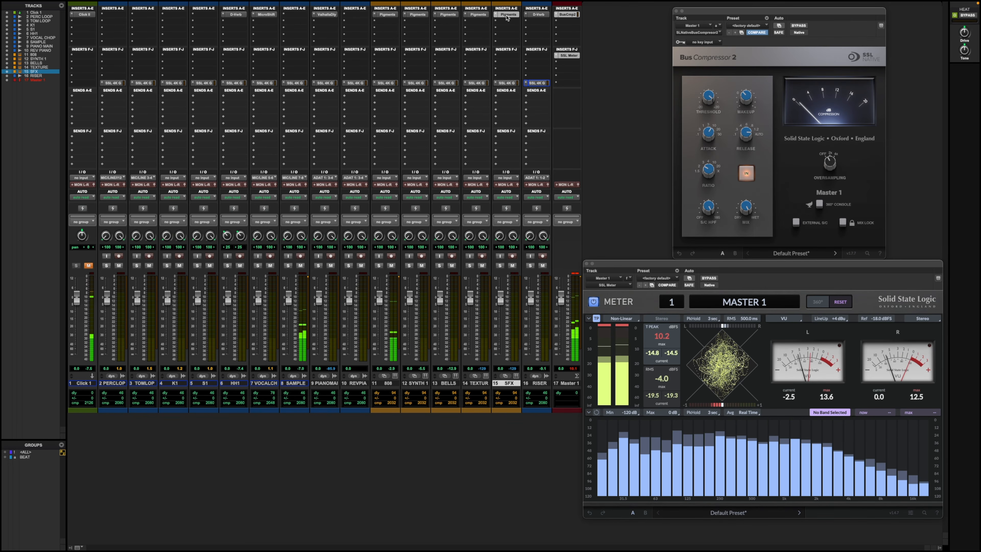
{"action": "left_click", "coordinate": [506, 83]}
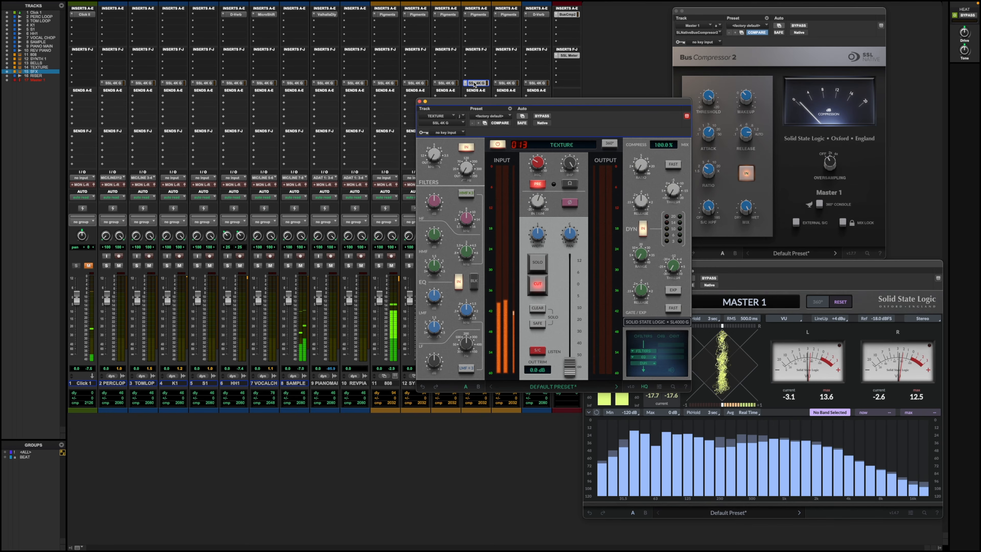
{"action": "left_click", "coordinate": [537, 262]}
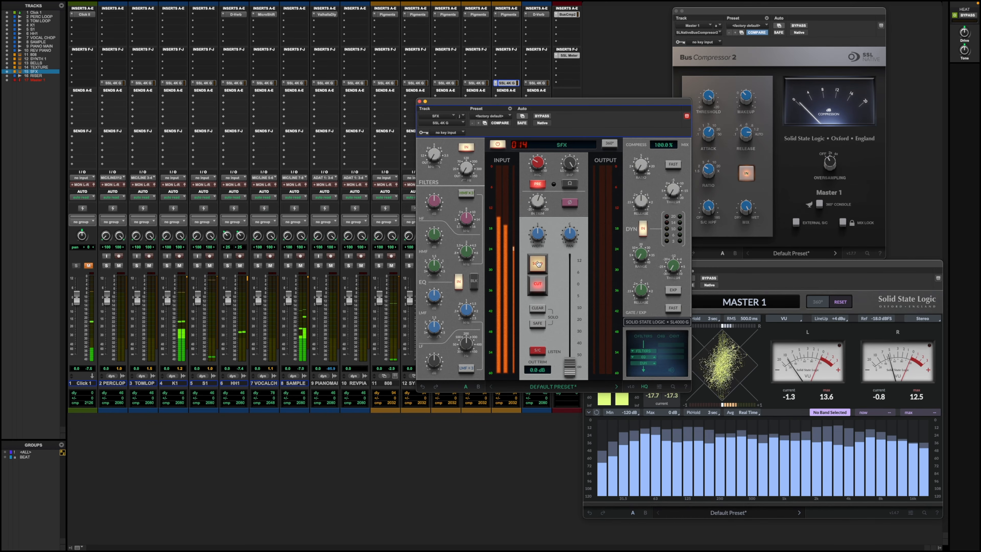
Set the SFX fader to about -15.4 dB and widen its stereo image to about 184%.
{"action": "left_click_drag", "start_coordinate": [569, 371], "coordinate": [573, 314]}
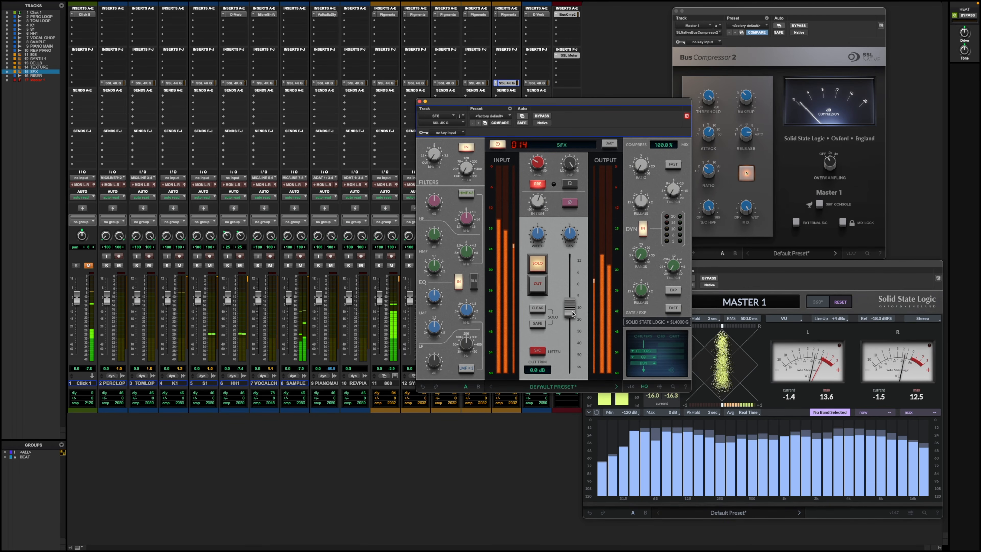
{"action": "mouse_move", "coordinate": [573, 315]}
{"action": "left_mouse_down"}
{"action": "mouse_move", "coordinate": [573, 284]}
{"action": "mouse_move", "coordinate": [574, 323]}
{"action": "mouse_move", "coordinate": [575, 315]}
{"action": "left_mouse_up"}
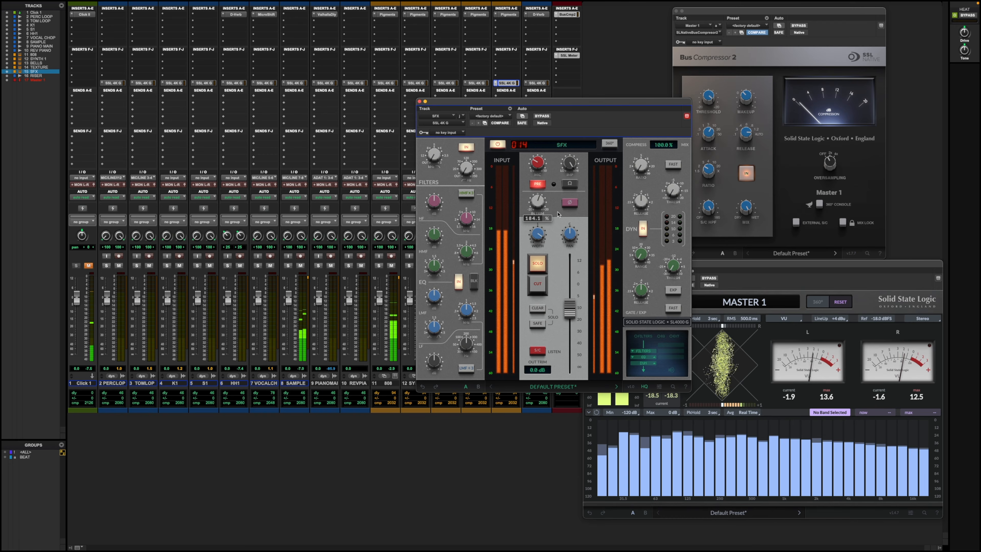
{"action": "left_click_drag", "start_coordinate": [558, 213], "coordinate": [555, 220]}
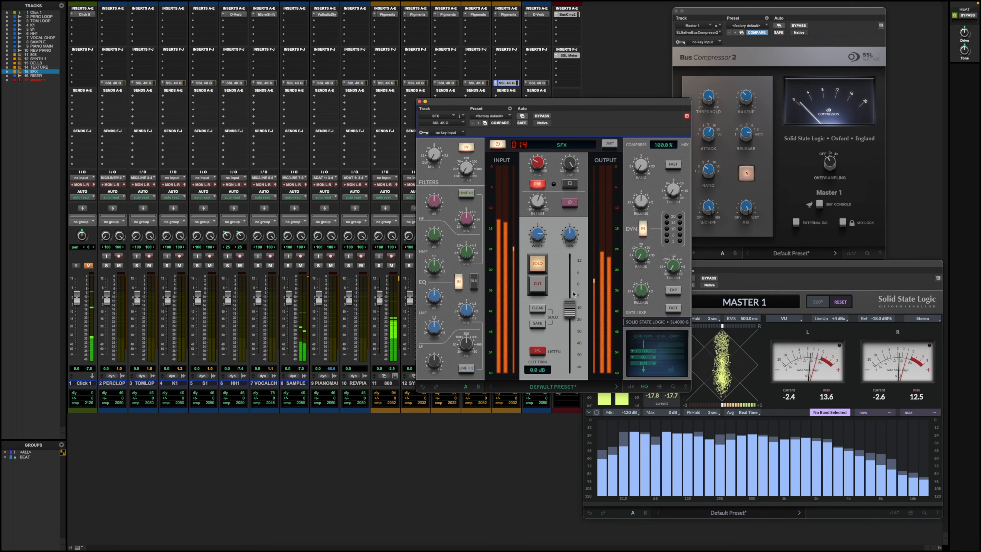
{"action": "left_click_drag", "start_coordinate": [569, 308], "coordinate": [568, 312]}
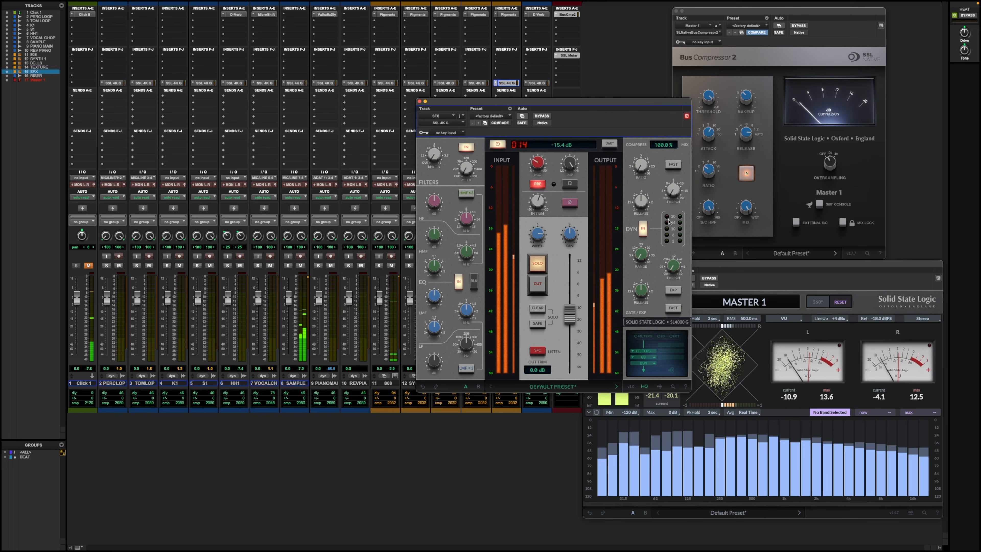
Set the SFX compressor to about -10.7 dB threshold and 2.23 s release, and switch on its preamp impedance.
{"action": "left_click_drag", "start_coordinate": [674, 189], "coordinate": [652, 139]}
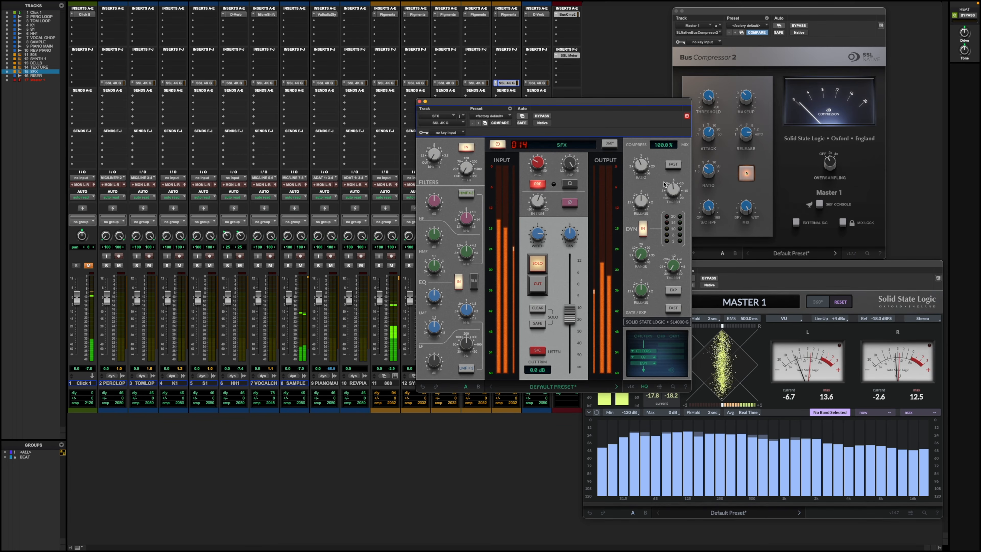
{"action": "mouse_move", "coordinate": [669, 193]}
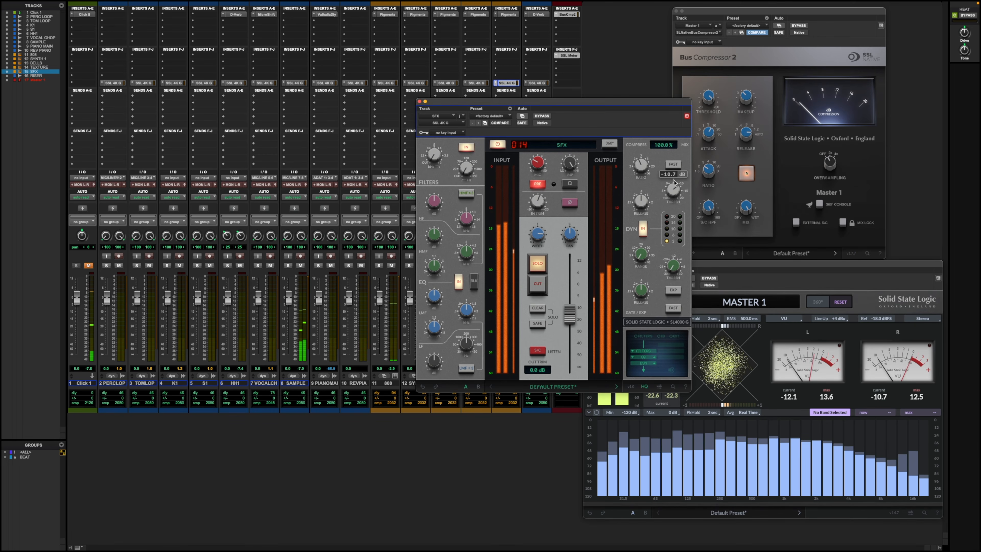
{"action": "mouse_move", "coordinate": [642, 208]}
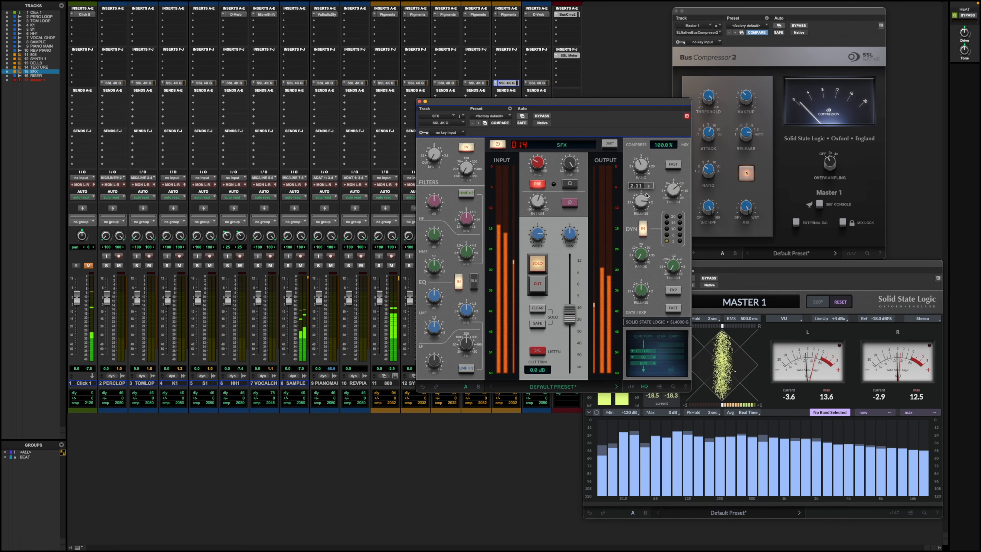
{"action": "left_click", "coordinate": [676, 166]}
{"action": "left_click", "coordinate": [676, 166]}
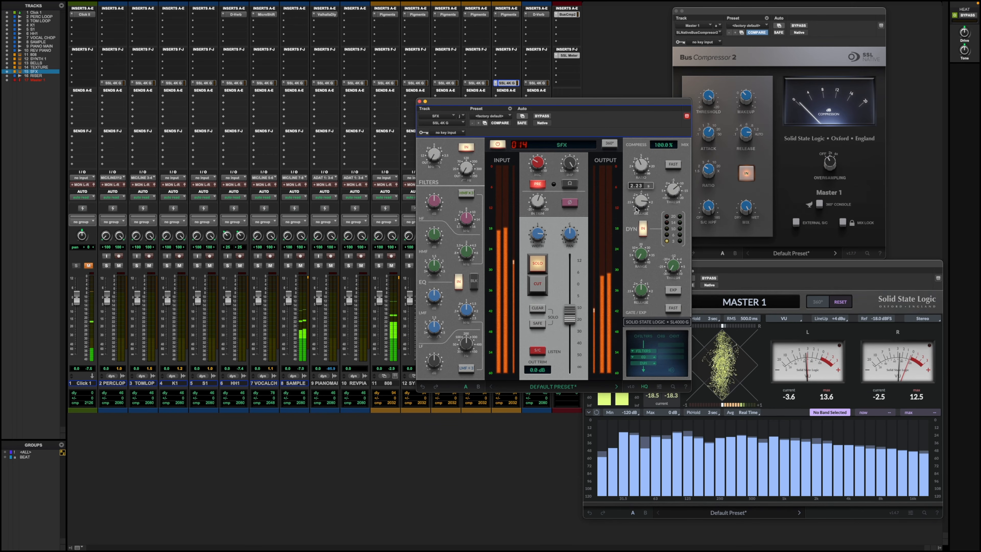
{"action": "left_click", "coordinate": [571, 186]}
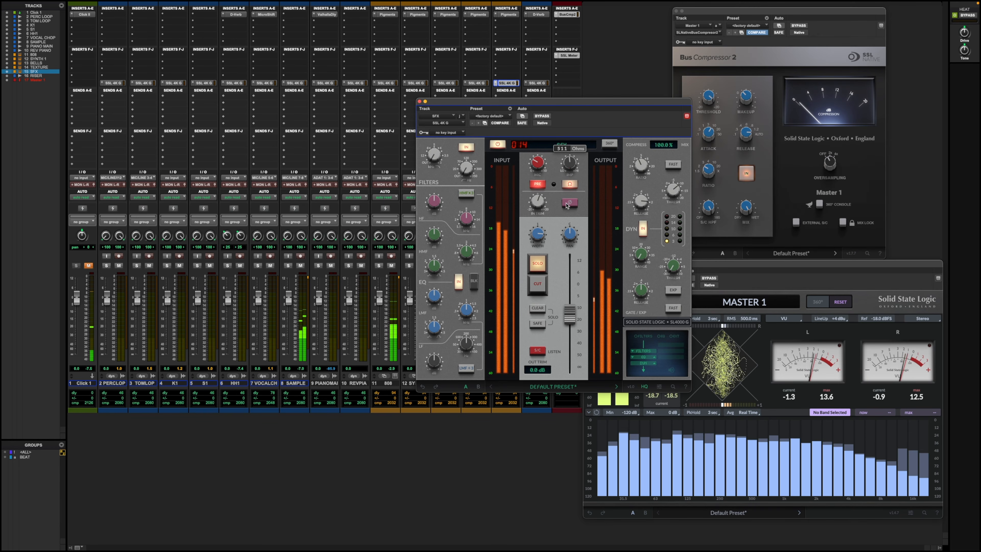
{"action": "left_click_drag", "start_coordinate": [567, 206], "coordinate": [568, 198]}
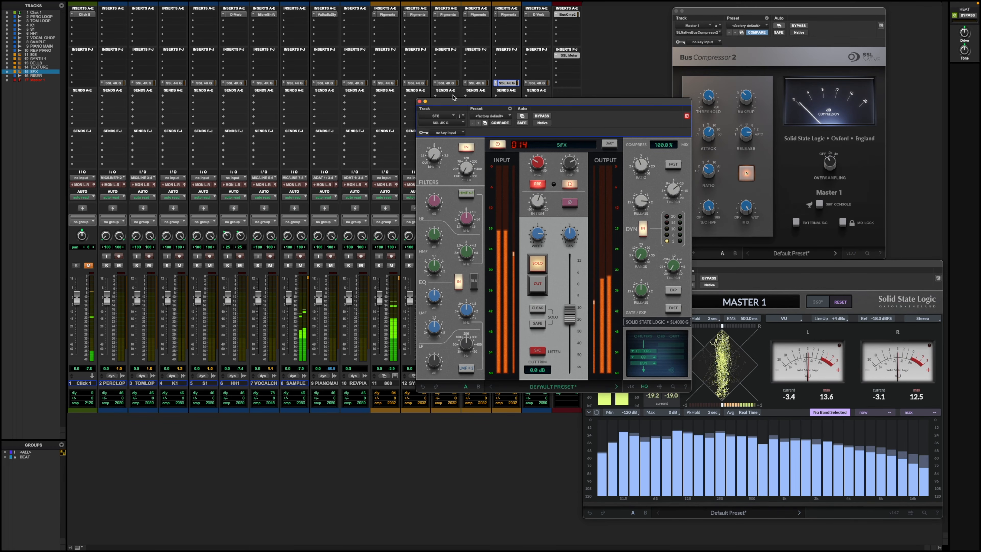
Check the BELLS and SYNTH 1 channel strips and move the strip window clear of the inserts and the timeline clips.
{"action": "left_click", "coordinate": [442, 83]}
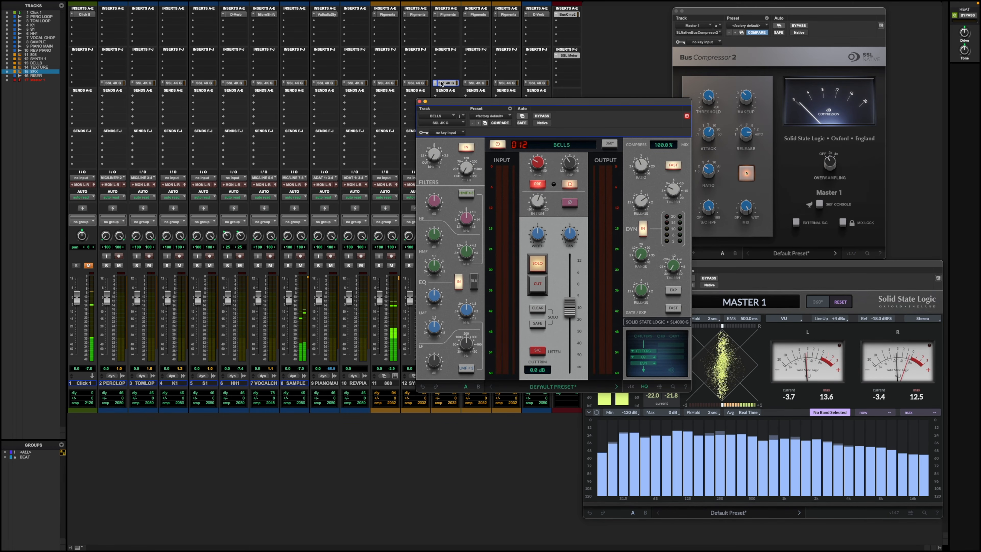
{"action": "left_click", "coordinate": [420, 83]}
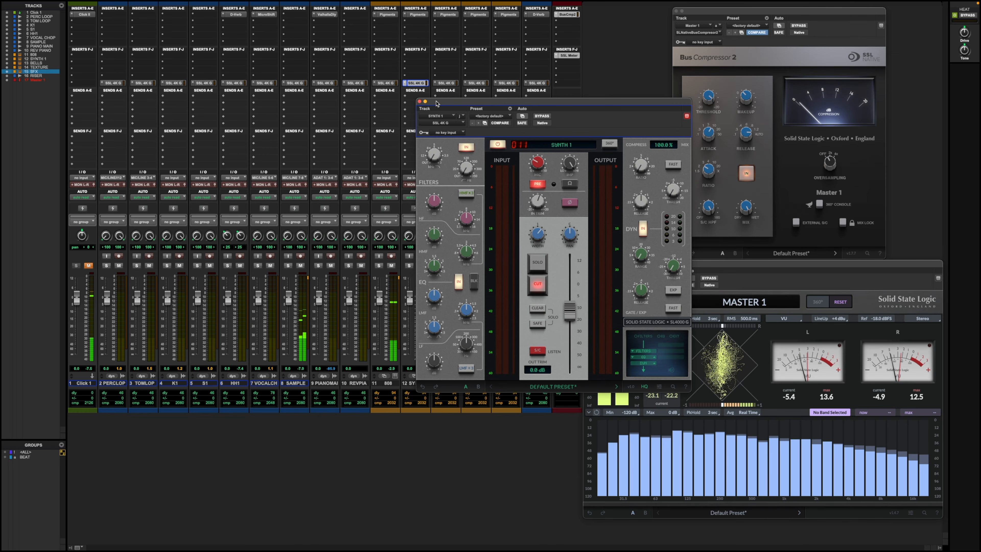
{"action": "left_click_drag", "start_coordinate": [437, 104], "coordinate": [564, 125]}
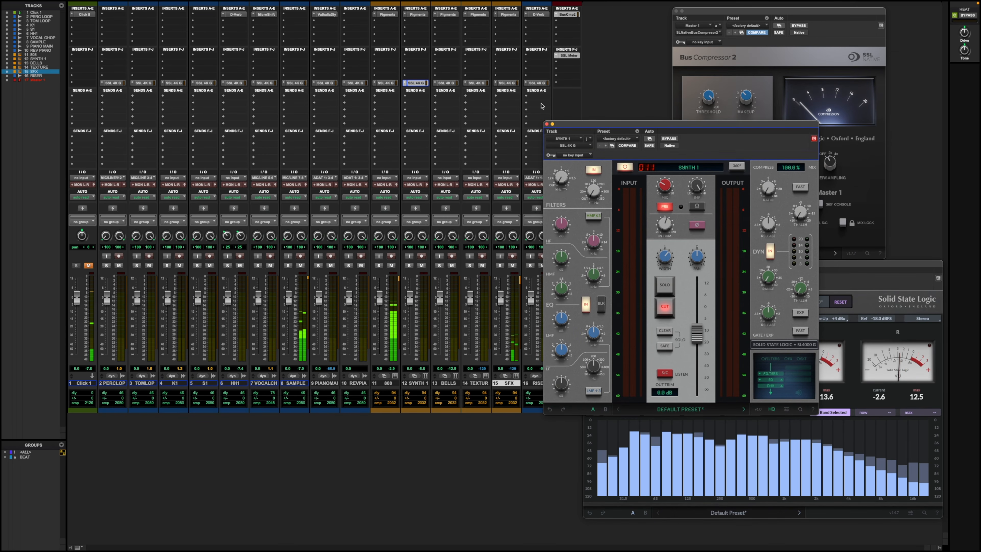
{"action": "left_click_drag", "start_coordinate": [625, 134], "coordinate": [568, 98]}
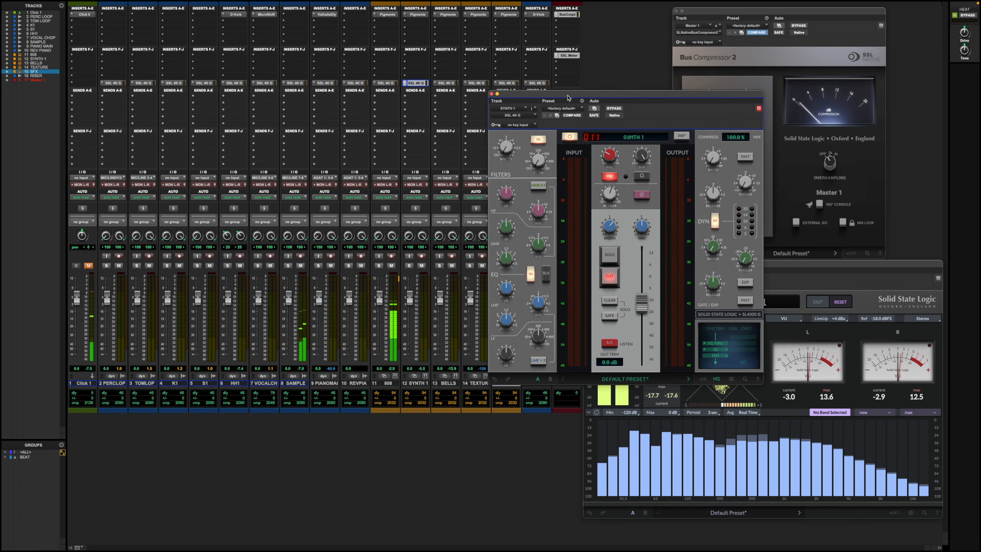
{"action": "key", "text": "super+equal"}
{"action": "mouse_move", "coordinate": [501, 235]}
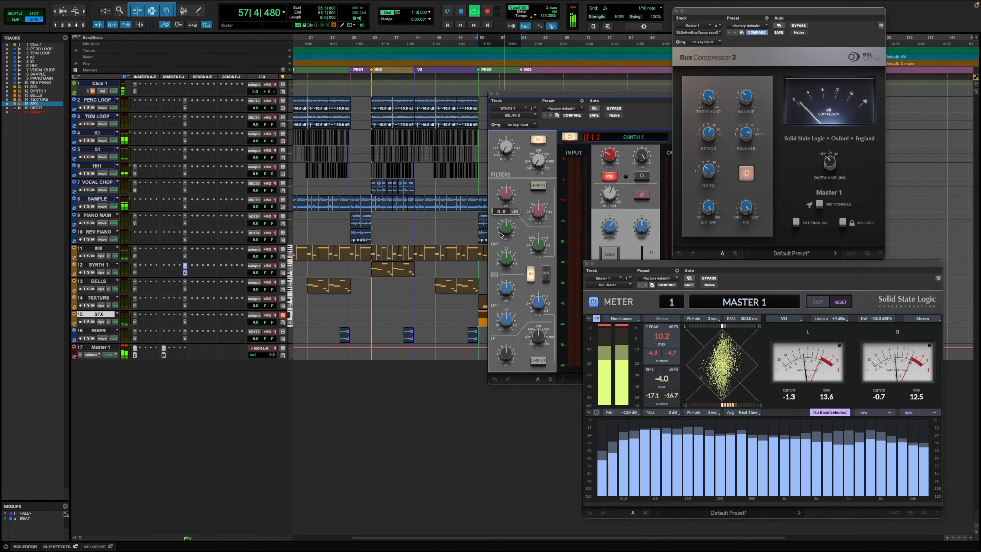
{"action": "left_click_drag", "start_coordinate": [510, 95], "coordinate": [622, 94]}
Play the TEXTURE clip in PRE3, with TEXTURE soloed in its channel strip and its fader at about -10 dB.
{"action": "left_click", "coordinate": [487, 308]}
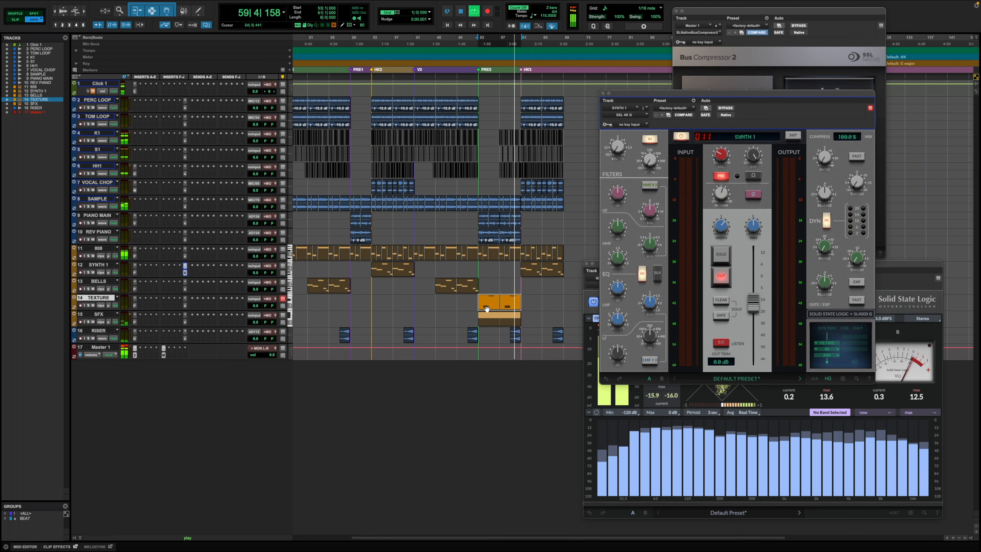
{"action": "key", "text": "space"}
{"action": "key", "text": "space"}
{"action": "left_click", "coordinate": [185, 298]}
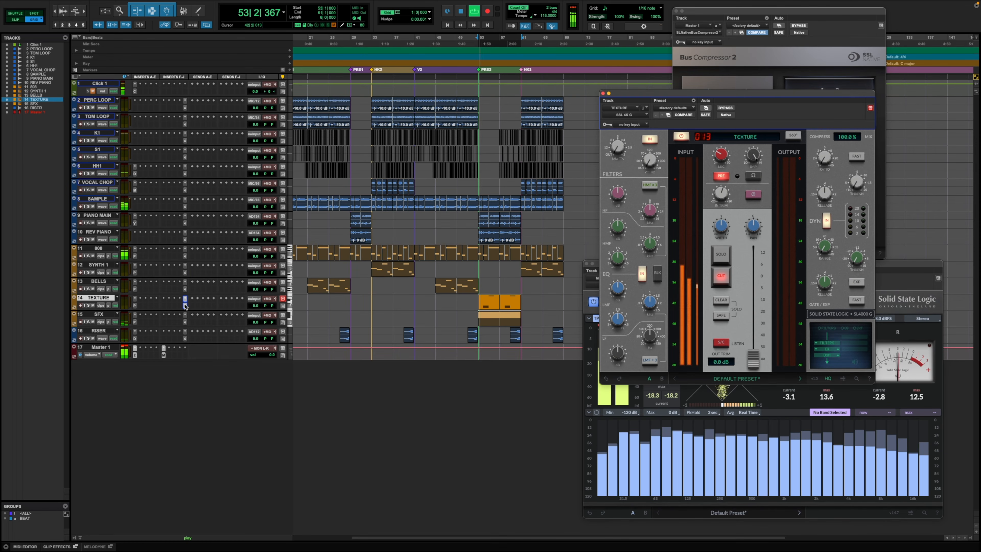
{"action": "mouse_move", "coordinate": [757, 231]}
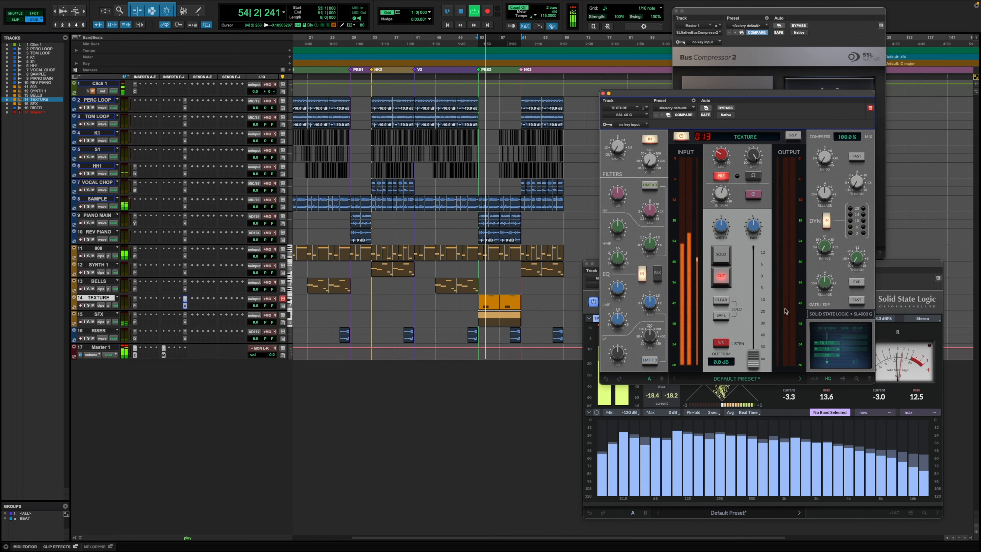
{"action": "left_click_drag", "start_coordinate": [753, 359], "coordinate": [753, 300]}
{"action": "left_click", "coordinate": [721, 256]}
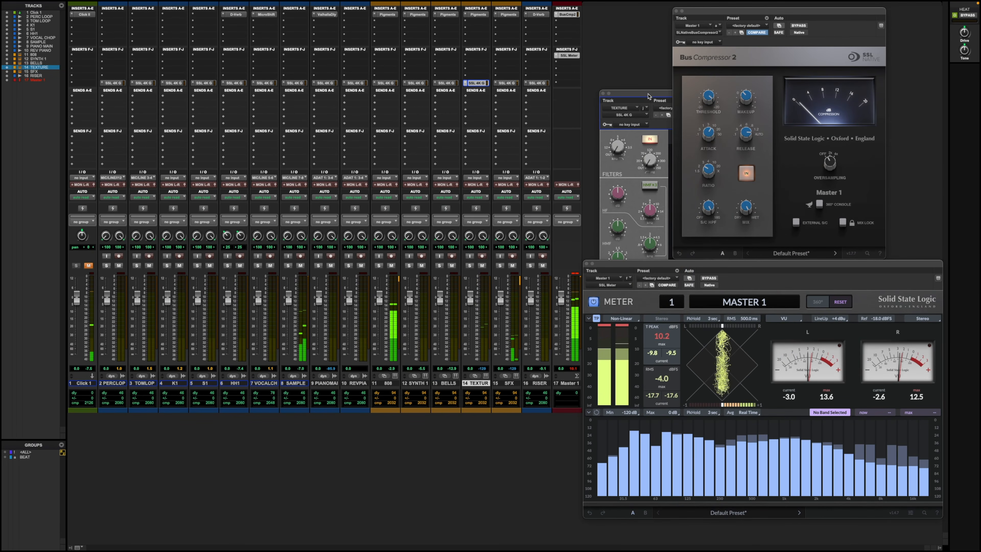
Bring the TEXTURE strip over the mixer, increase its stereo width and lower its fader to slightly below -14.9 dB.
{"action": "left_click_drag", "start_coordinate": [649, 97], "coordinate": [304, 52]}
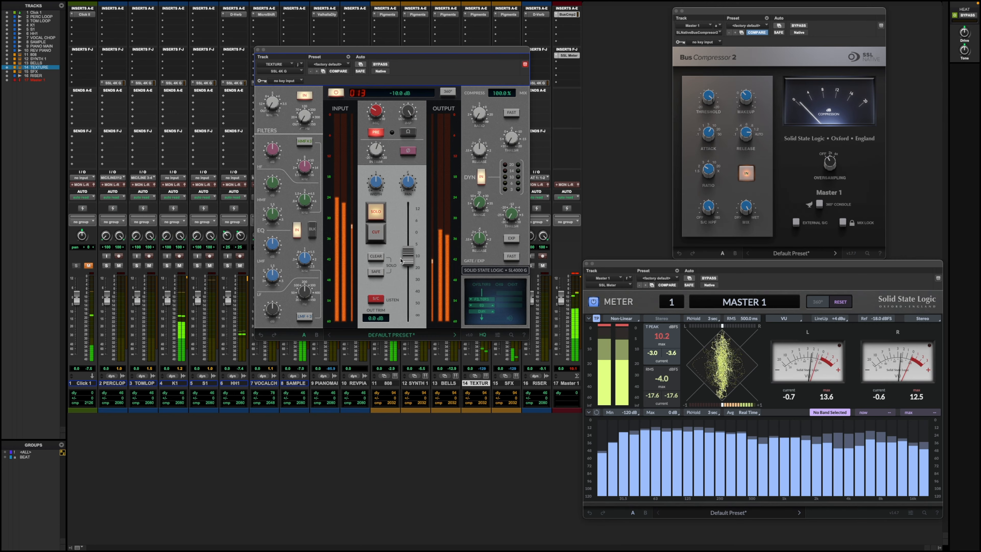
{"action": "left_click_drag", "start_coordinate": [403, 257], "coordinate": [403, 266]}
{"action": "left_click_drag", "start_coordinate": [383, 182], "coordinate": [384, 162]}
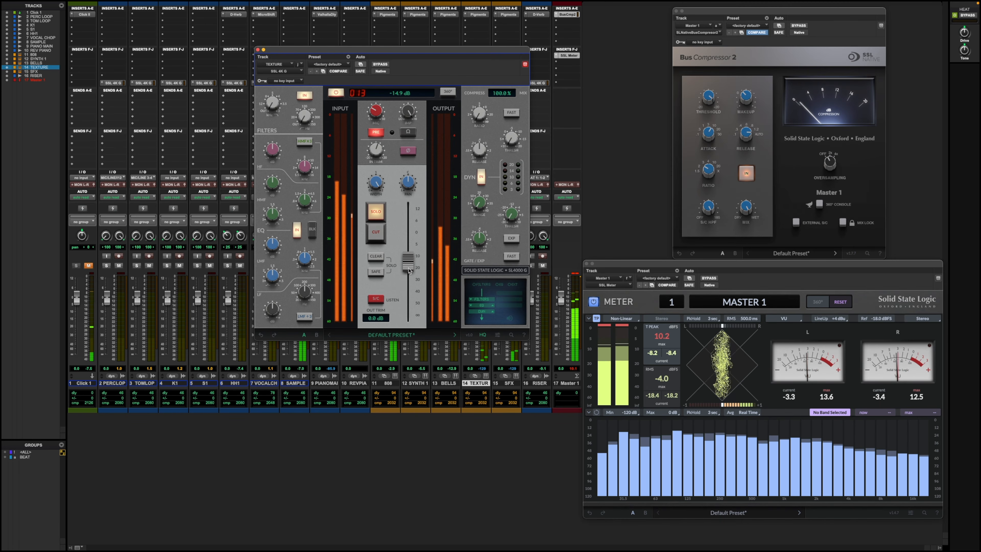
{"action": "left_click_drag", "start_coordinate": [409, 270], "coordinate": [410, 274]}
Set TEXTURE's compressor threshold to about -13.9 dB with a higher ratio, enable its preamp impedance at 1214 ohms, and close the strip.
{"action": "left_click_drag", "start_coordinate": [510, 140], "coordinate": [536, 96]}
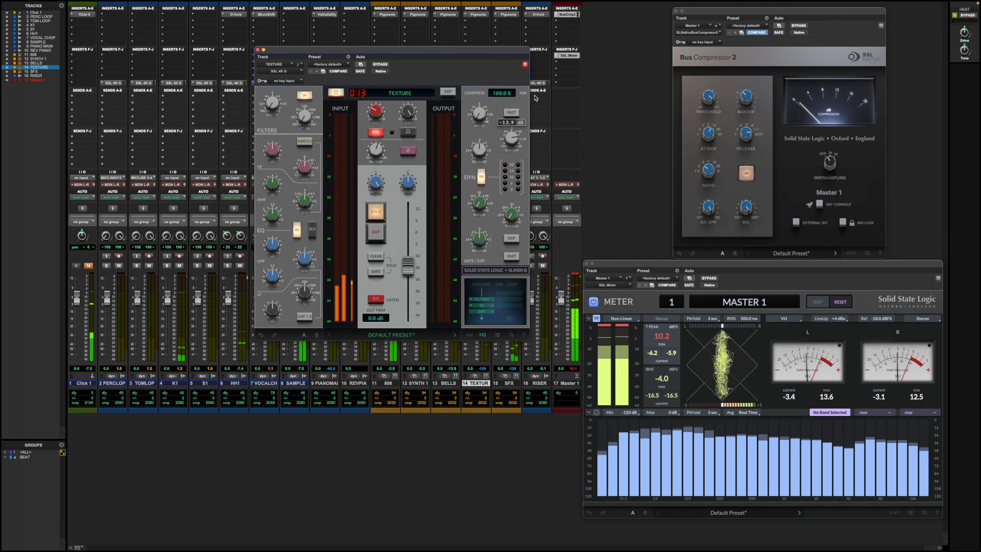
{"action": "left_click_drag", "start_coordinate": [480, 113], "coordinate": [496, 86]}
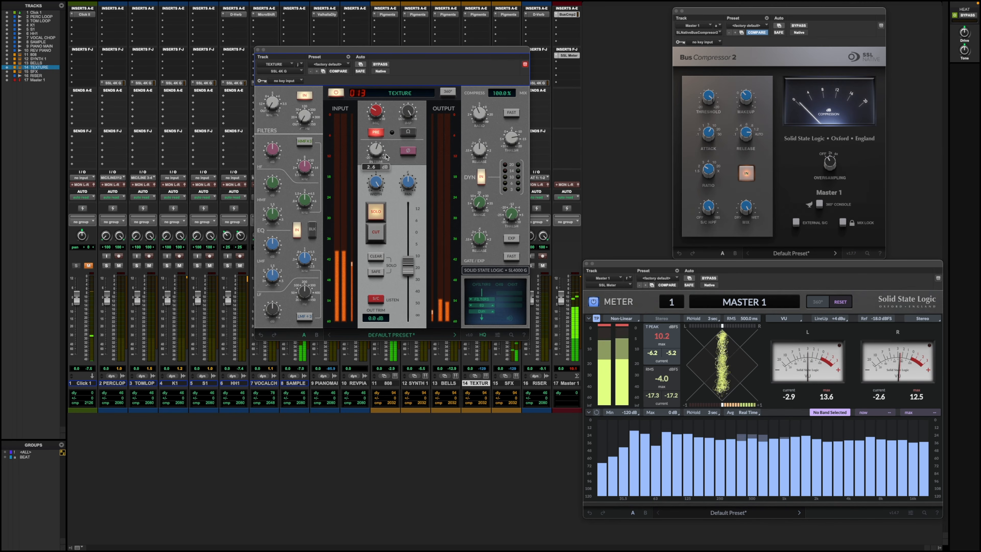
{"action": "left_click", "coordinate": [409, 132]}
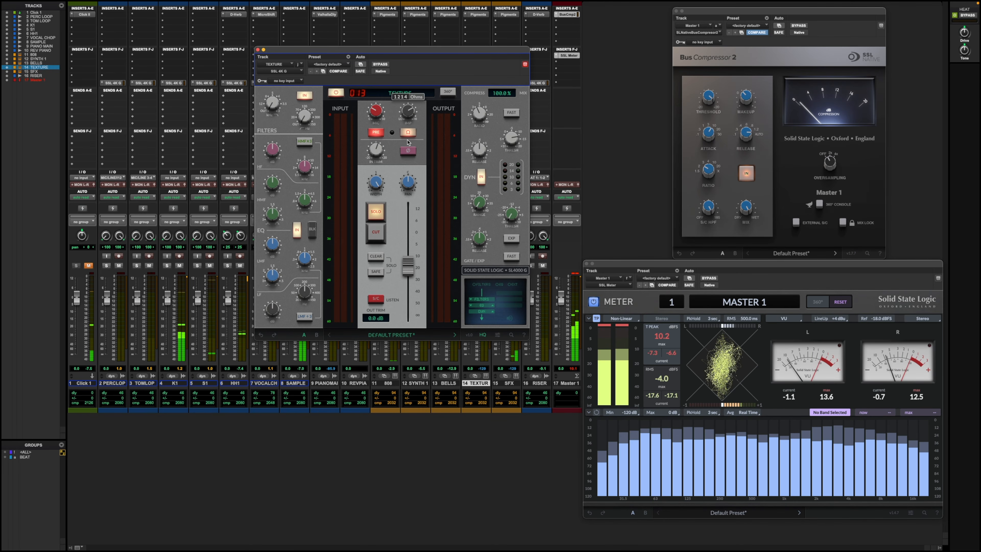
{"action": "left_click", "coordinate": [257, 49]}
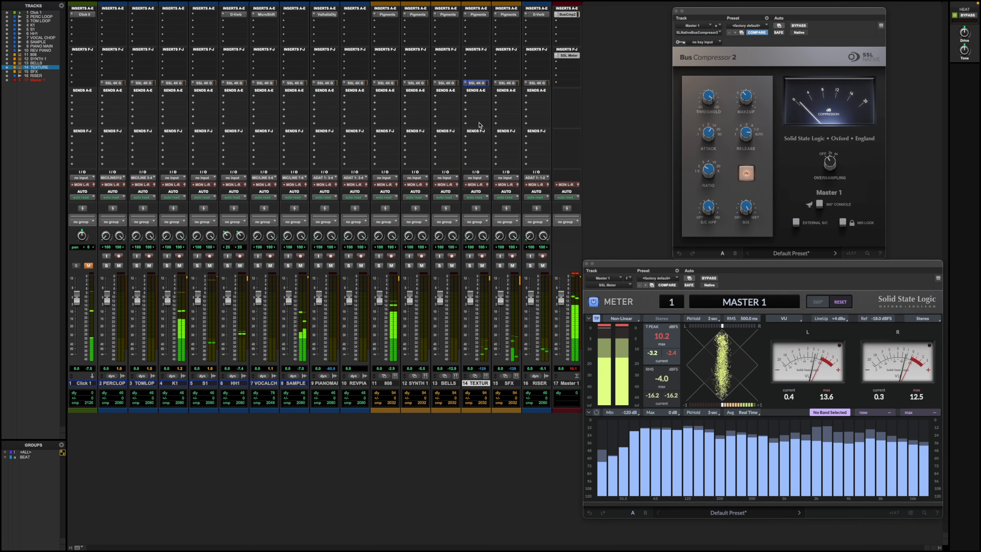
Play the two SYNTH 1 clips in the HK3 section and solo SYNTH 1 in its channel strip.
{"action": "key", "text": "super+equal"}
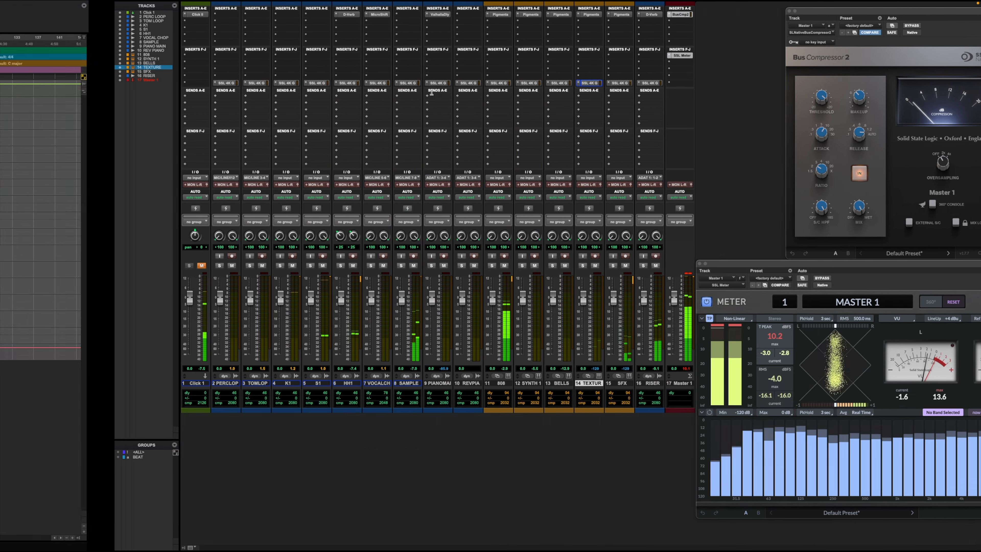
{"action": "left_click", "coordinate": [530, 270]}
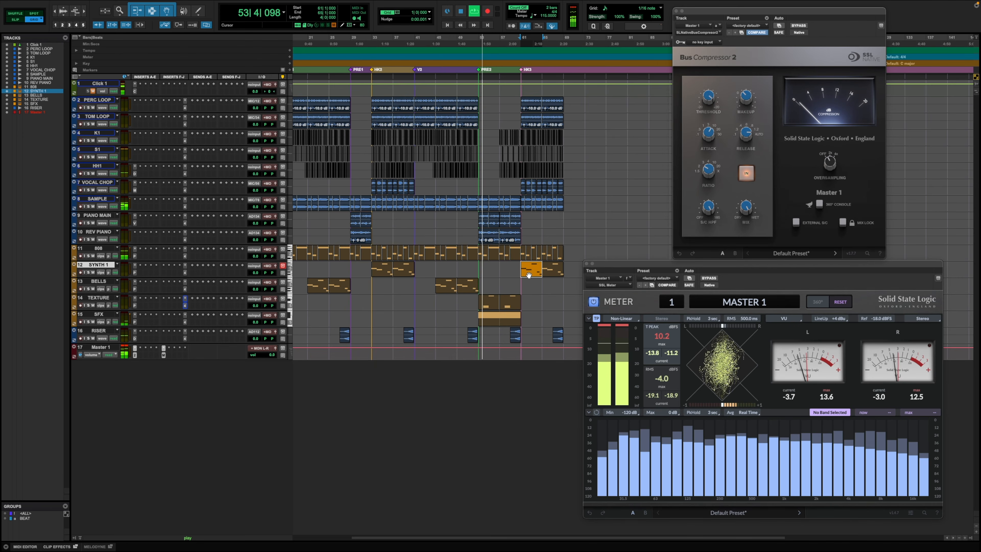
{"action": "left_click", "coordinate": [551, 270], "text": "shift"}
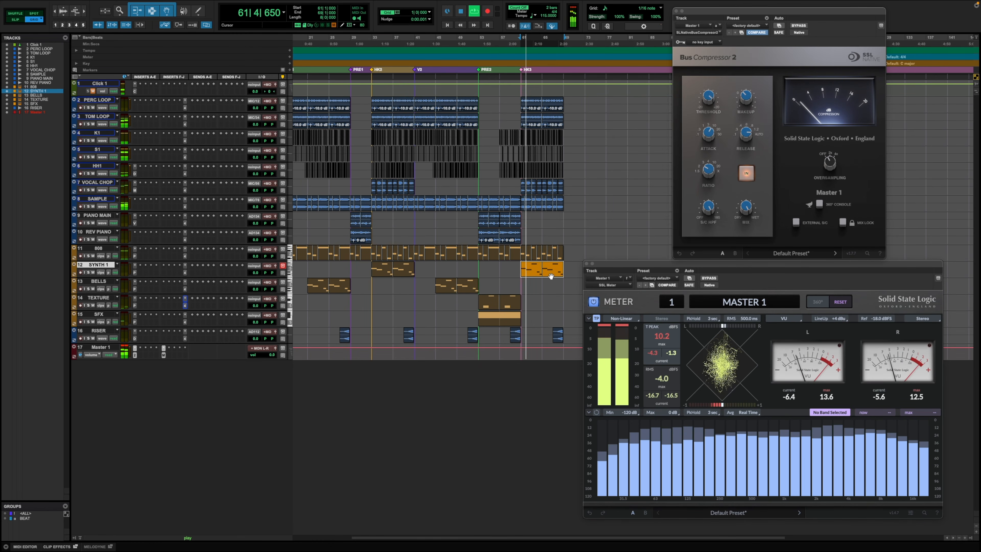
{"action": "key", "text": "super+equal"}
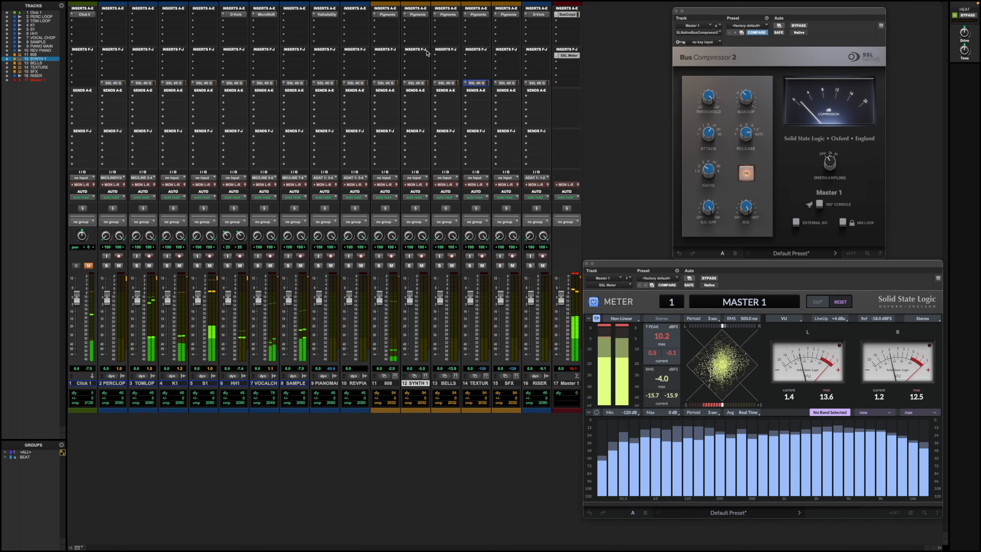
{"action": "left_click", "coordinate": [415, 82]}
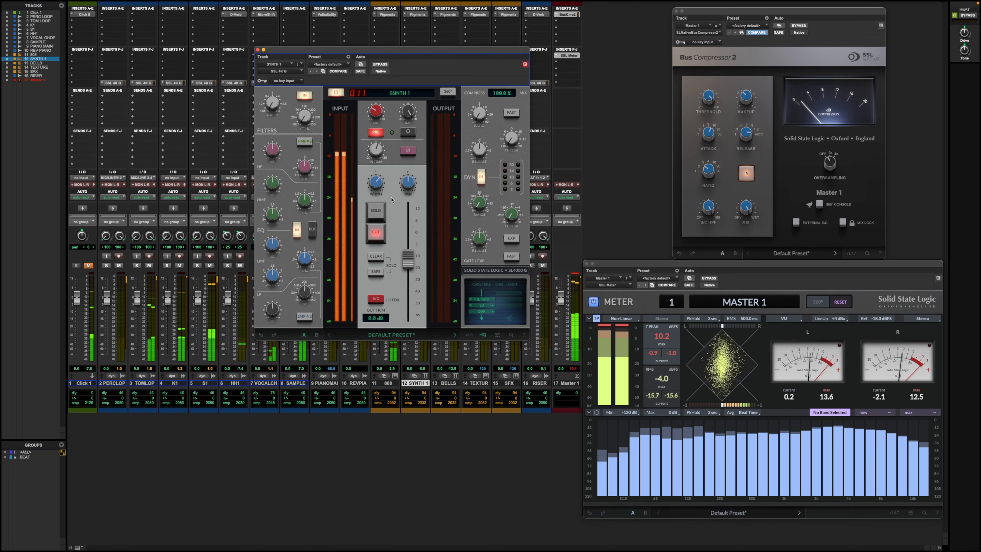
{"action": "left_click", "coordinate": [376, 211]}
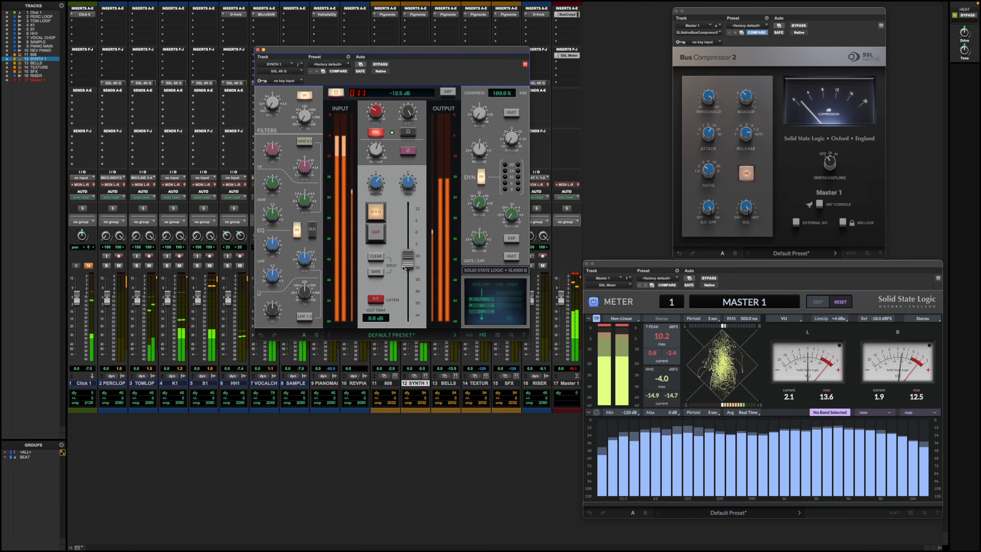
Set SYNTH 1's compressor threshold to about -9.3 dB, lower its fader to about -16.6 dB, and close the strip.
{"action": "left_click_drag", "start_coordinate": [406, 269], "coordinate": [406, 270]}
{"action": "left_click_drag", "start_coordinate": [484, 111], "coordinate": [492, 88]}
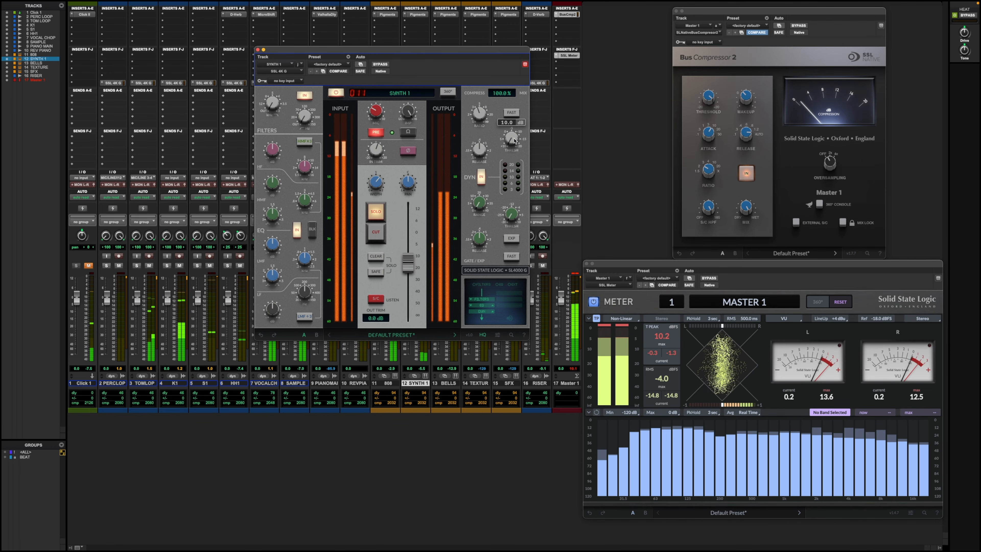
{"action": "left_click_drag", "start_coordinate": [515, 137], "coordinate": [530, 95]}
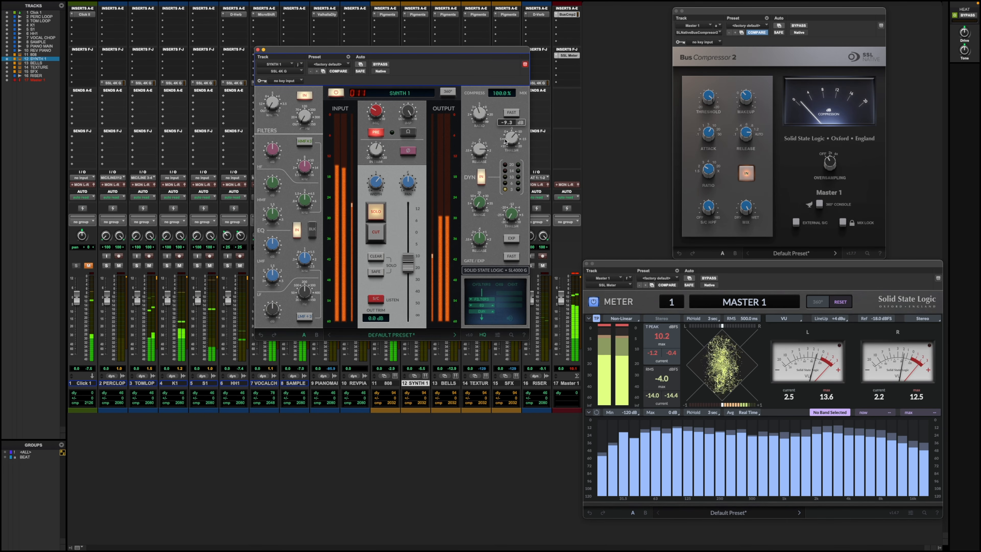
{"action": "mouse_move", "coordinate": [412, 263]}
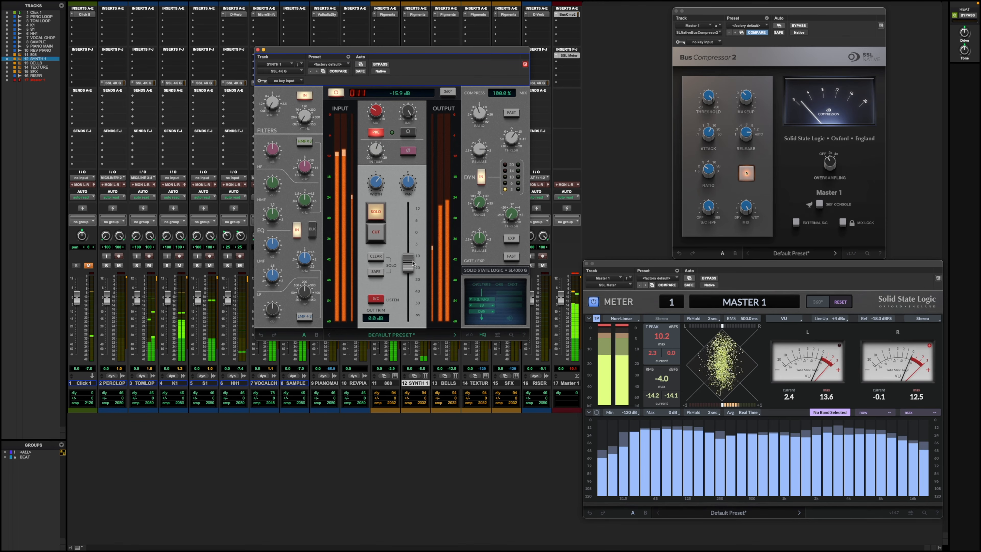
{"action": "left_click_drag", "start_coordinate": [410, 264], "coordinate": [409, 264]}
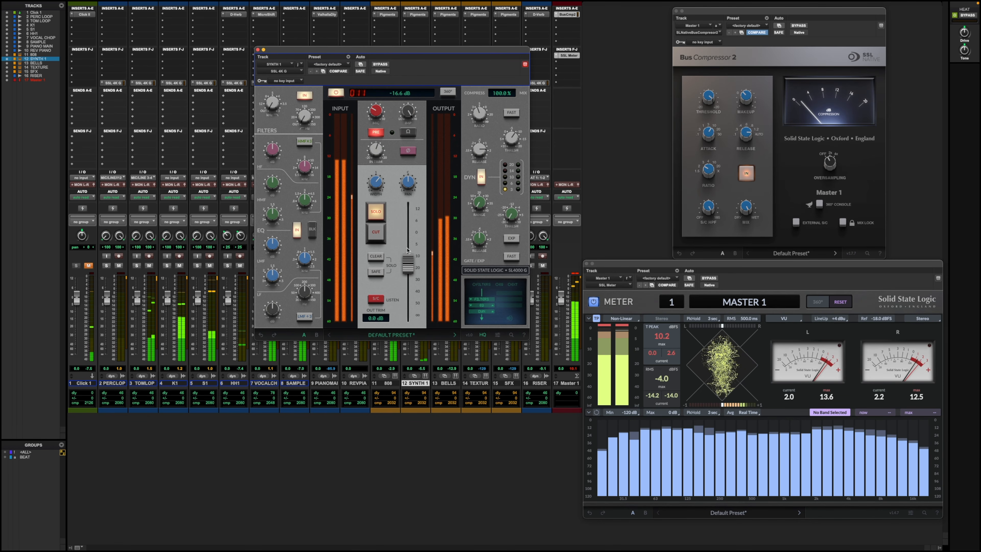
{"action": "left_click", "coordinate": [258, 50]}
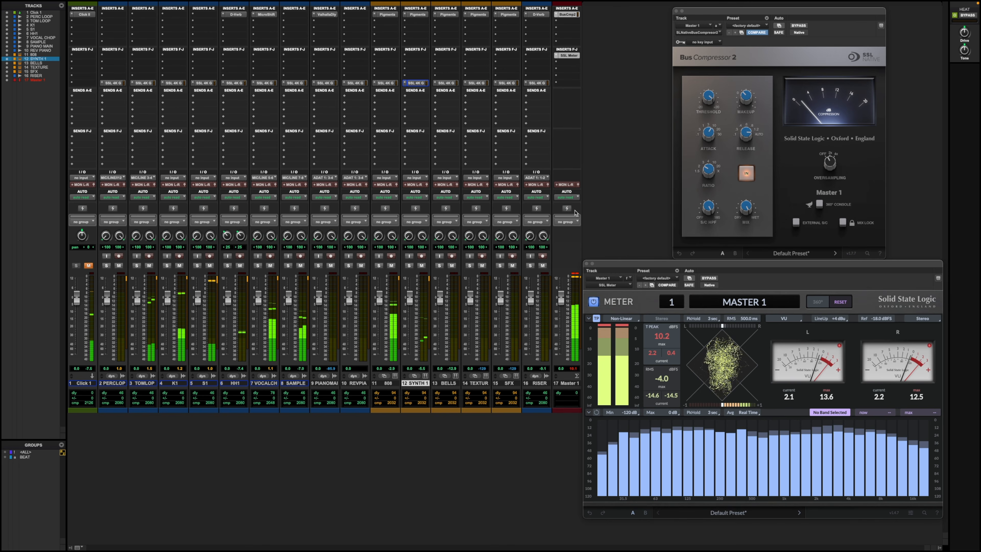
Fine-tune the make-up gain of Bus Compressor 2 on Master 1 and stop playback.
{"action": "left_click", "coordinate": [713, 101]}
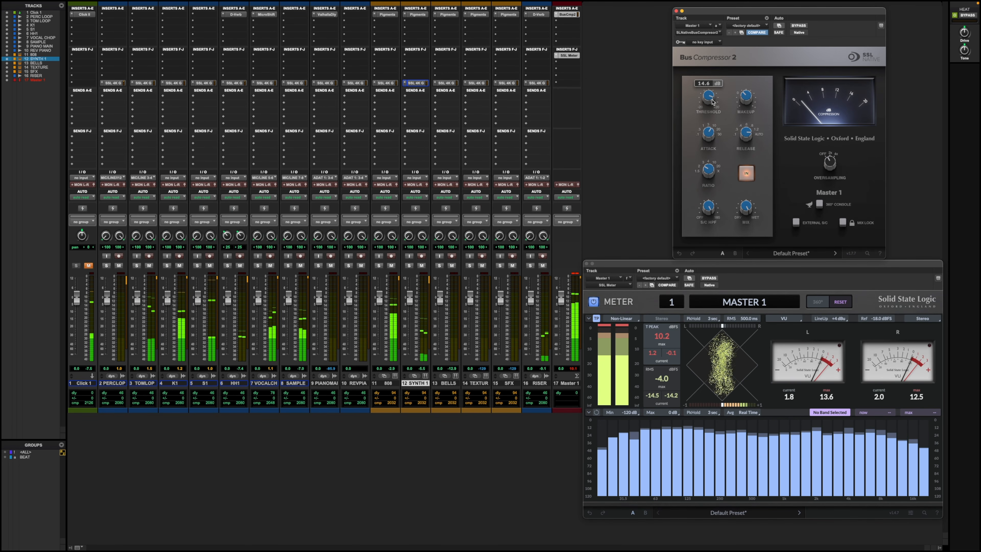
{"action": "mouse_move", "coordinate": [749, 103]}
{"action": "left_click_drag", "start_coordinate": [749, 103], "coordinate": [744, 99]}
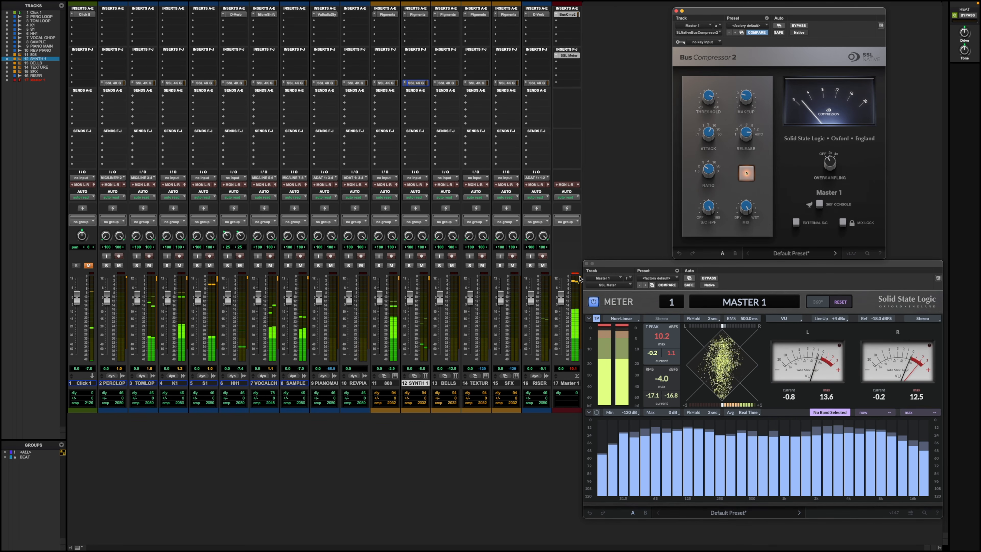
{"action": "left_click_drag", "start_coordinate": [751, 99], "coordinate": [753, 93]}
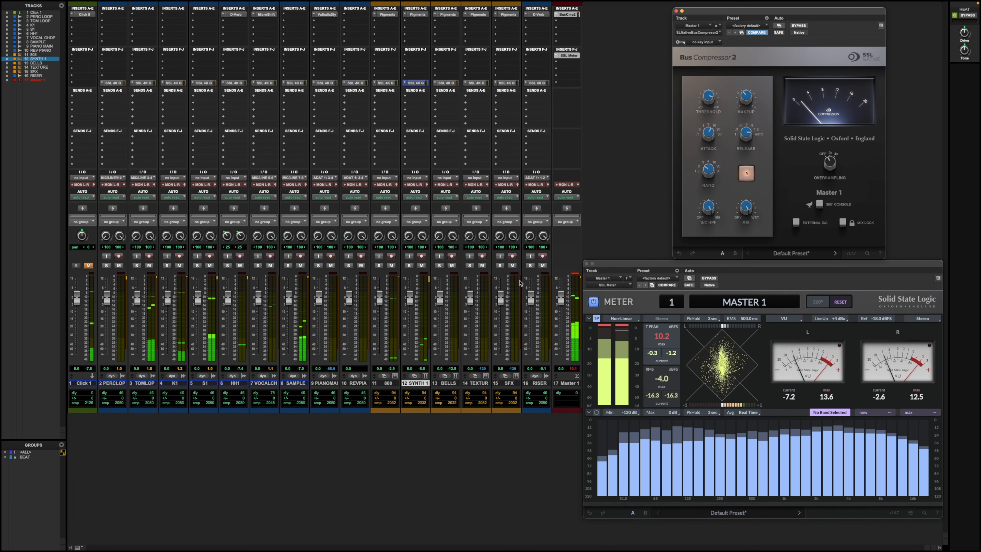
{"action": "key", "text": "space"}
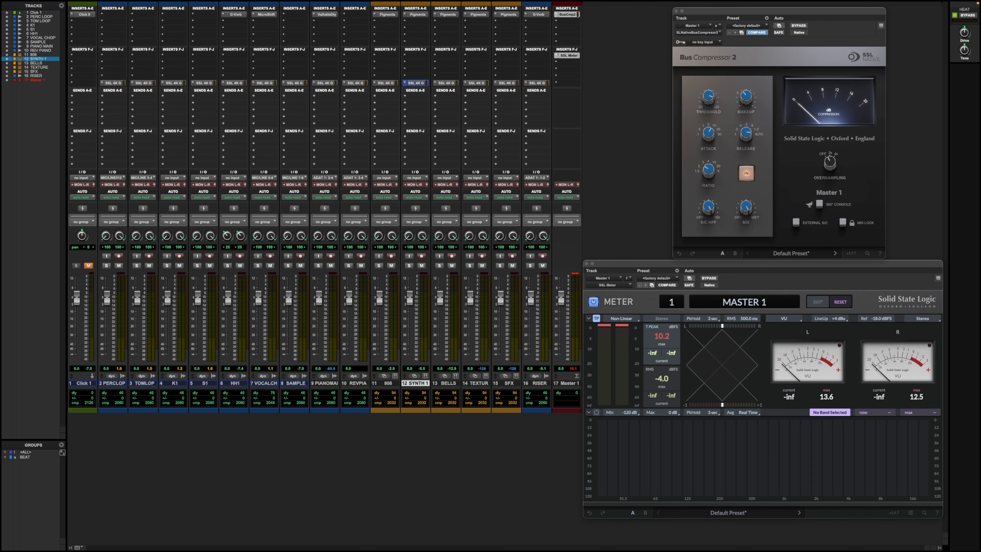
Open the PERC LOOP strip and examine its impedance control, output settings and compressor auto make-up options, closing the settings when done.
{"action": "left_click", "coordinate": [112, 82]}
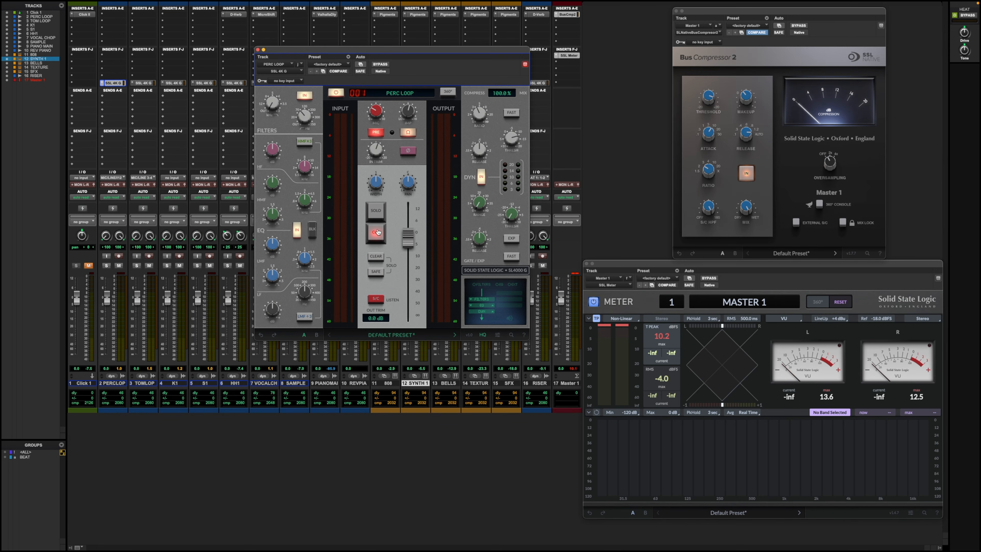
{"action": "mouse_move", "coordinate": [268, 190]}
{"action": "mouse_move", "coordinate": [408, 113]}
{"action": "mouse_move", "coordinate": [411, 112]}
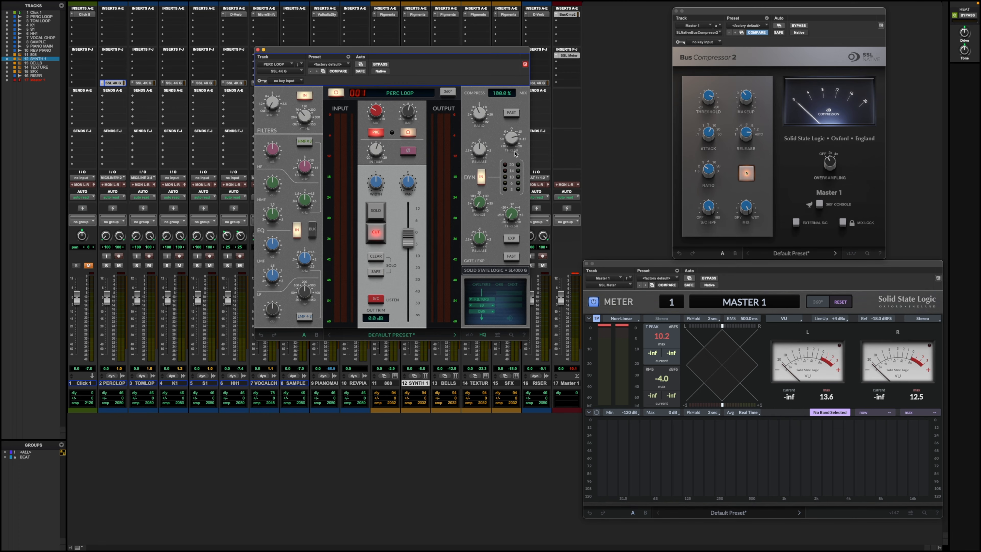
{"action": "left_click", "coordinate": [497, 335]}
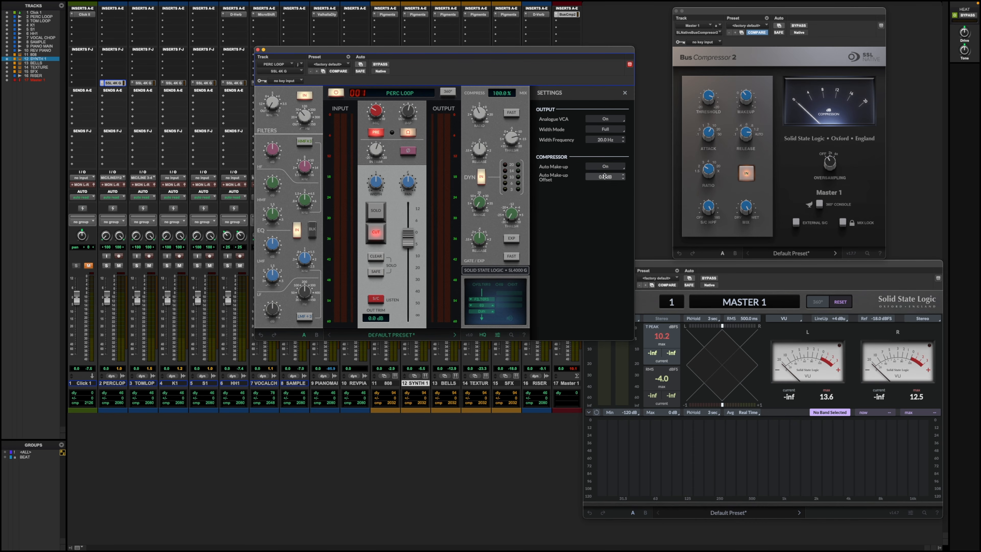
{"action": "left_click", "coordinate": [497, 336]}
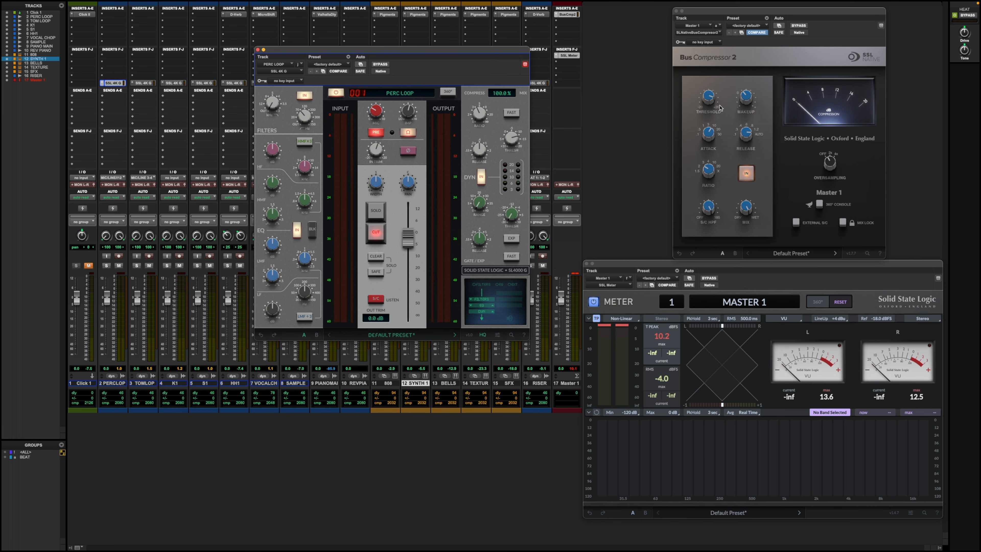
Review the SSL 4K G strips of S1, HH1, VOCAL CHOP, SAMPLE and 808, moving the plugin window clear of the inserts.
{"action": "mouse_move", "coordinate": [707, 107]}
{"action": "left_click", "coordinate": [144, 83]}
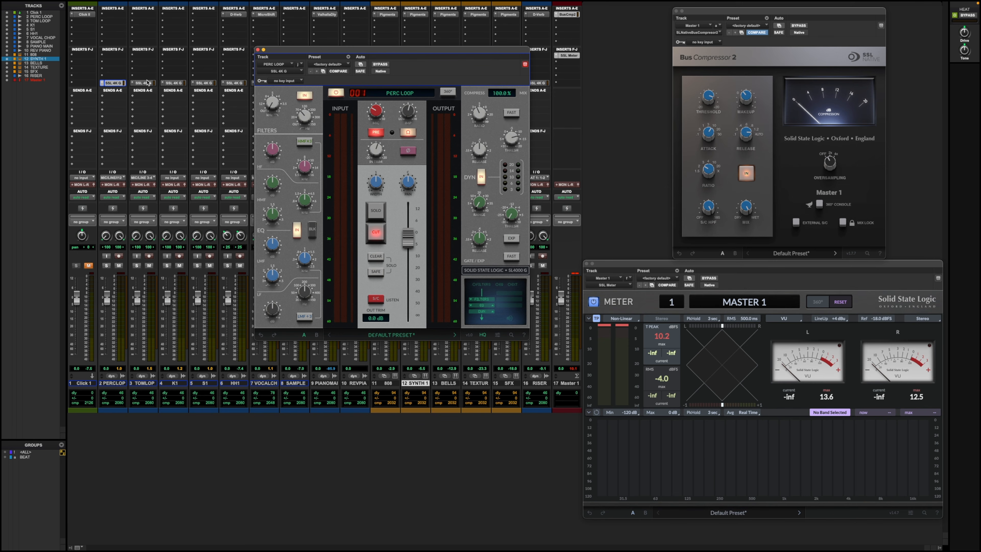
{"action": "left_click", "coordinate": [174, 83]}
{"action": "left_click", "coordinate": [210, 84]}
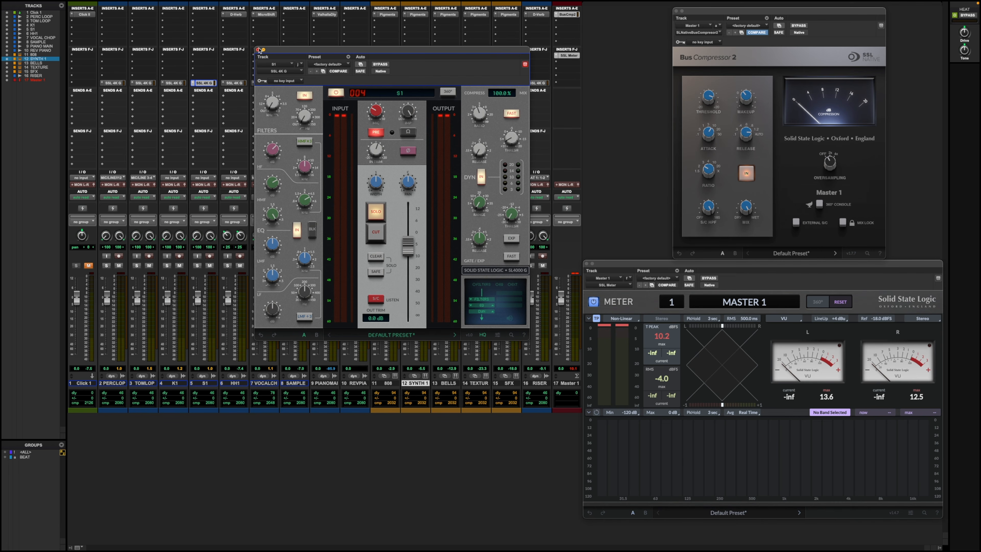
{"action": "left_click", "coordinate": [240, 84]}
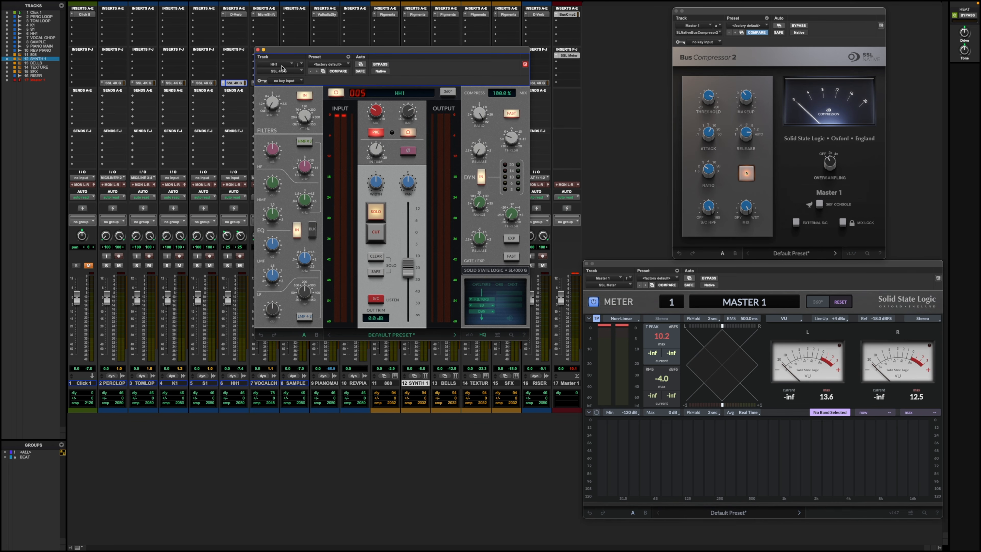
{"action": "left_click_drag", "start_coordinate": [283, 53], "coordinate": [354, 61]}
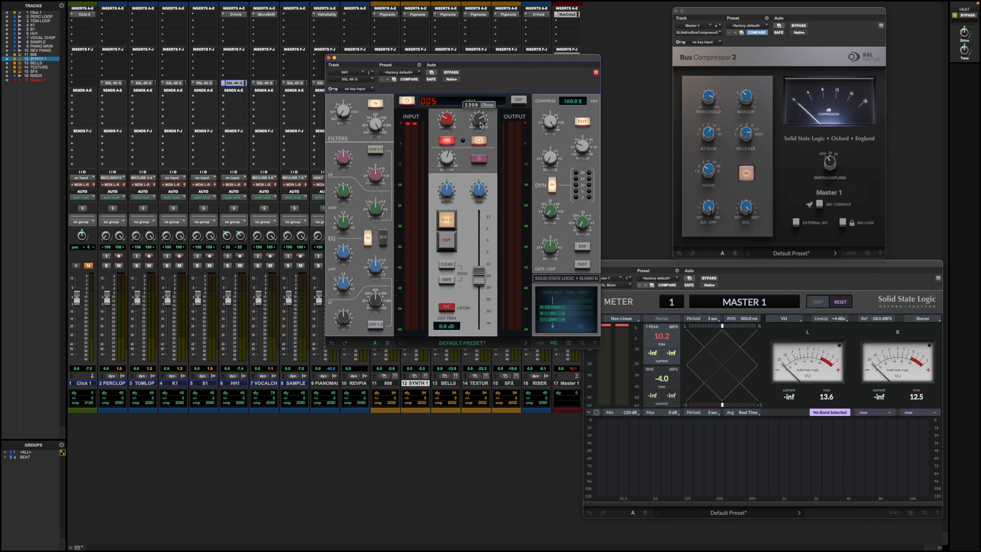
{"action": "left_click", "coordinate": [269, 84]}
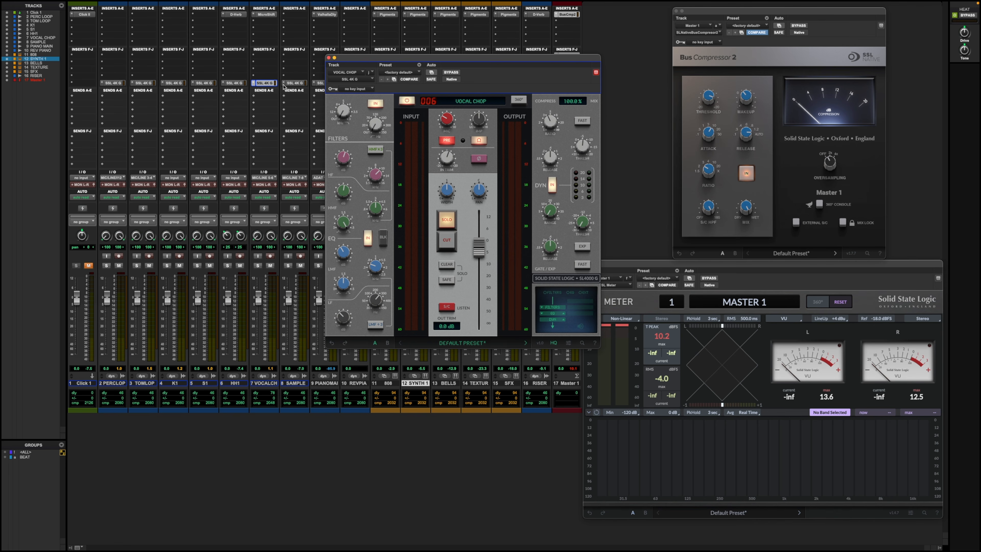
{"action": "left_click", "coordinate": [298, 83]}
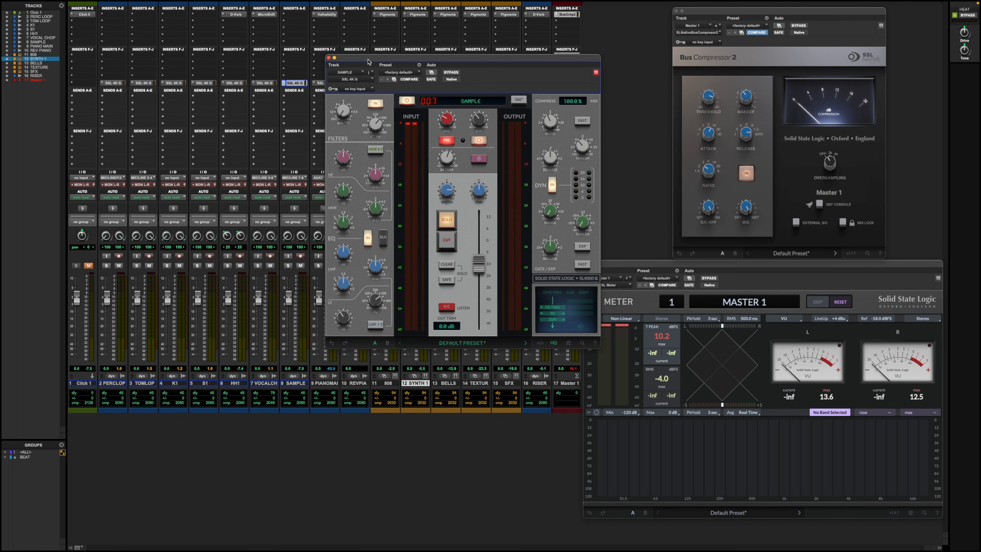
{"action": "left_click_drag", "start_coordinate": [369, 58], "coordinate": [455, 57]}
{"action": "left_click", "coordinate": [391, 83]}
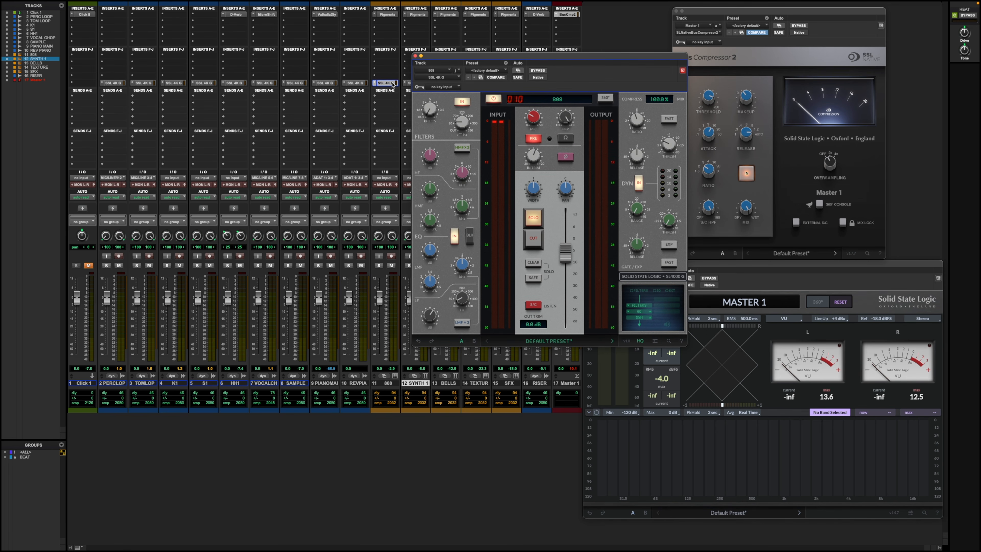
Examine the high-frequency EQ settings in the TOM LOOP channel strip.
{"action": "left_click", "coordinate": [120, 83]}
{"action": "left_click", "coordinate": [144, 83]}
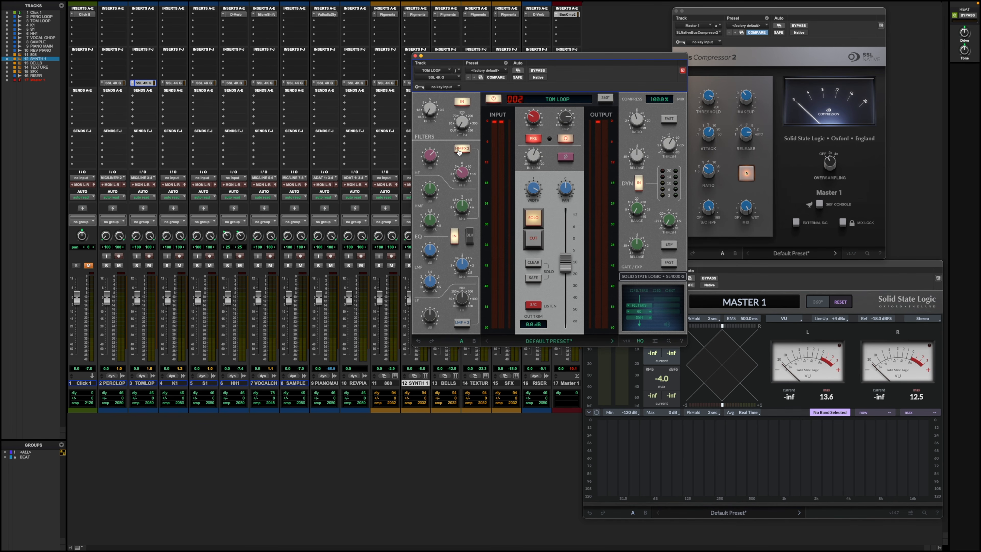
{"action": "mouse_move", "coordinate": [468, 168]}
{"action": "mouse_move", "coordinate": [427, 157]}
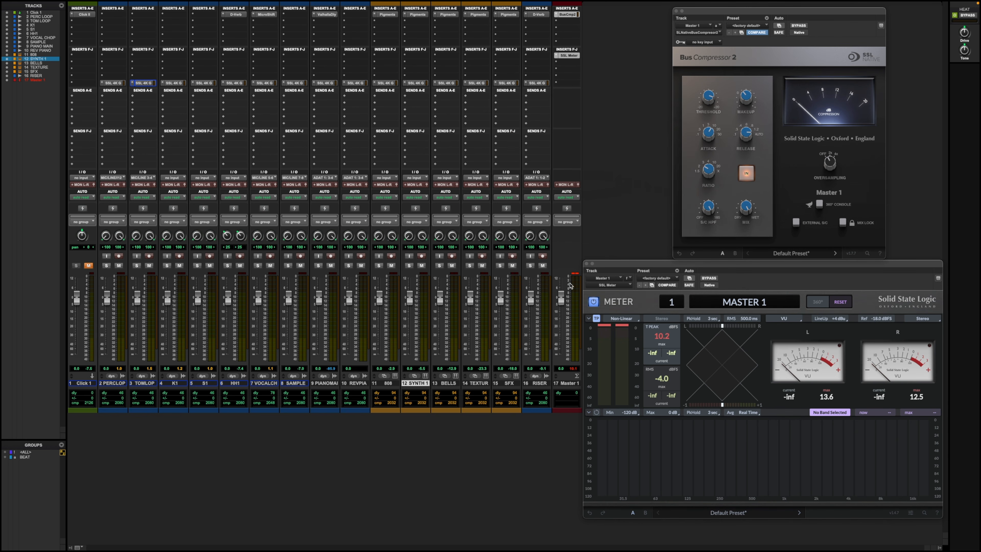
Clear the clip indicators on Master 1 and its SSL Meter, and activate the BEAT mix group.
{"action": "left_click", "coordinate": [575, 274]}
{"action": "left_click", "coordinate": [604, 324]}
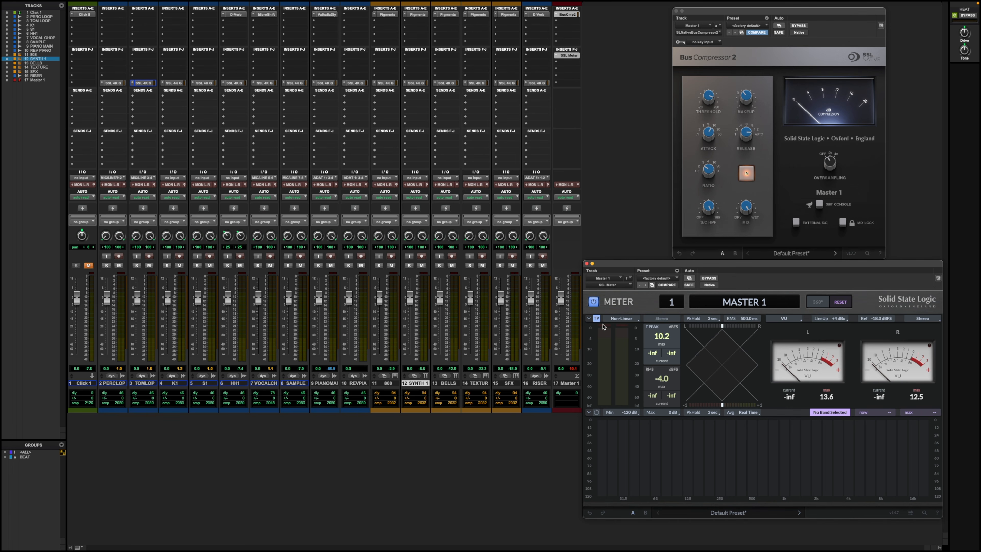
{"action": "left_click", "coordinate": [24, 456]}
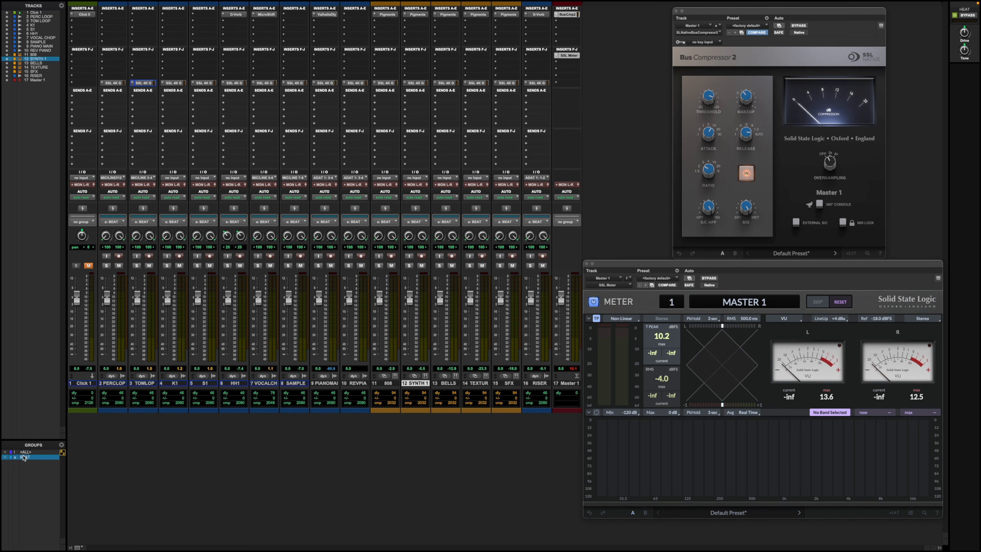
Toggle PERC LOOP's cut on and off, and turn off solo in the TOM LOOP strip.
{"action": "left_click", "coordinate": [112, 83]}
{"action": "left_click", "coordinate": [532, 240]}
{"action": "left_click", "coordinate": [533, 240]}
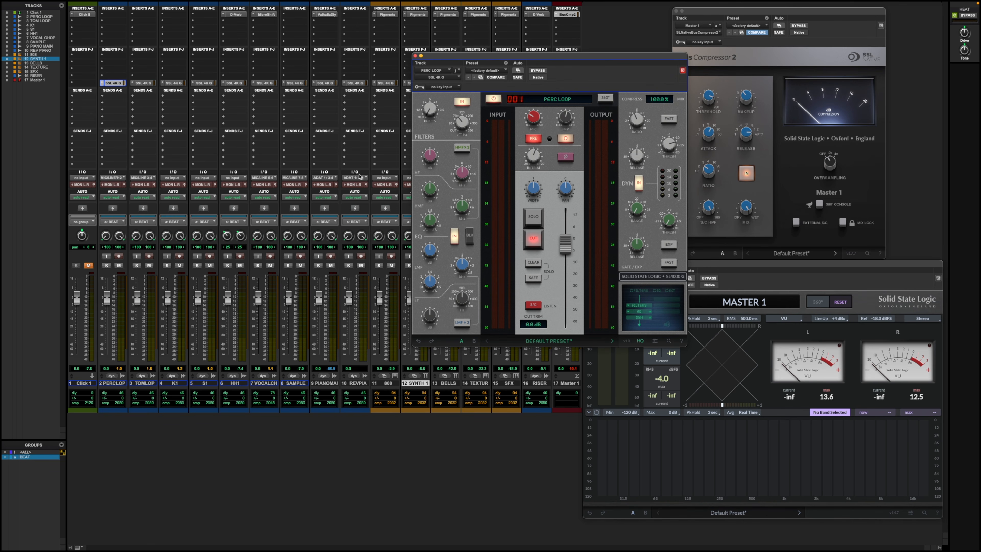
{"action": "left_click", "coordinate": [150, 84]}
{"action": "left_click", "coordinate": [533, 218]}
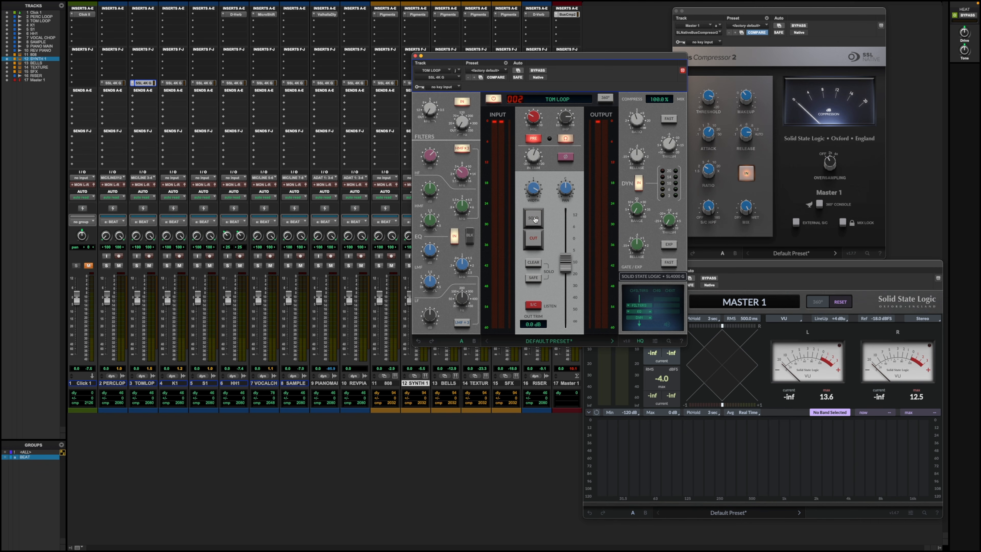
Check the solo and cut states in the PERC LOOP, S1 and 808 channel strips.
{"action": "left_click", "coordinate": [119, 82]}
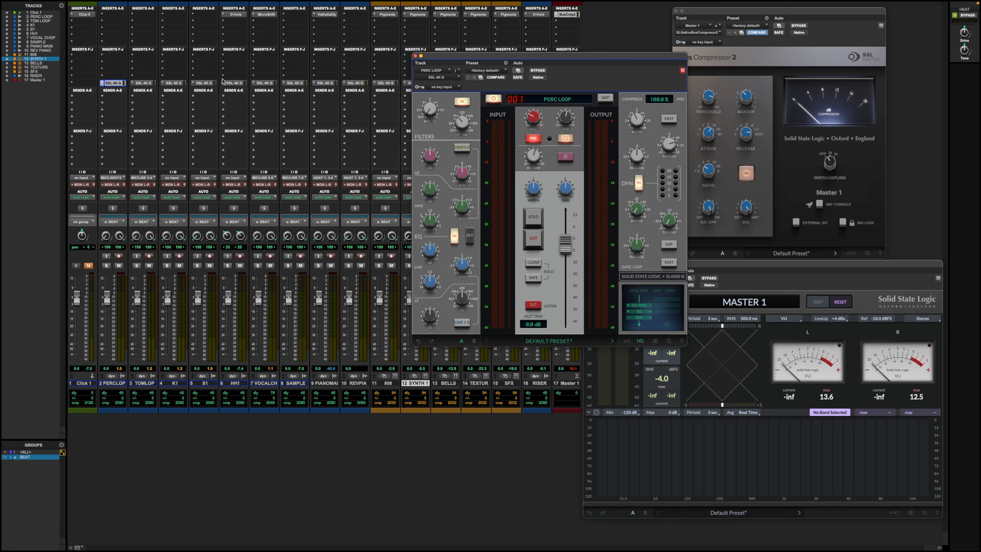
{"action": "left_click", "coordinate": [212, 83]}
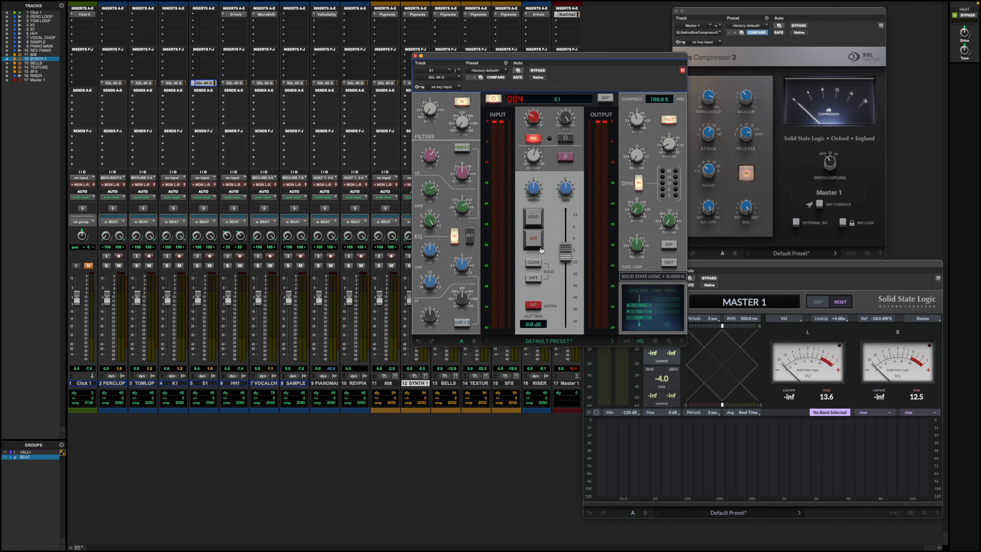
{"action": "left_click", "coordinate": [346, 83]}
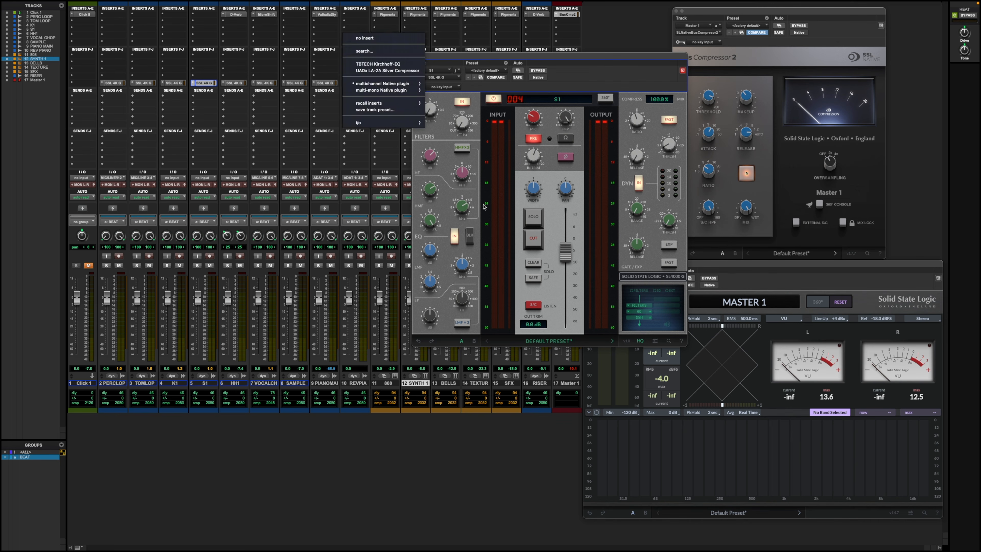
{"action": "key", "text": "Escape"}
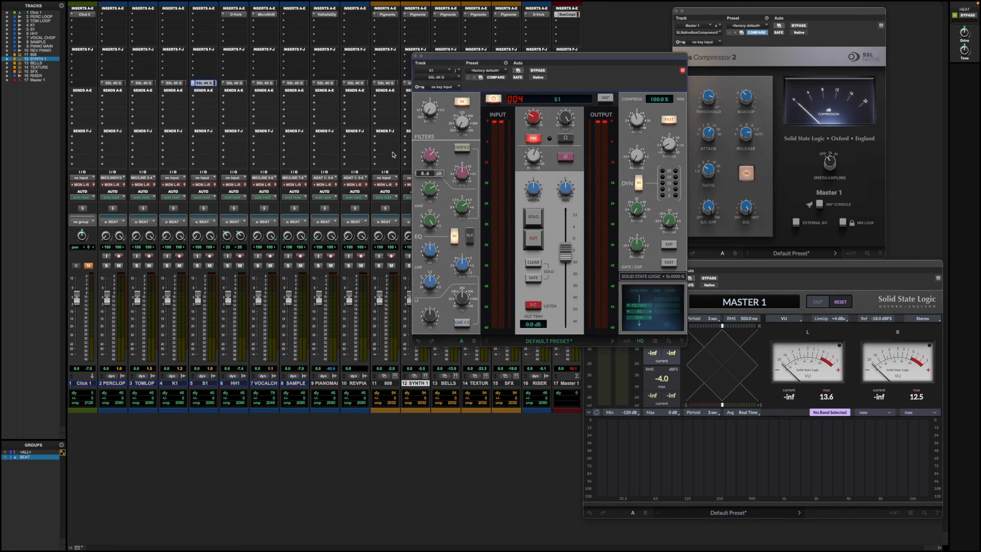
{"action": "left_click", "coordinate": [358, 84]}
{"action": "left_click", "coordinate": [396, 84]}
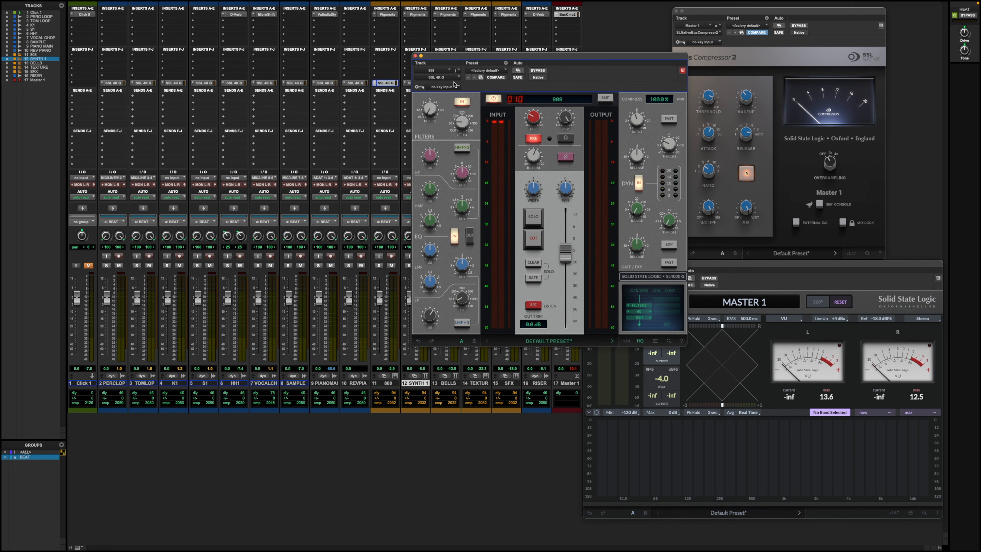
Open the BELLS channel strip and move it over the mixer, clear of the Bus Compressor 2 and Meter windows.
{"action": "left_click_drag", "start_coordinate": [464, 57], "coordinate": [509, 108]}
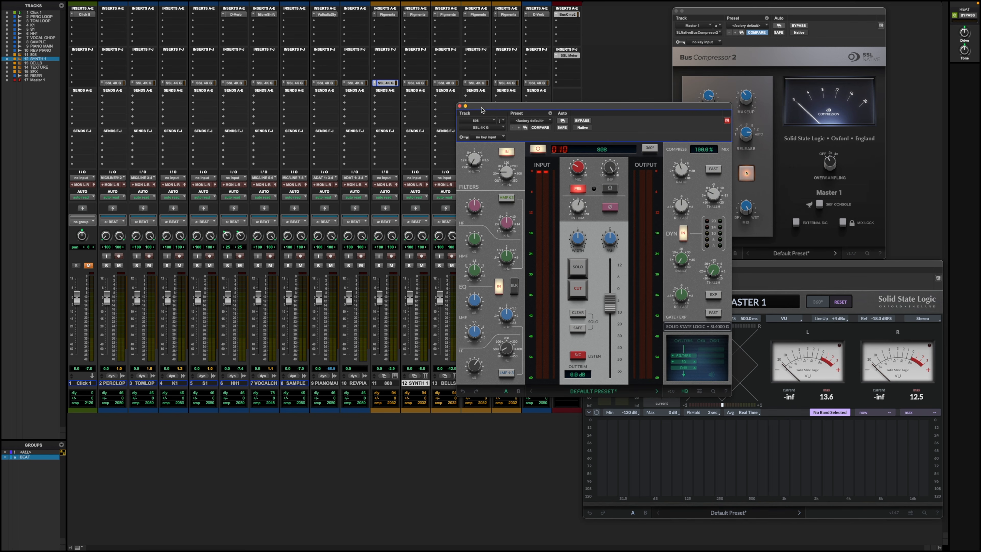
{"action": "left_click", "coordinate": [446, 82]}
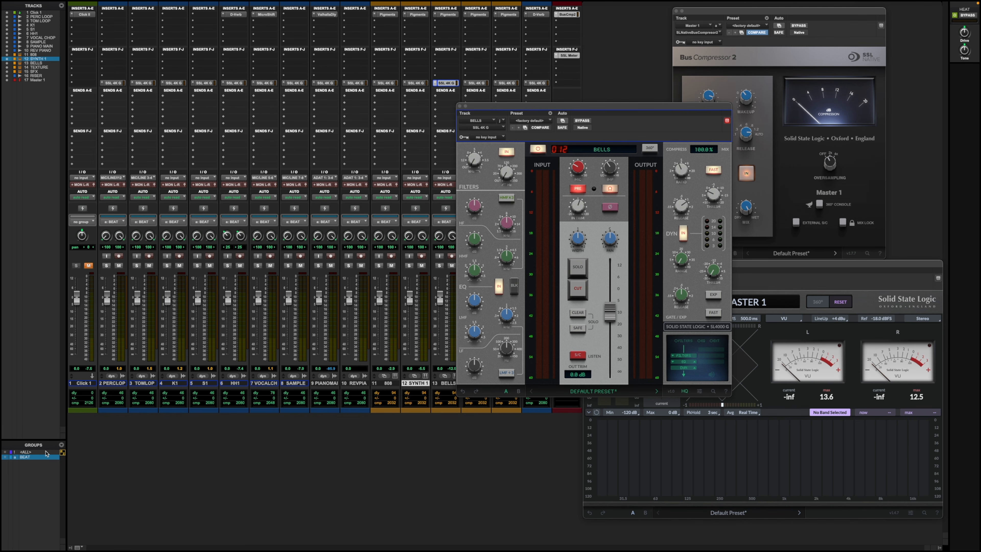
{"action": "mouse_move", "coordinate": [608, 319]}
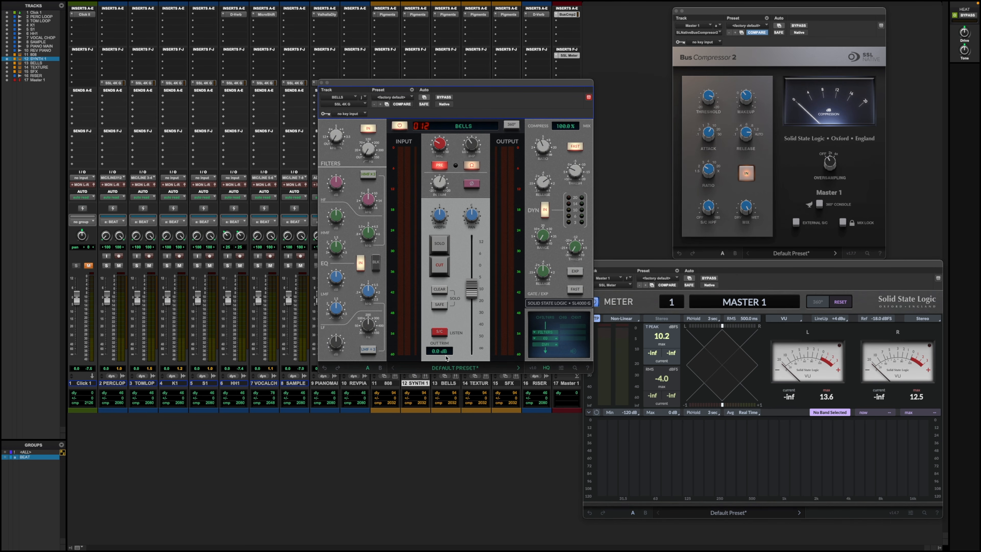
{"action": "left_click_drag", "start_coordinate": [457, 86], "coordinate": [317, 79]}
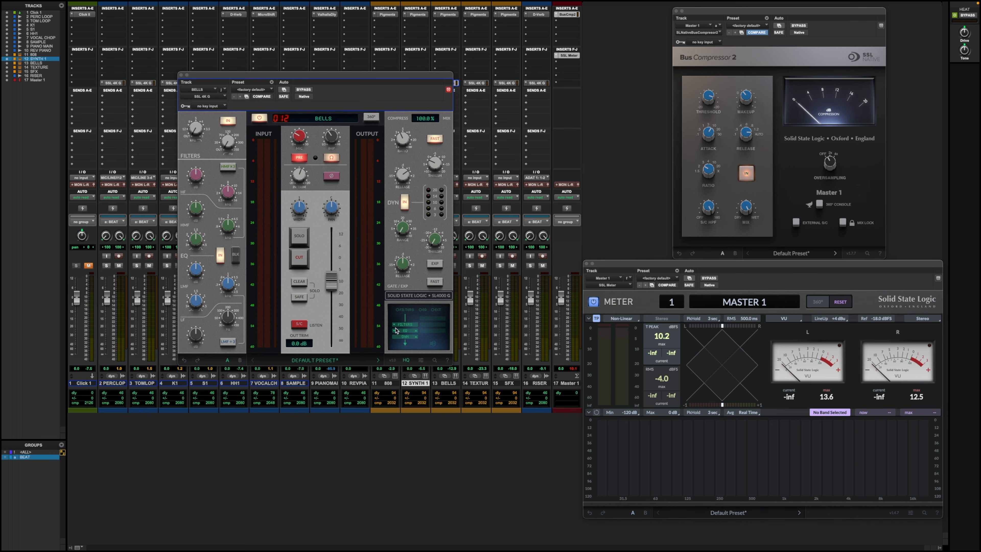
Set the output trim in the BELLS channel strip to -6.9 dB during playback, stop playback, and clear Master 1's clip indicator.
{"action": "left_click", "coordinate": [298, 343]}
{"action": "key", "text": "space"}
{"action": "left_click_drag", "start_coordinate": [297, 343], "coordinate": [297, 351]}
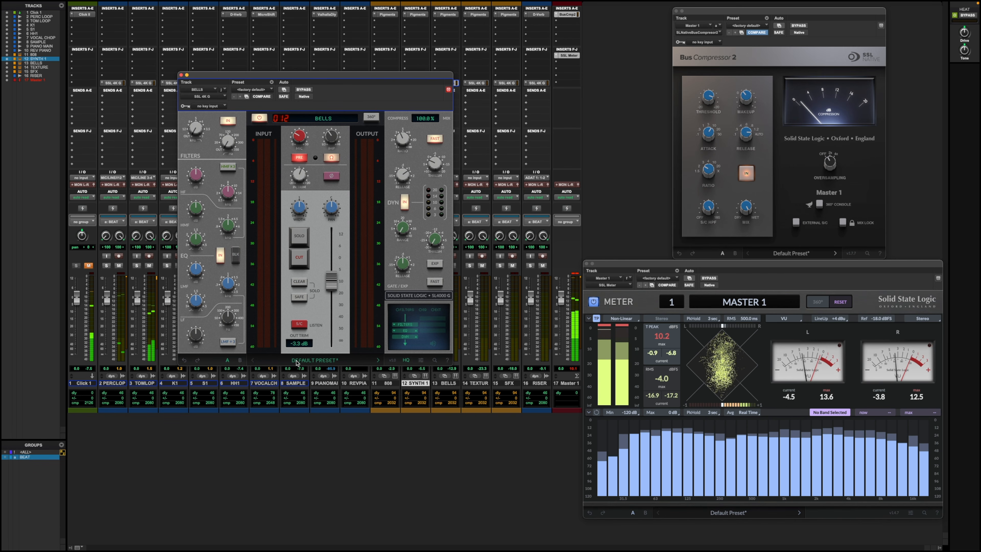
{"action": "scroll", "coordinate": [296, 345], "scroll_direction": "down", "scroll_amount": 5}
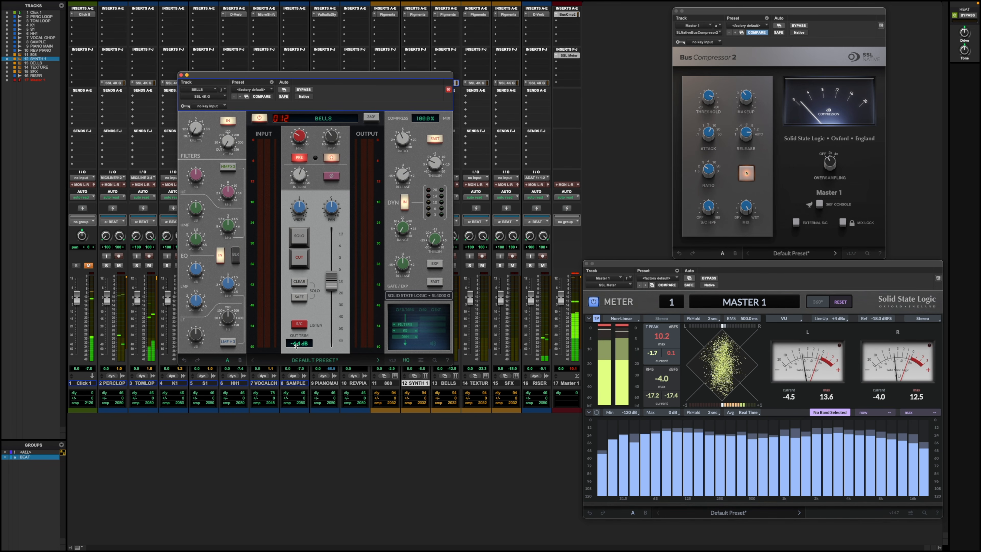
{"action": "scroll", "coordinate": [295, 345], "scroll_direction": "down", "scroll_amount": 5}
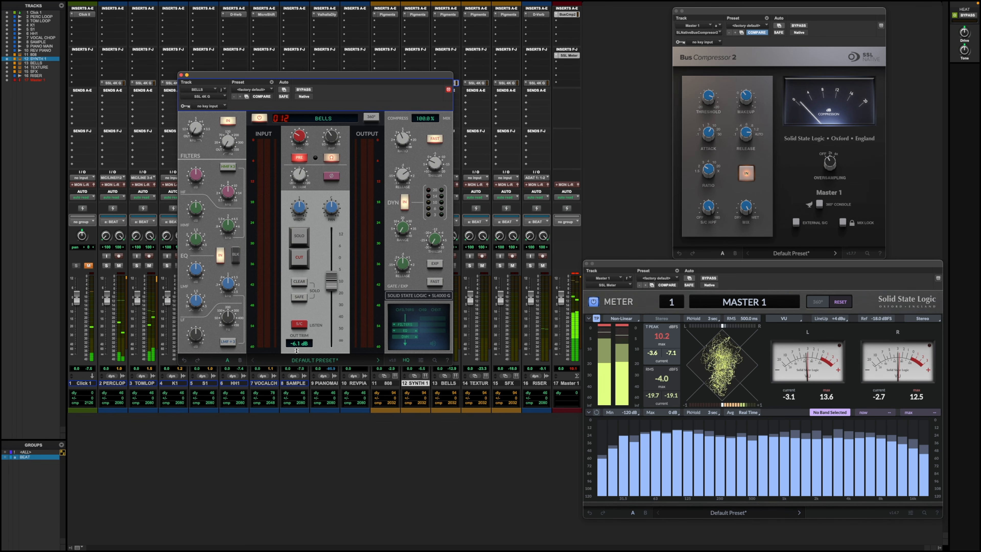
{"action": "left_click_drag", "start_coordinate": [297, 351], "coordinate": [297, 354]}
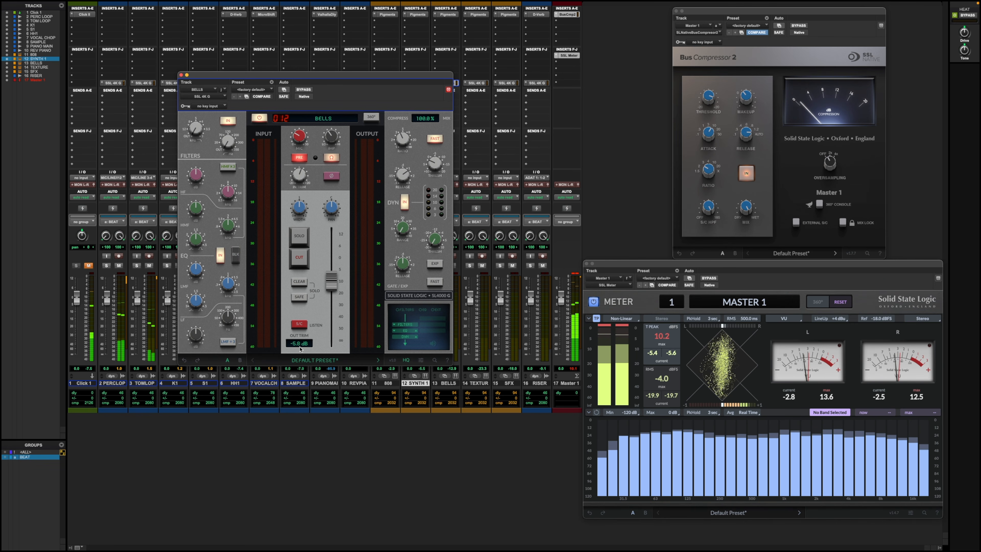
{"action": "left_click_drag", "start_coordinate": [300, 348], "coordinate": [301, 350]}
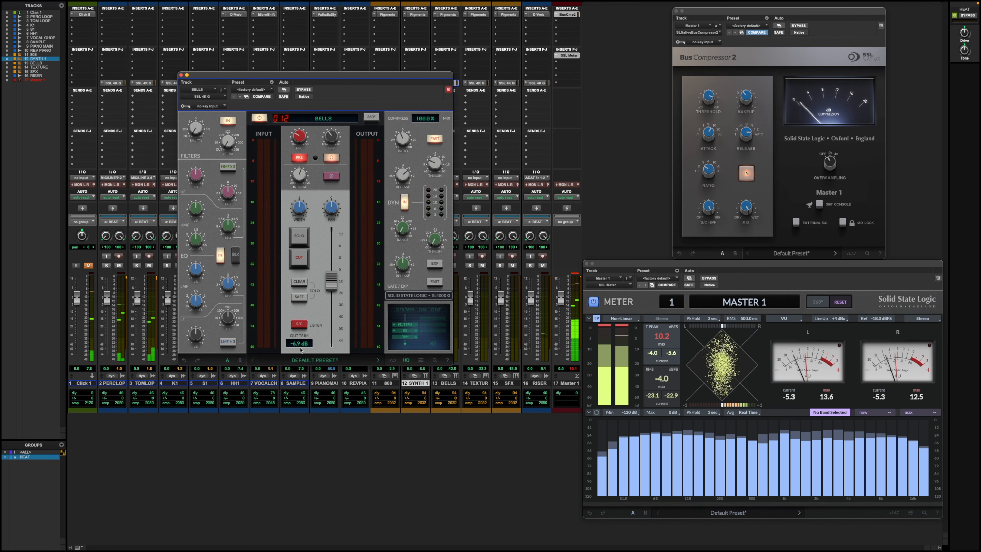
{"action": "key", "text": "space"}
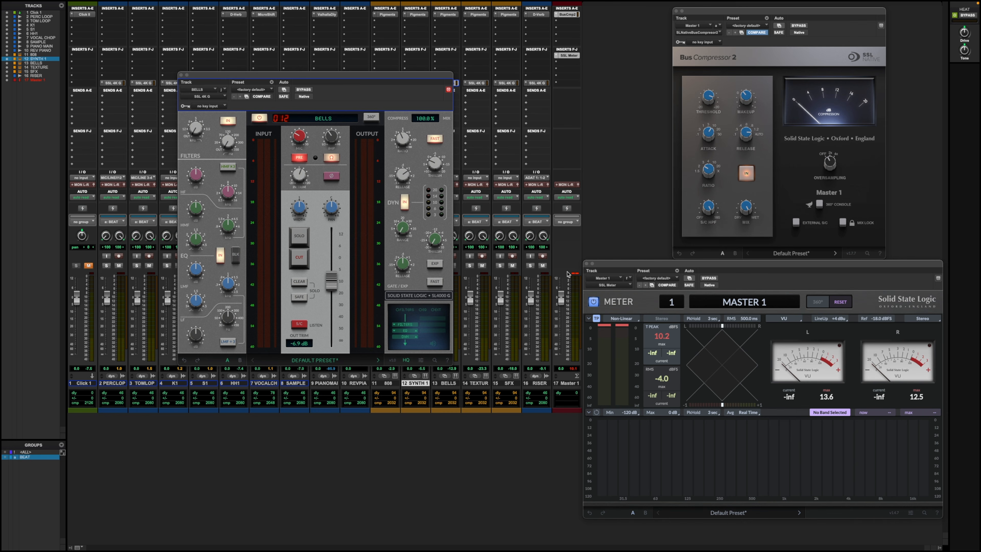
{"action": "left_click", "coordinate": [576, 273]}
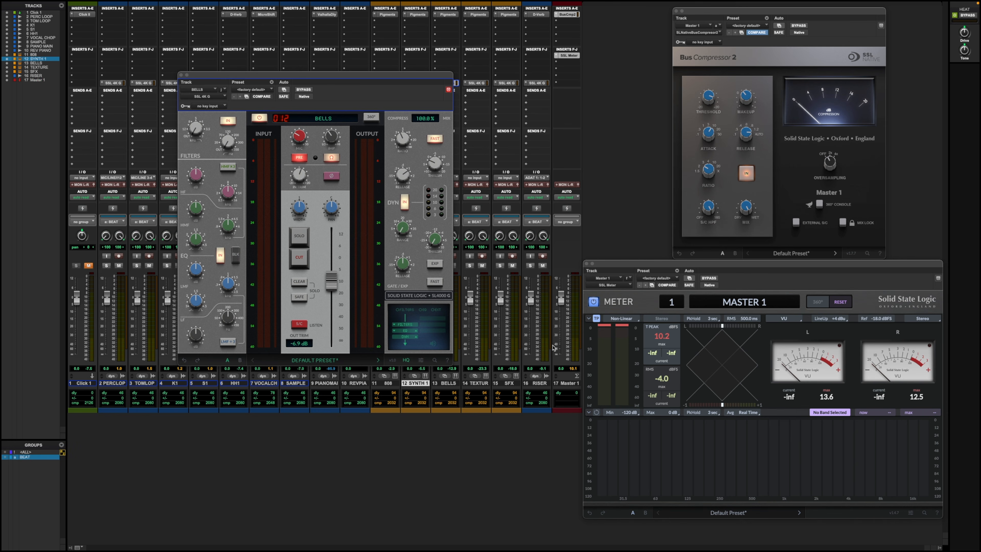